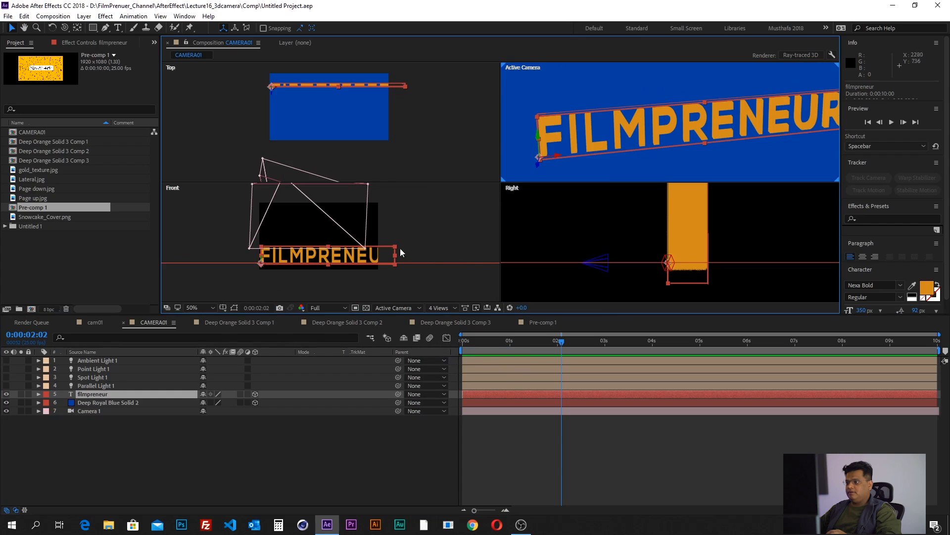
- Raise the filmpreneur text in the Right view to a Y position of about 964.3 so it rests on the blue floor
click(396, 278)
click(91, 402)
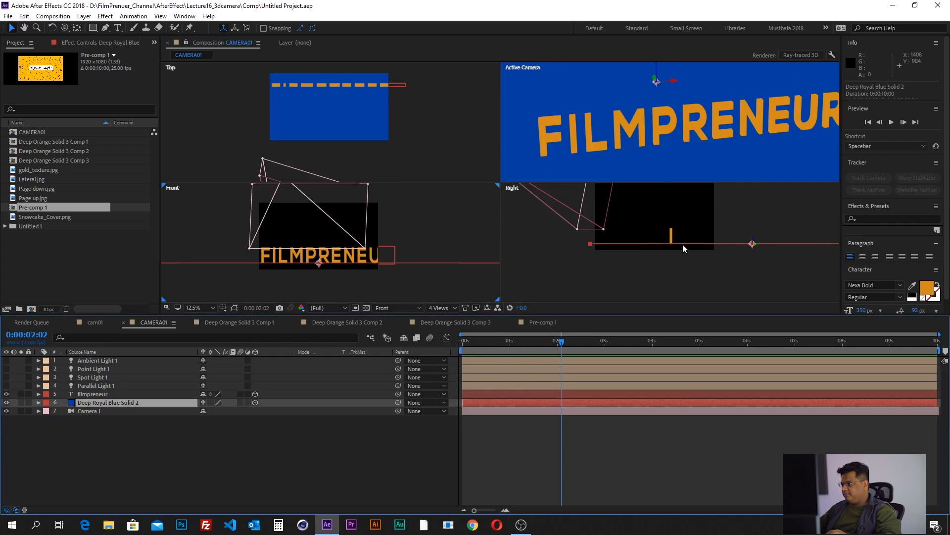
click(91, 393)
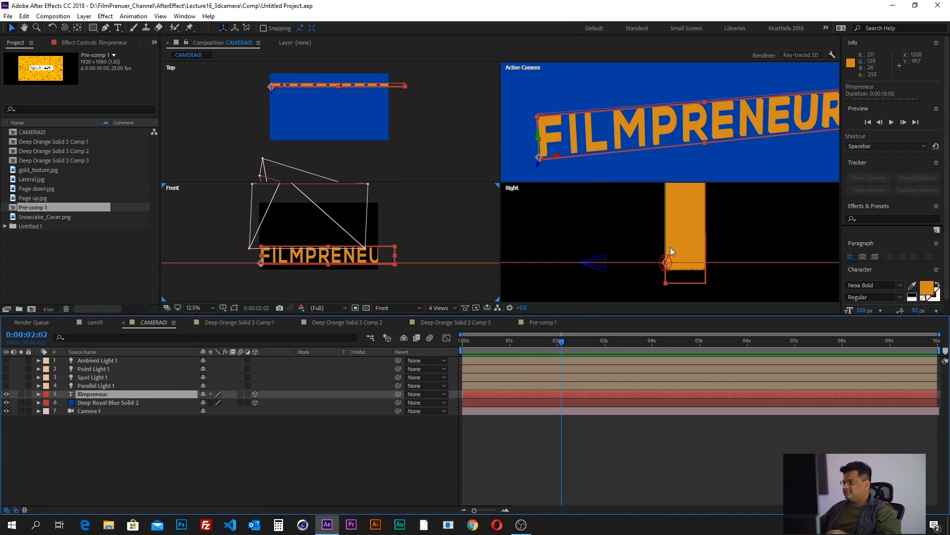
drag(668, 253, 667, 243)
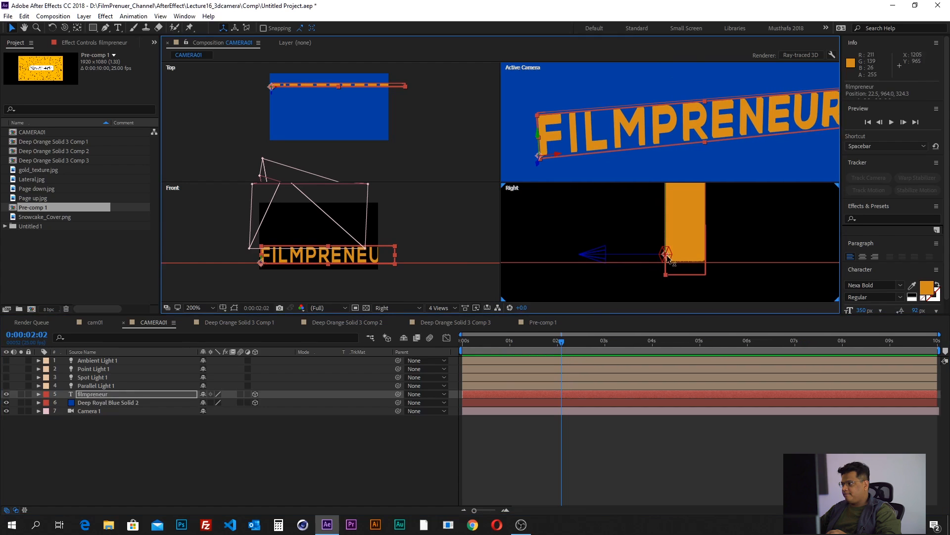
scroll(667, 243, up, 2)
drag(662, 243, 662, 243)
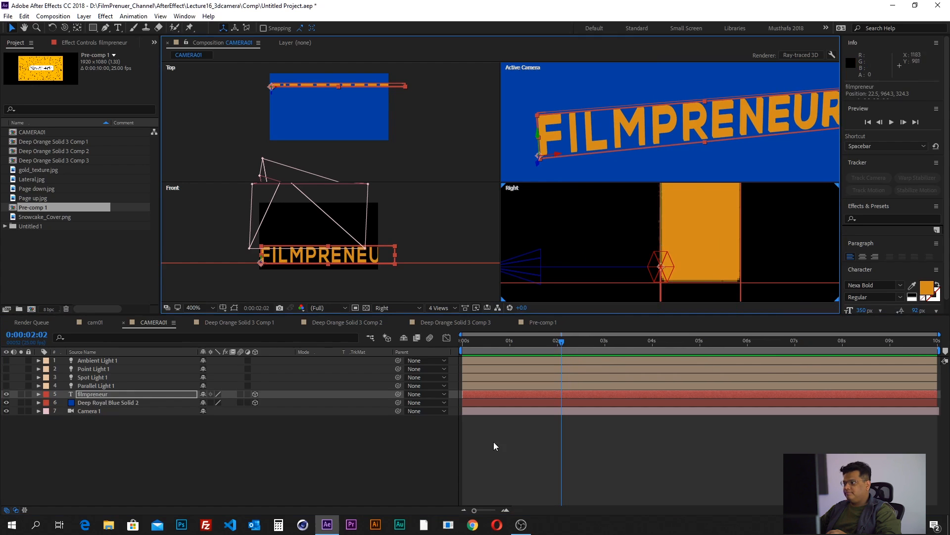
click(494, 442)
scroll(593, 264, down, 4)
- Expand the filmpreneur layer's properties in the timeline so that only its Geometry Options are unfolded
click(92, 394)
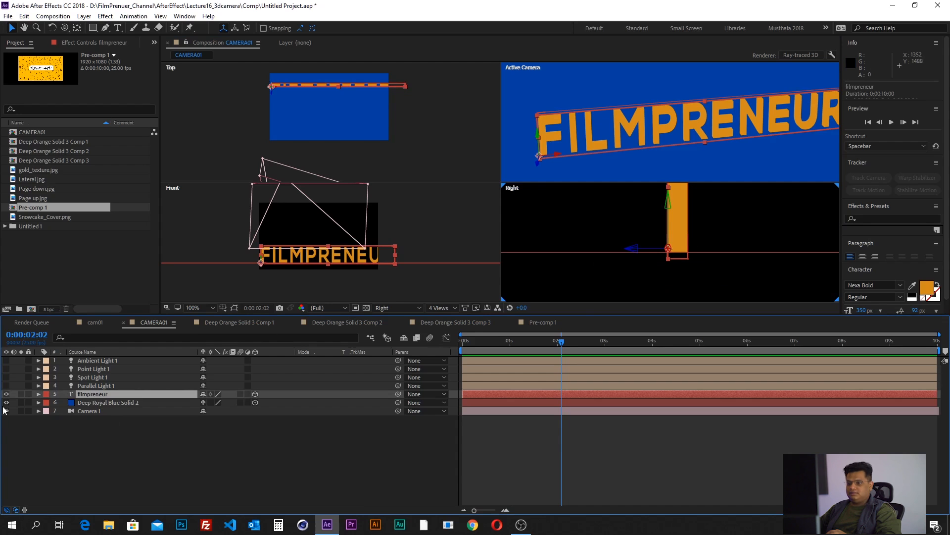
click(39, 394)
scroll(39, 406, down, 2)
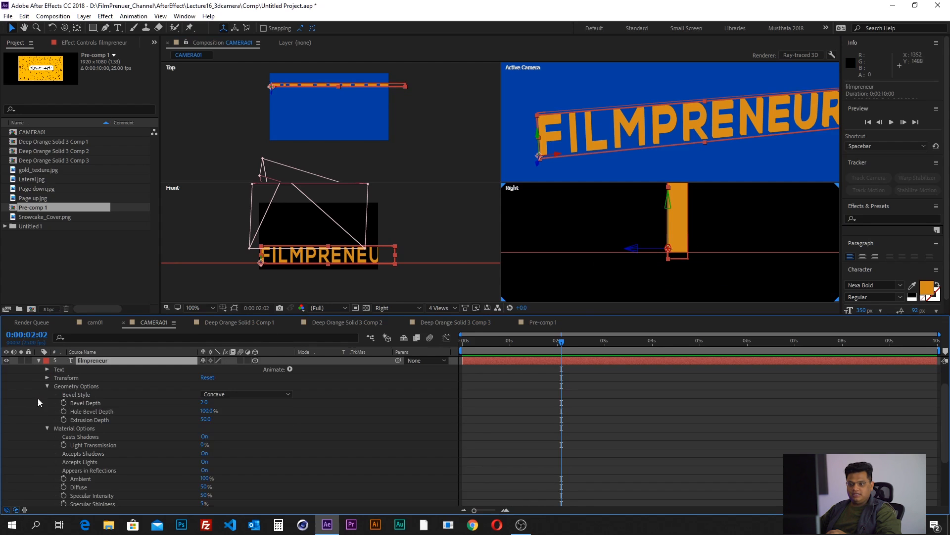
click(46, 386)
click(46, 394)
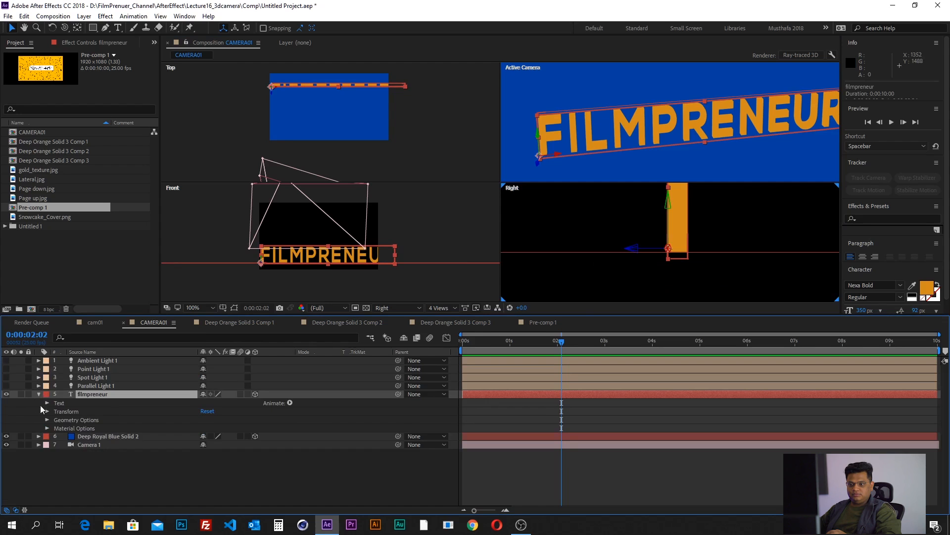
click(79, 419)
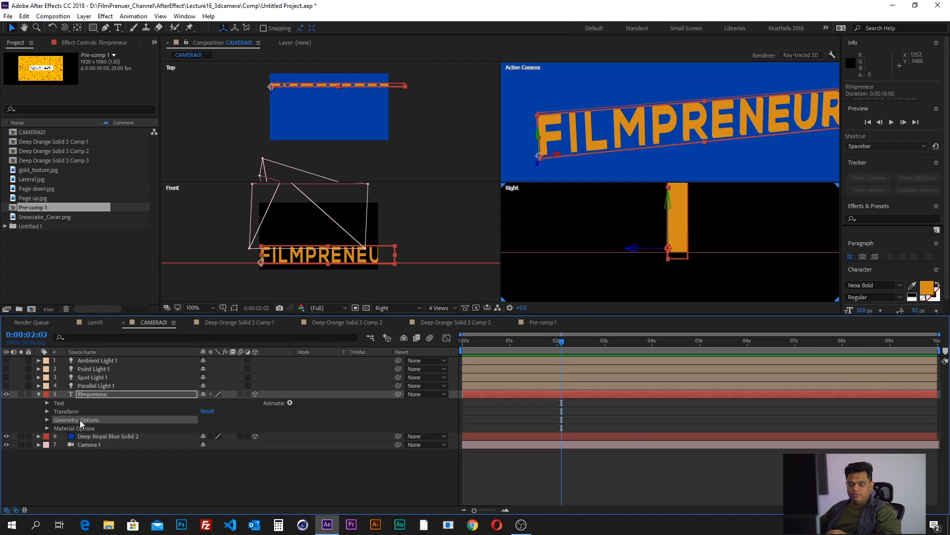
click(46, 420)
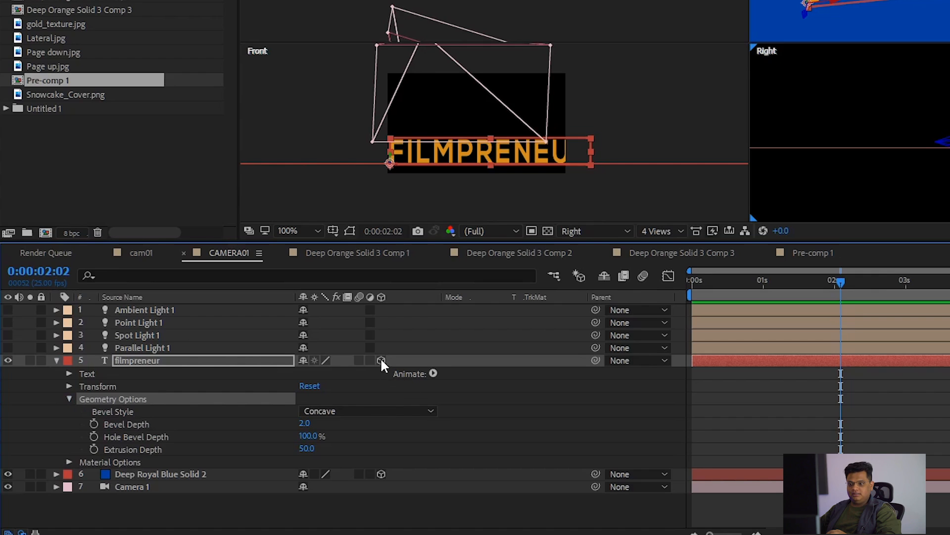
- Set the filmpreneur text's bevel depth and extrusion depth to 0
click(121, 411)
click(126, 422)
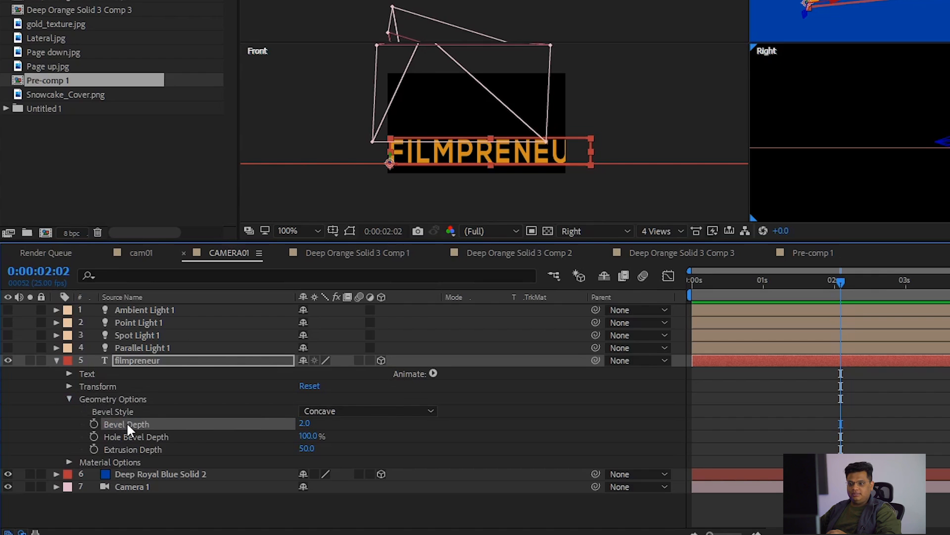
click(305, 424)
text(0)
key(Return)
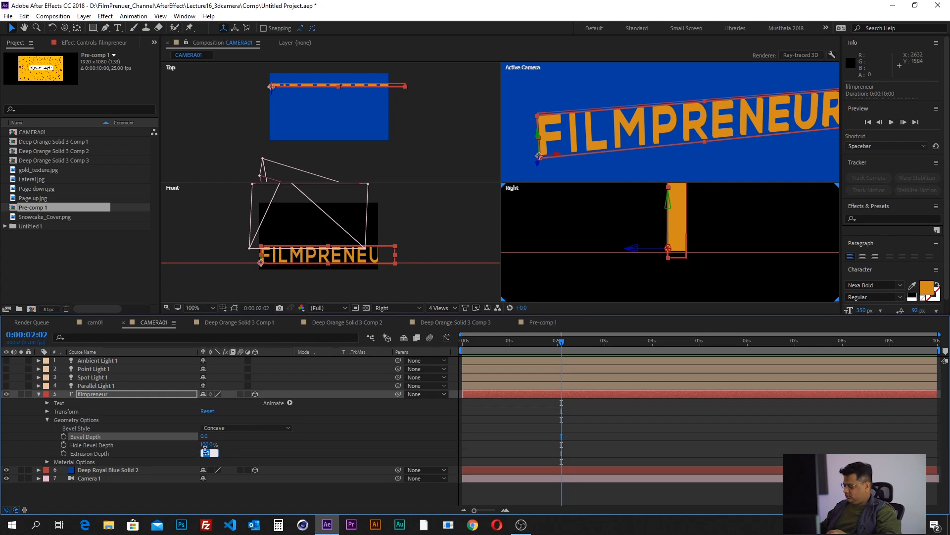
text(0)
key(Return)
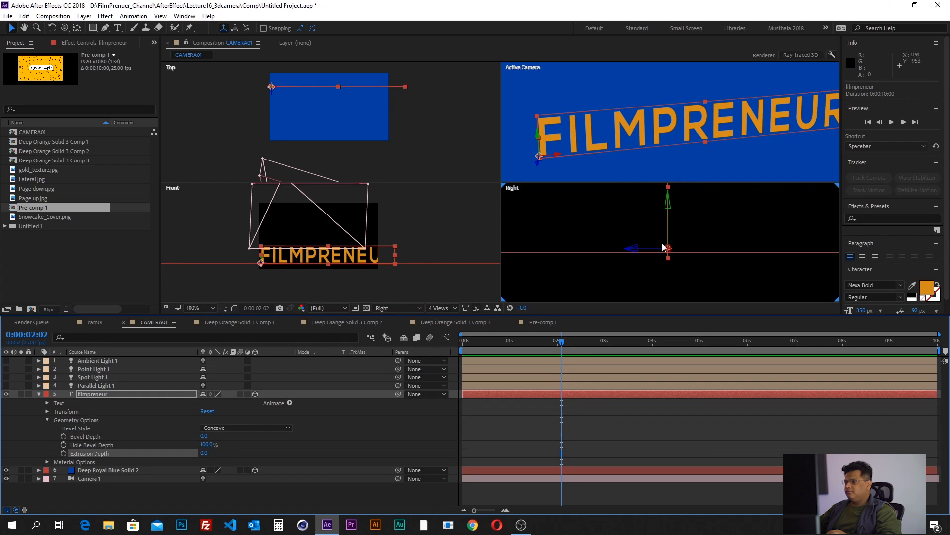
- Orbit the camera to view the text from a steeper side angle and set its extrusion depth to 25
scroll(304, 94, up, 1)
drag(331, 137, 322, 216)
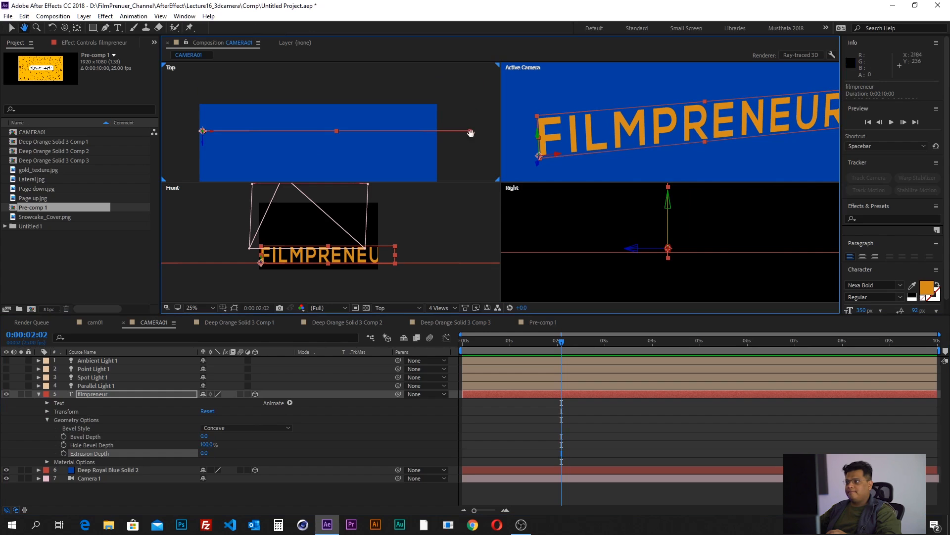
click(64, 28)
drag(625, 144, 665, 141)
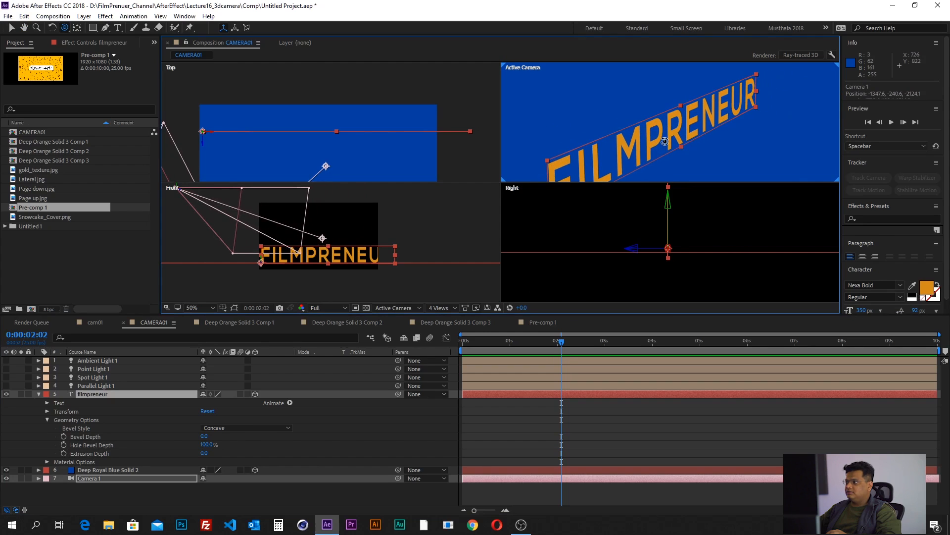
click(205, 452)
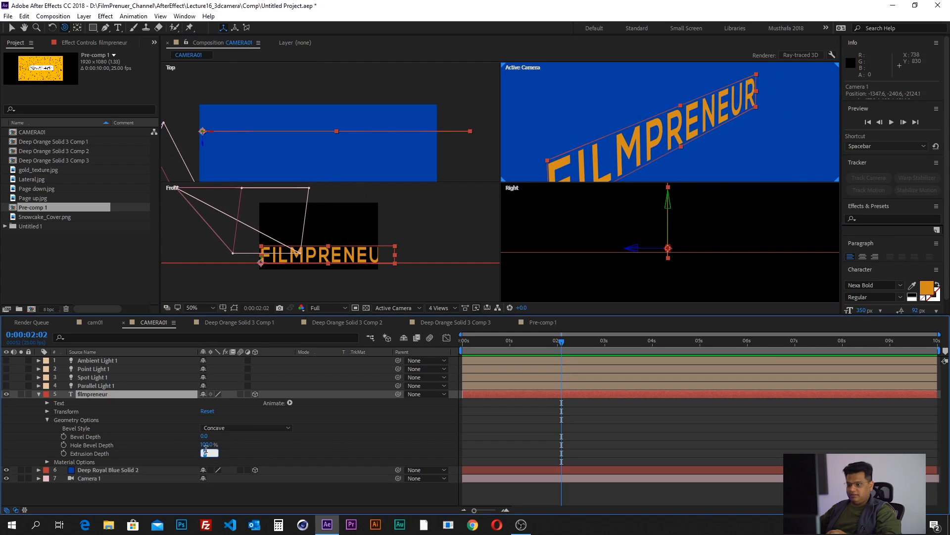
text(20)
key(Return)
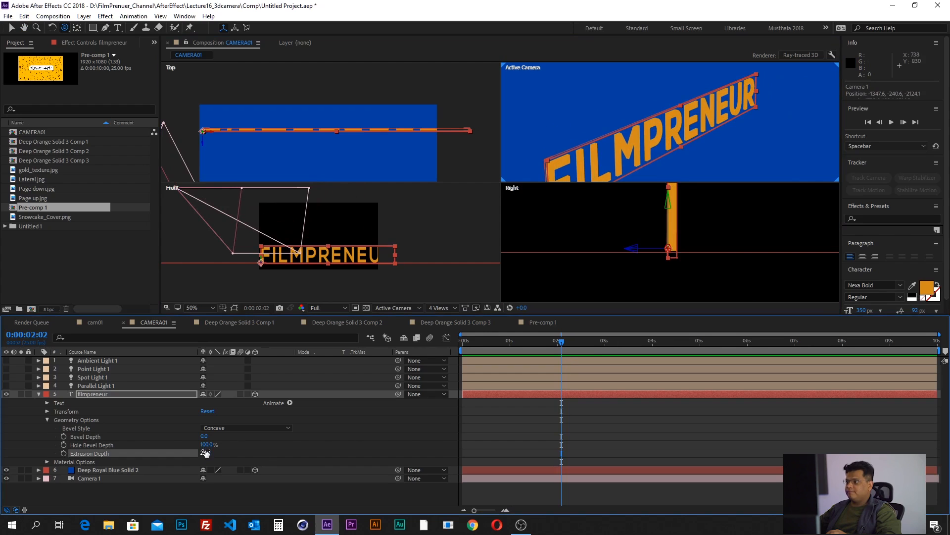
- Try different bevel depths on the filmpreneur text, settle on 5, and orbit the camera back to a more frontal angle
click(101, 437)
click(204, 435)
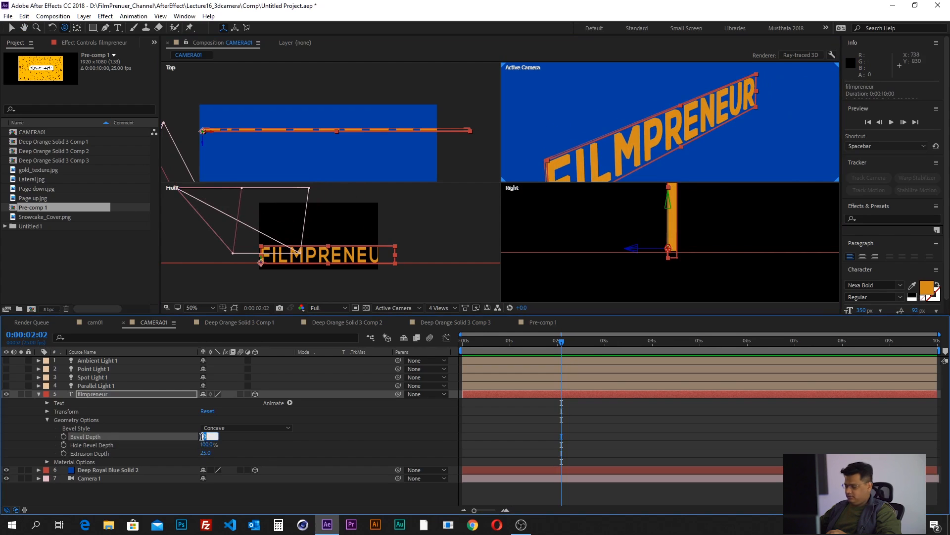
text(1)
key(Return)
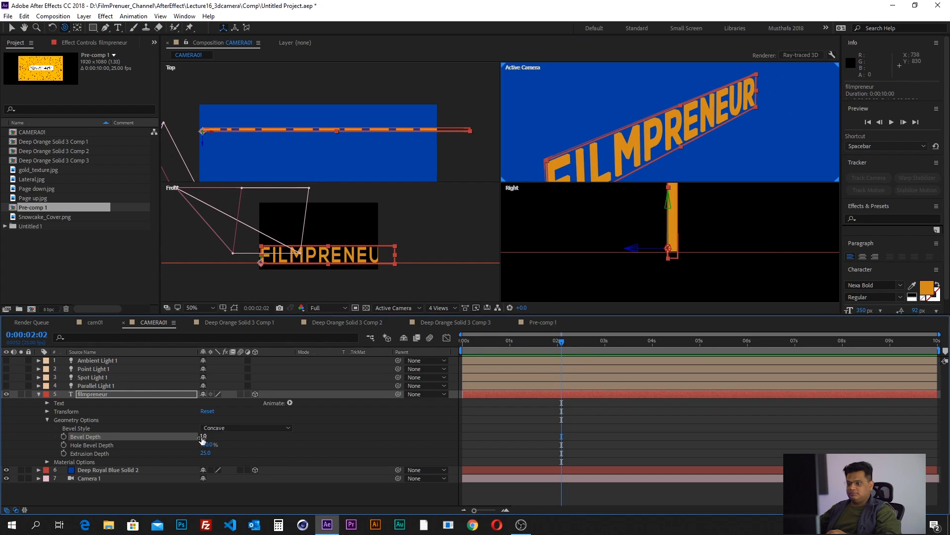
text(30)
key(Return)
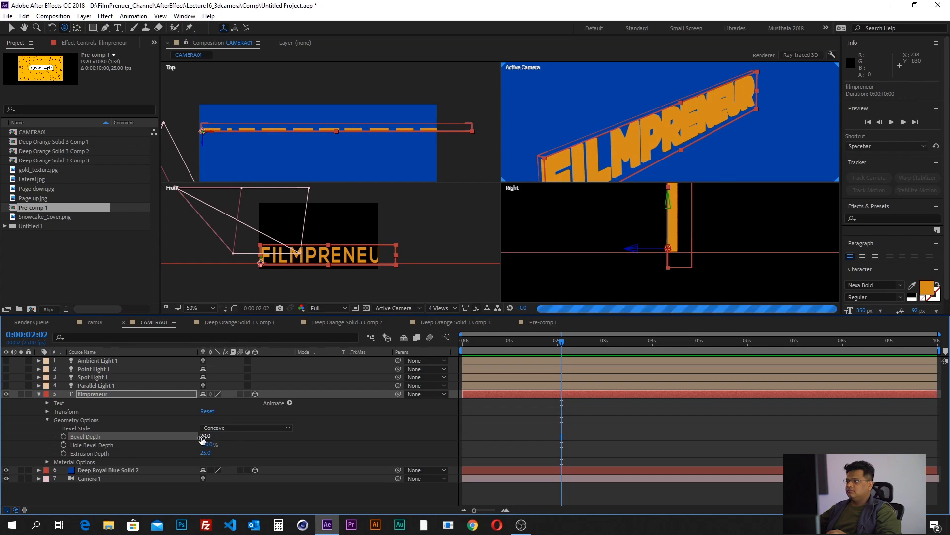
text(5)
key(Return)
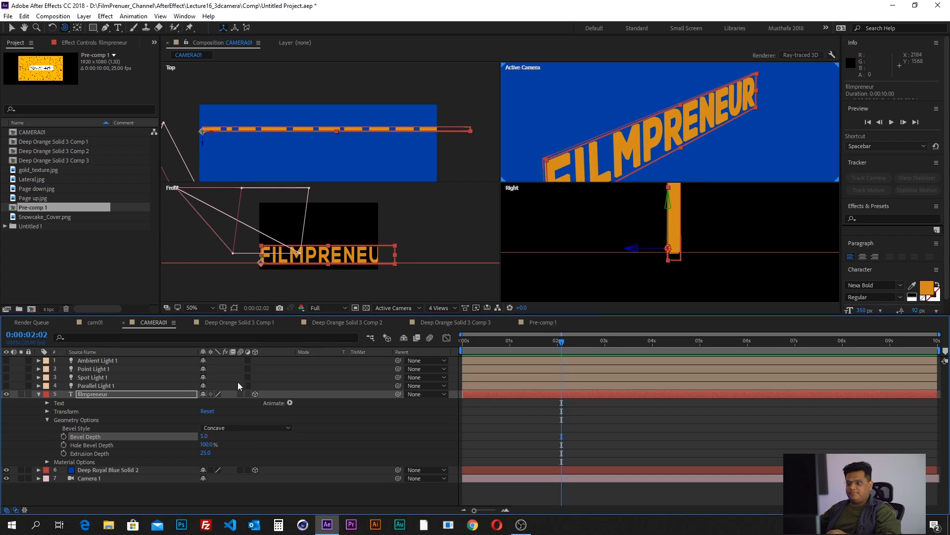
drag(605, 140, 586, 145)
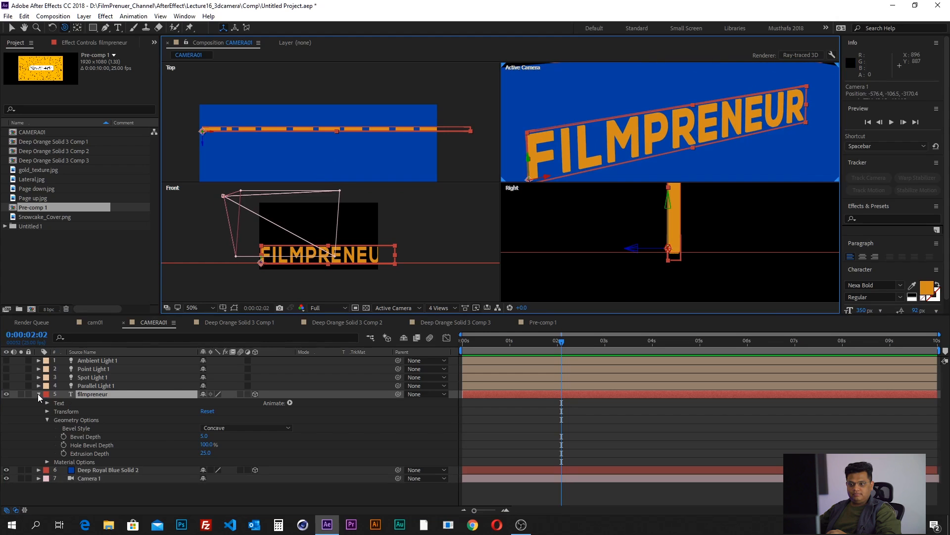
- Collapse the filmpreneur layer and go through the existing Parallel, Spot, Point and Ambient light layers
click(38, 394)
click(70, 441)
click(87, 386)
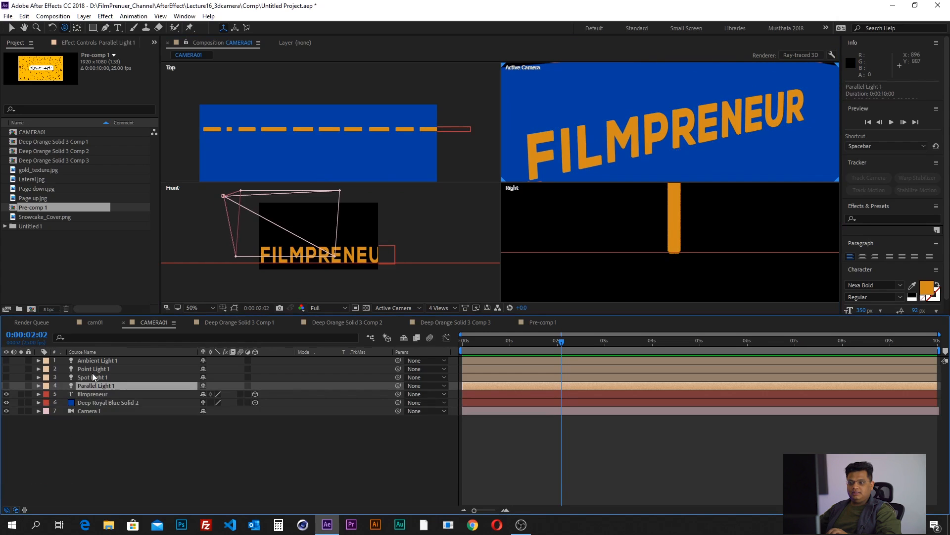
shift+click(94, 361)
click(102, 432)
click(93, 383)
click(94, 376)
click(97, 369)
click(99, 361)
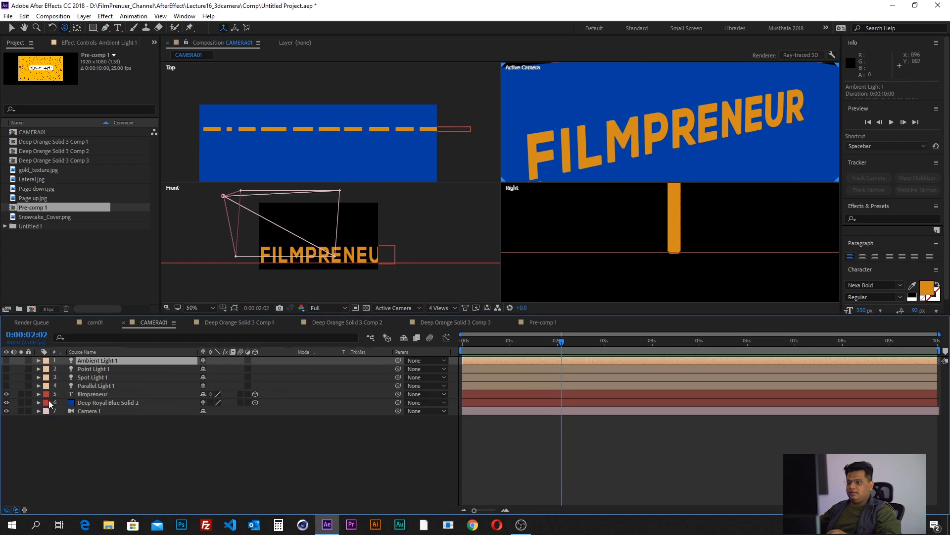
- Deselect all layers and change the composition viewer from four views to a single Active Camera view
click(526, 471)
scroll(641, 143, down, 2)
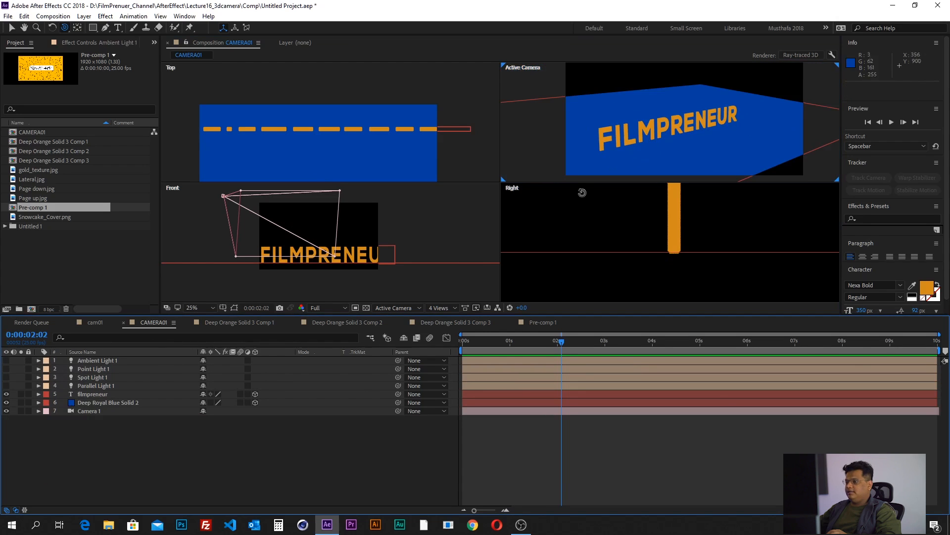
click(429, 308)
click(446, 318)
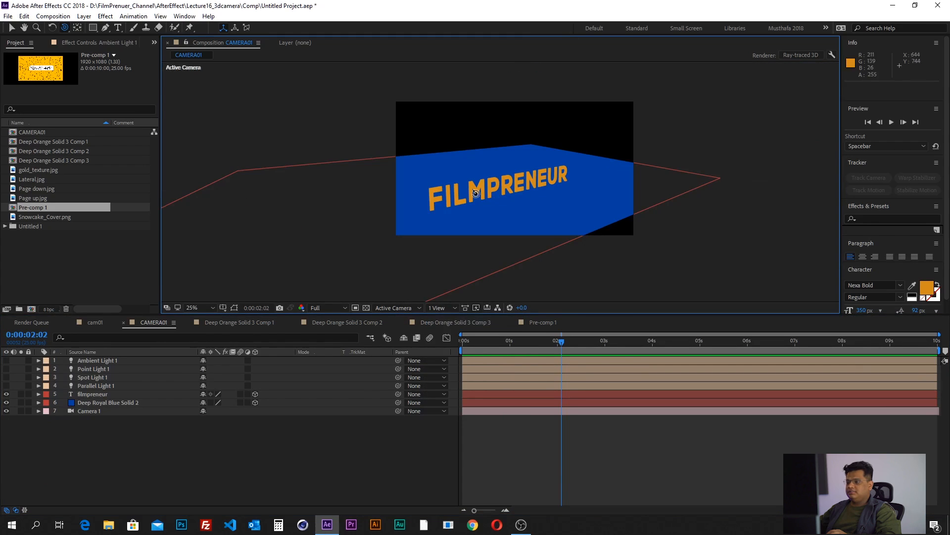
- Start a new light layer and set its light type to Parallel
click(84, 16)
mouse_move(88, 31)
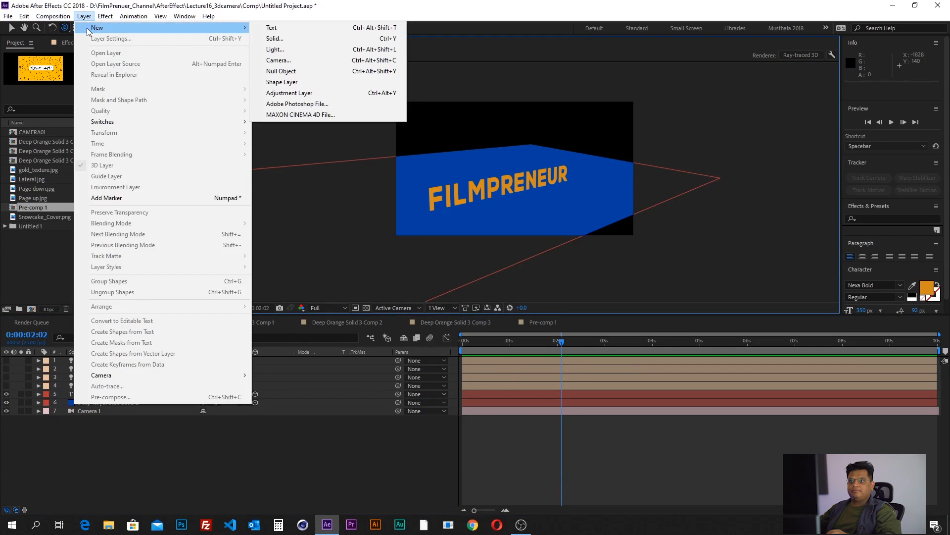
click(306, 50)
drag(207, 44, 656, 68)
click(644, 115)
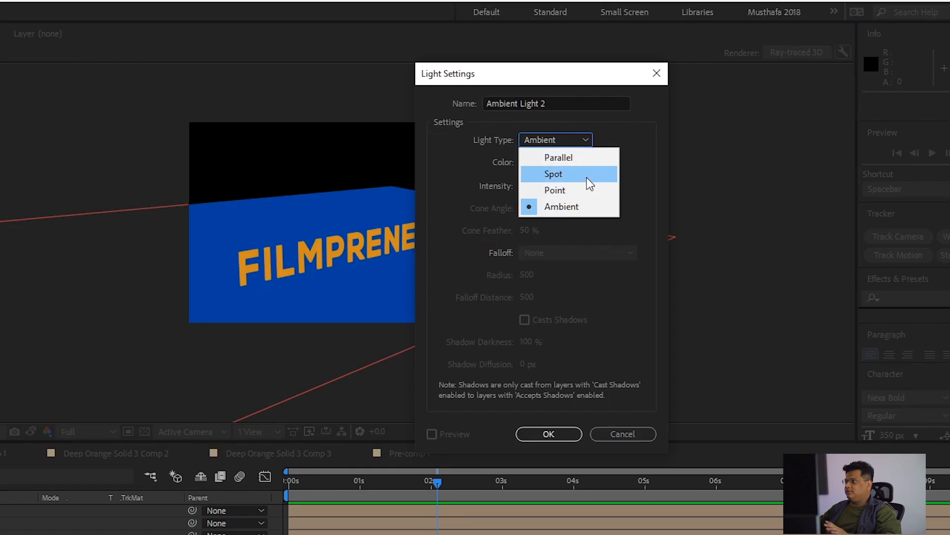
click(583, 157)
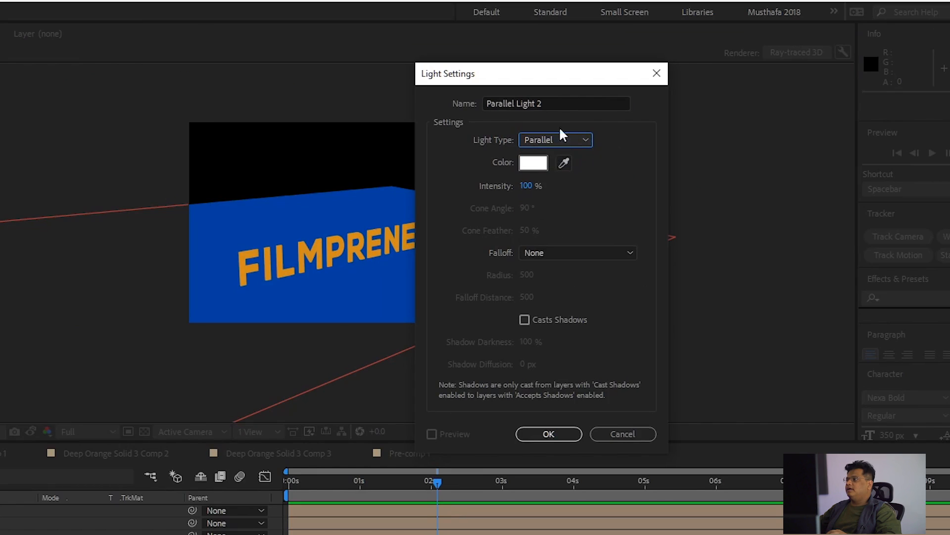
- Create the parallel light with white color, 100% intensity, no falloff and shadow casting turned off
click(534, 163)
click(549, 189)
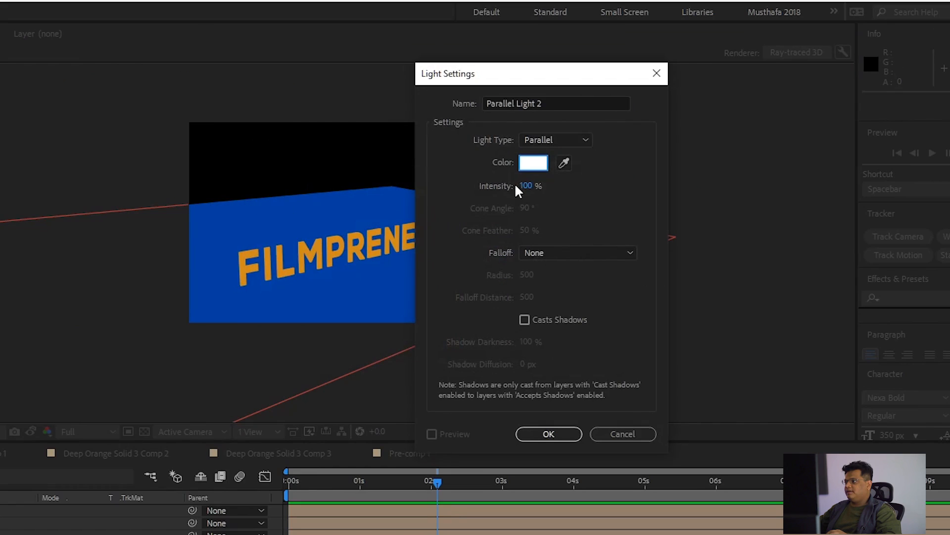
click(563, 253)
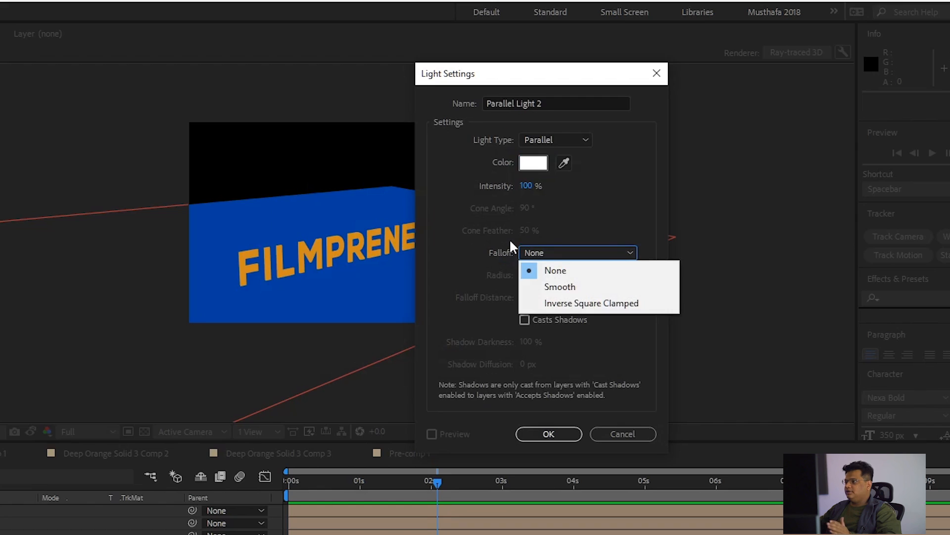
click(485, 257)
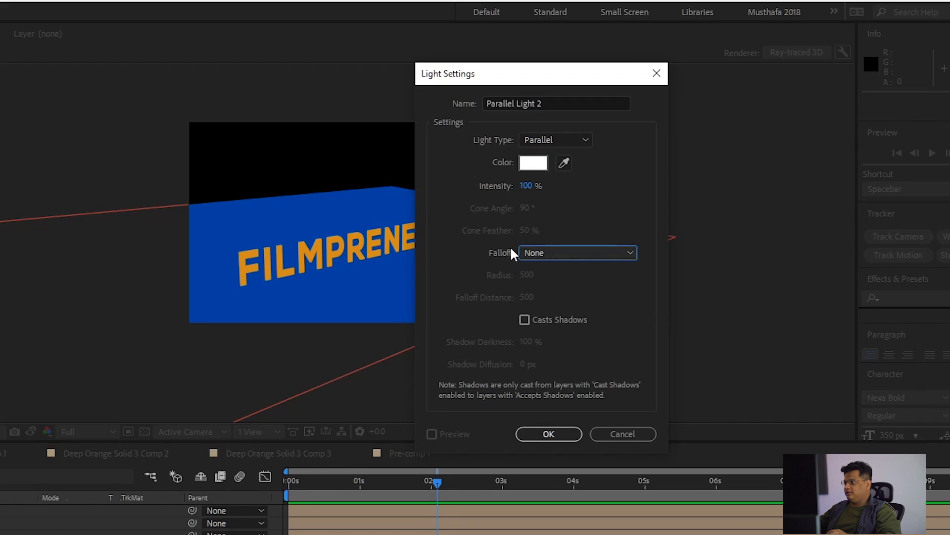
click(547, 323)
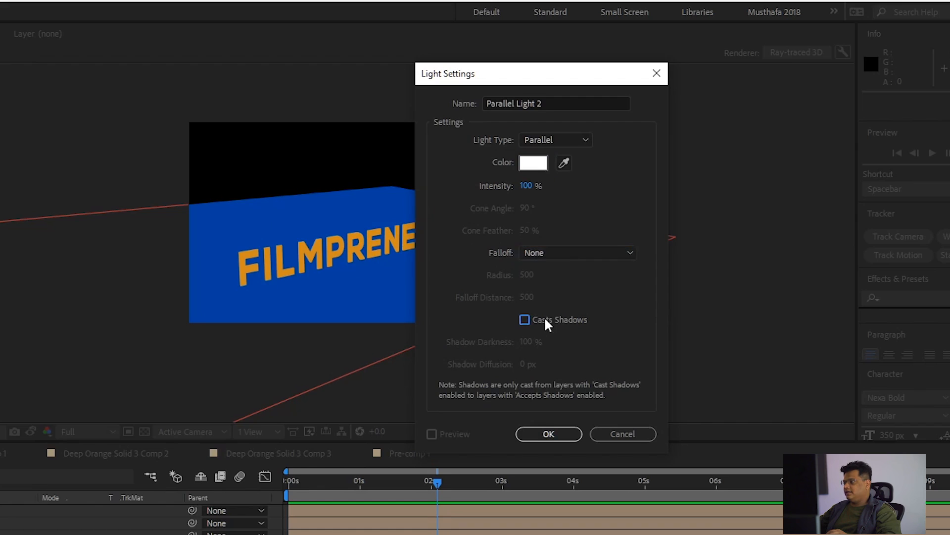
click(543, 324)
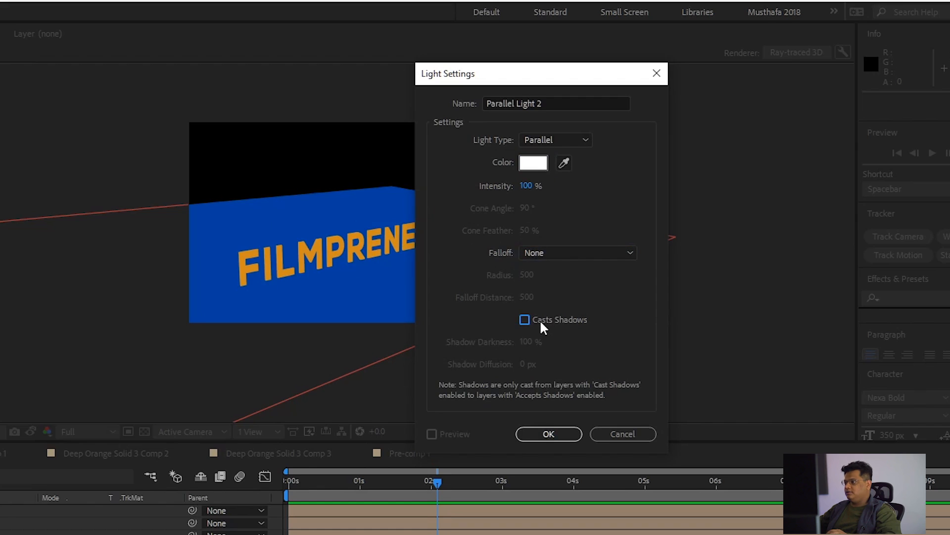
click(535, 436)
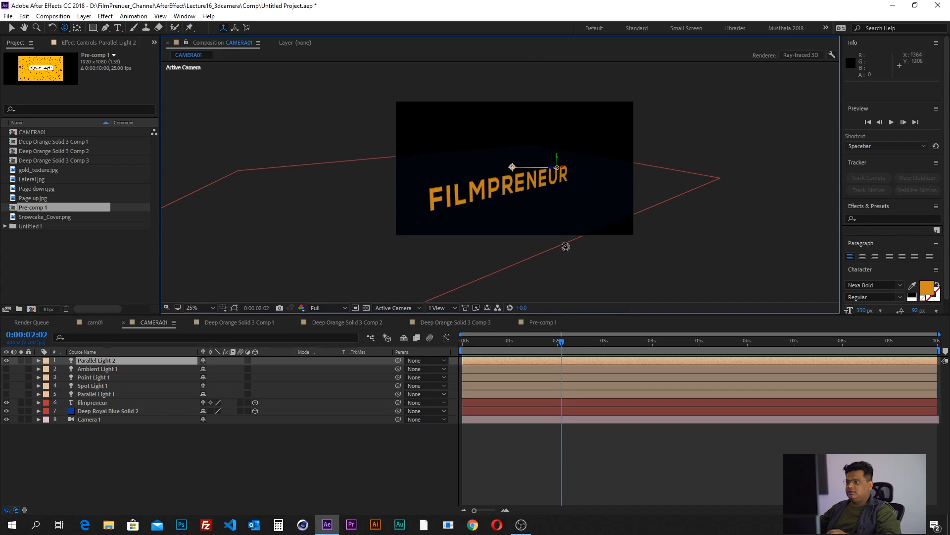
key(period)
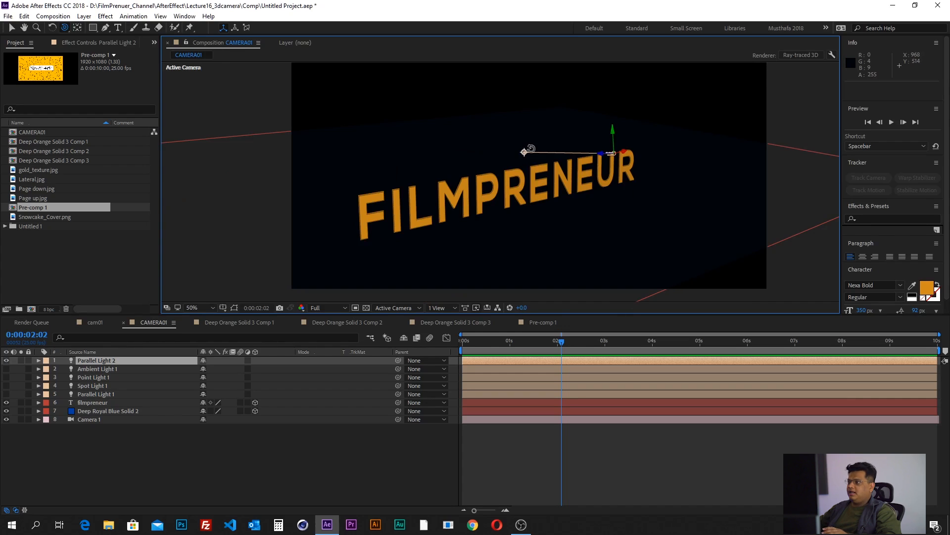
- Select the new parallel light with the Selection tool and raise it above the text to a Y position of about 297
click(120, 500)
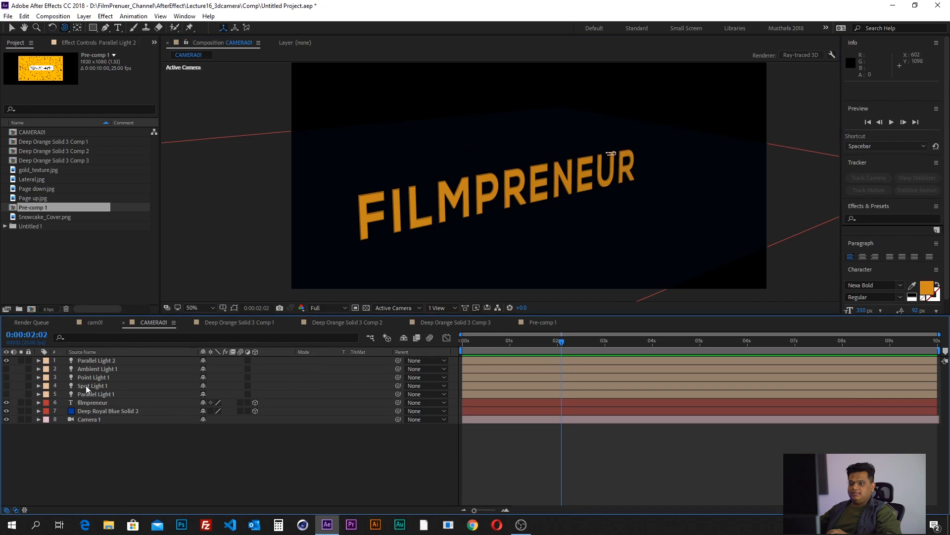
click(90, 363)
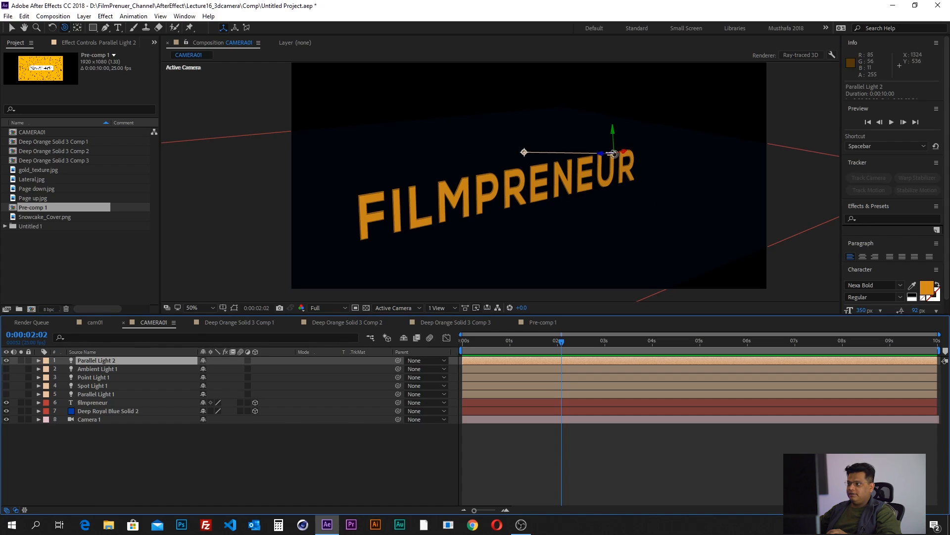
click(78, 457)
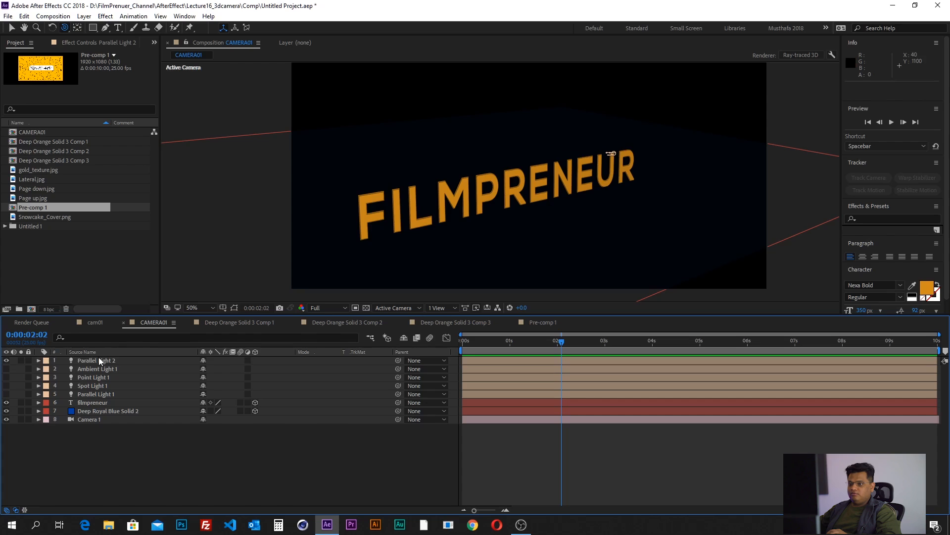
click(100, 361)
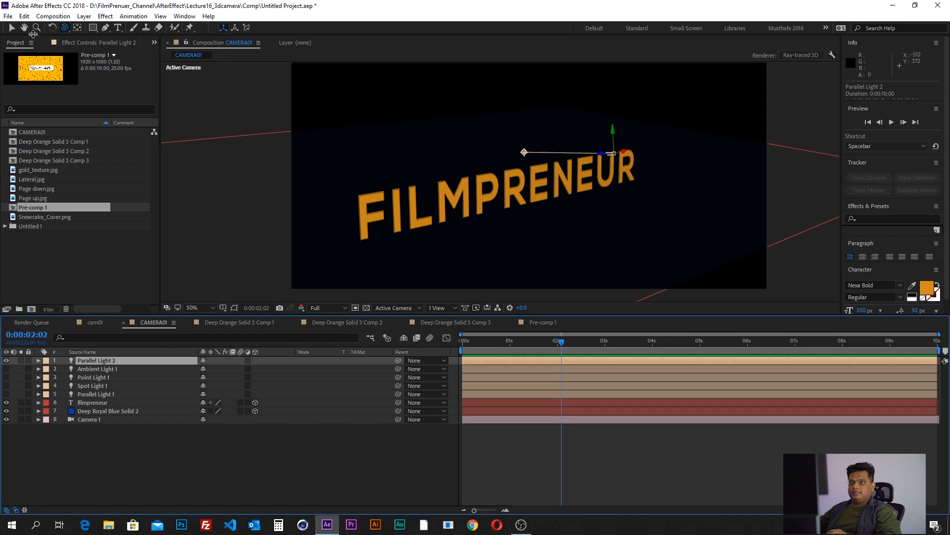
click(10, 29)
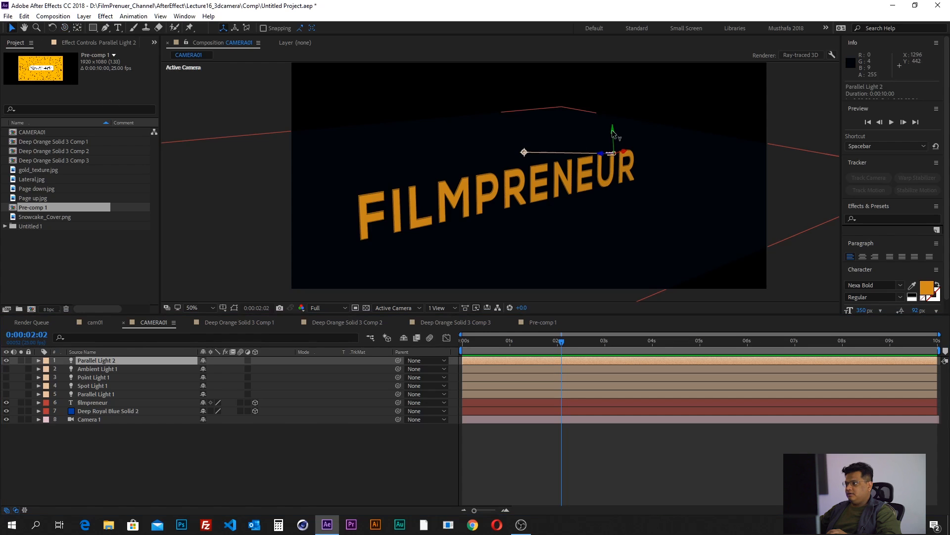
drag(613, 133, 623, 91)
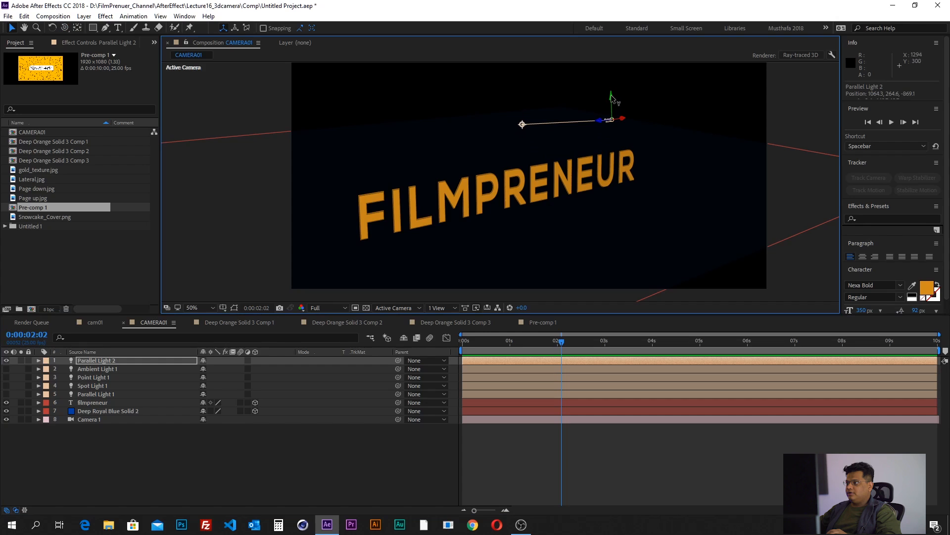
mouse_move(613, 105)
mouse_down()
mouse_move(615, 137)
mouse_move(615, 105)
mouse_move(616, 113)
mouse_up()
- Expand the new parallel light's Transform and Light Options and examine its Point of Interest and Position properties
click(38, 360)
click(47, 377)
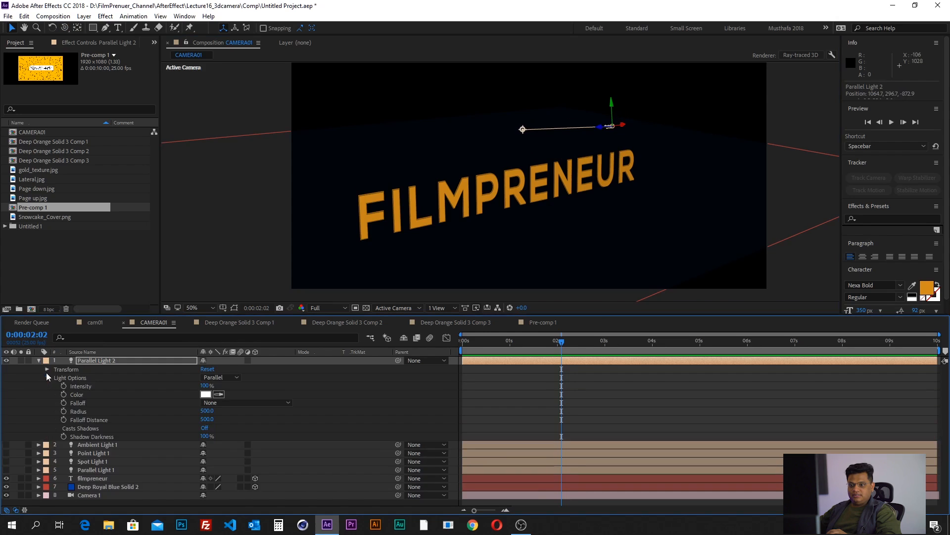
click(47, 369)
click(81, 378)
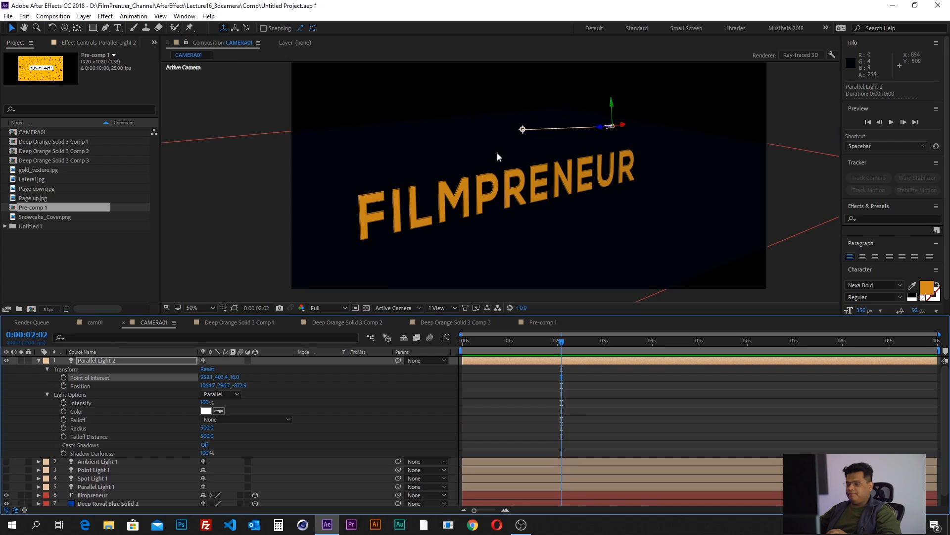
click(88, 385)
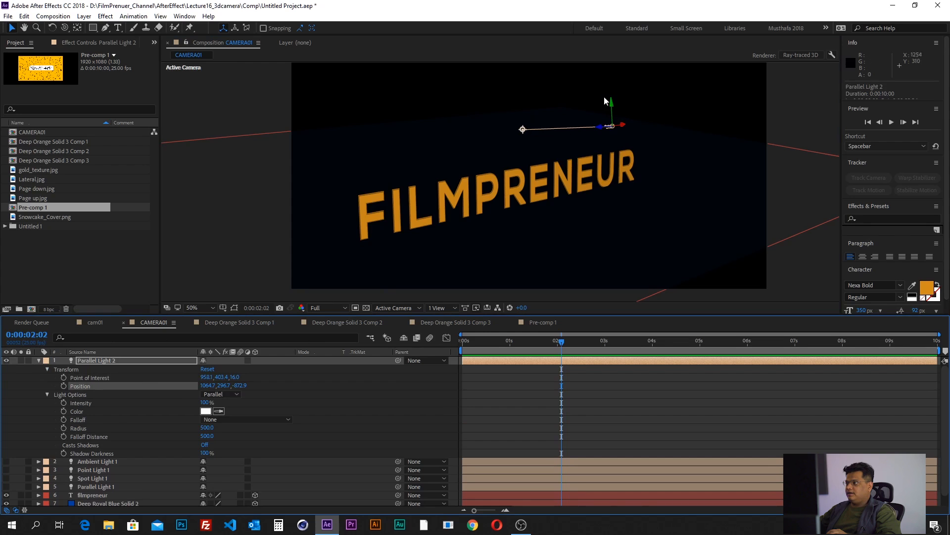
- Turn on shadow casting for the parallel light and re-aim its point of interest near the text's last letters, at about 1379, 760, -431
drag(522, 129, 509, 194)
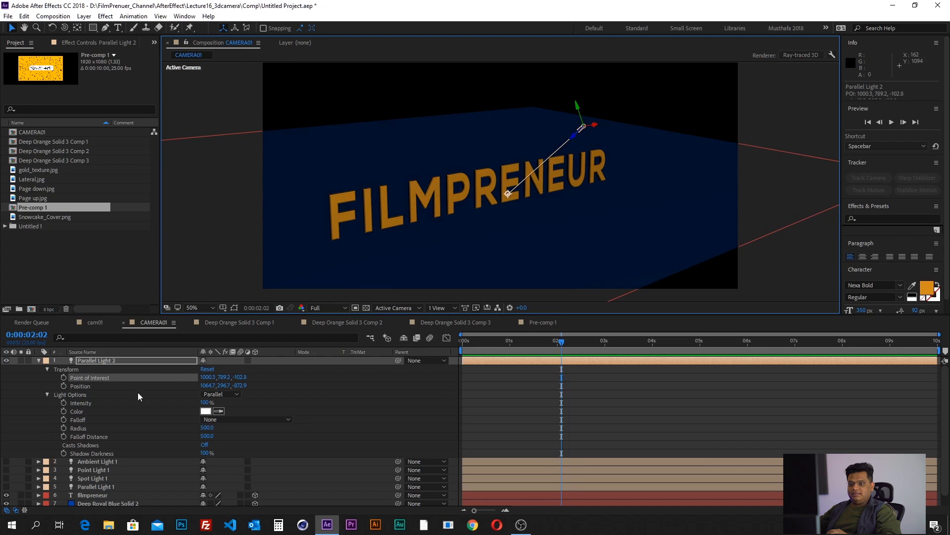
click(203, 445)
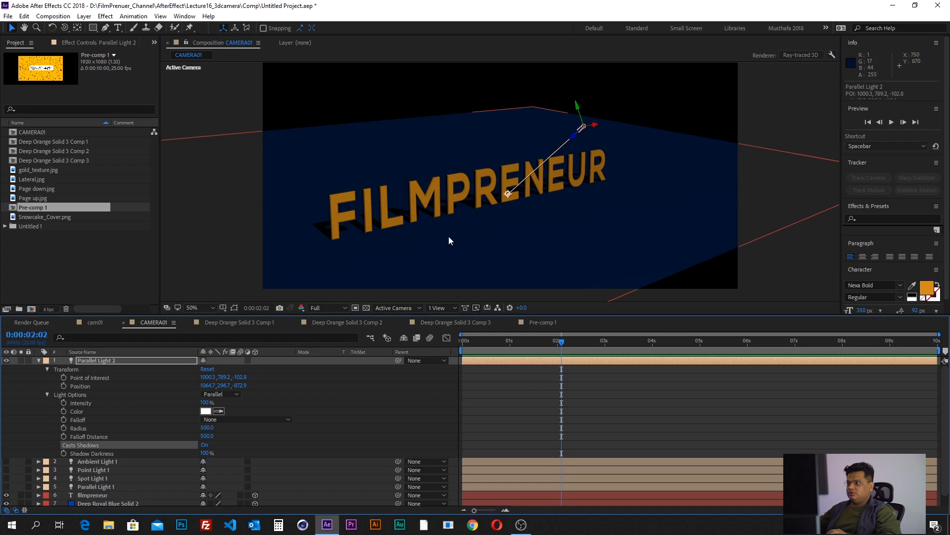
drag(508, 193, 582, 188)
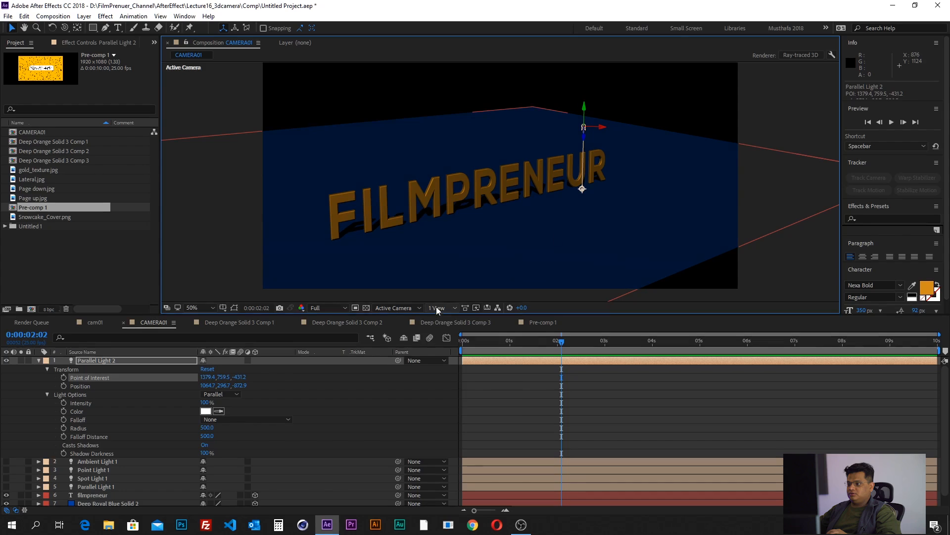
- Using four views, place the point of interest almost directly beneath the light, and lower the whole light to about 1065, 361, -875
click(440, 307)
click(445, 352)
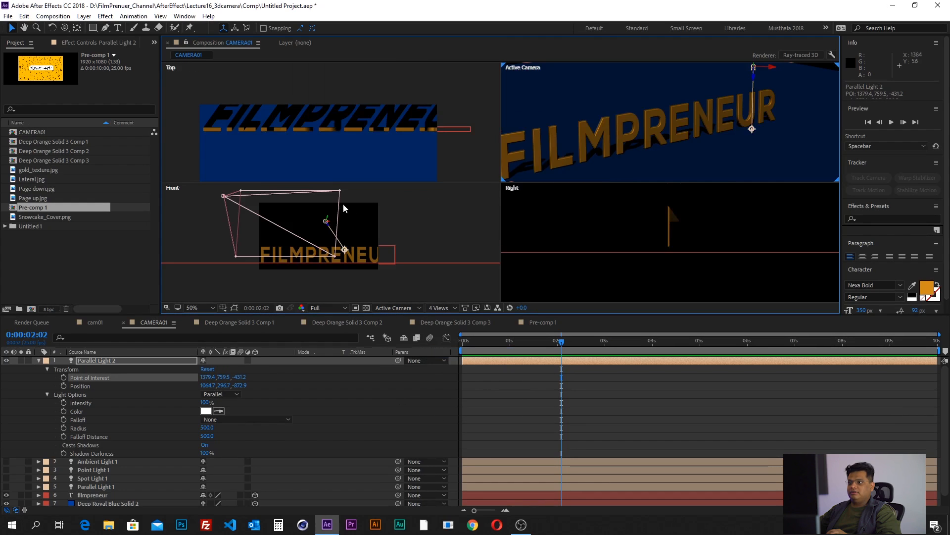
scroll(341, 137, down, 1)
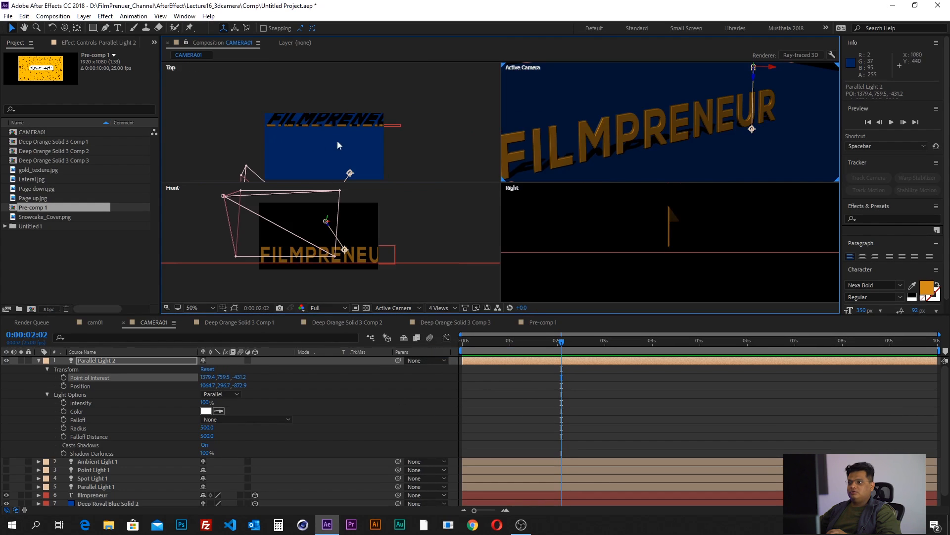
mouse_move(344, 149)
mouse_down()
mouse_move(339, 66)
mouse_move(328, 141)
mouse_up()
drag(326, 142, 326, 141)
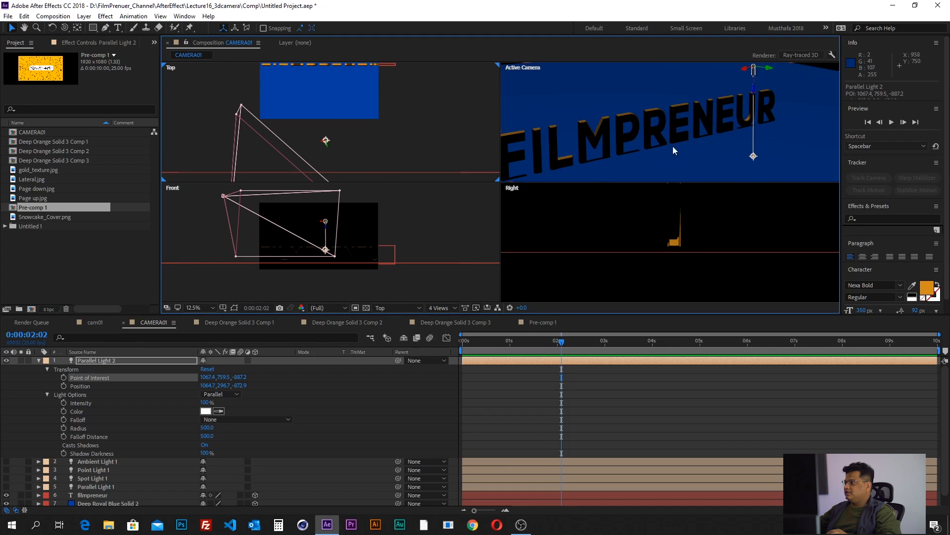
scroll(663, 143, down, 1)
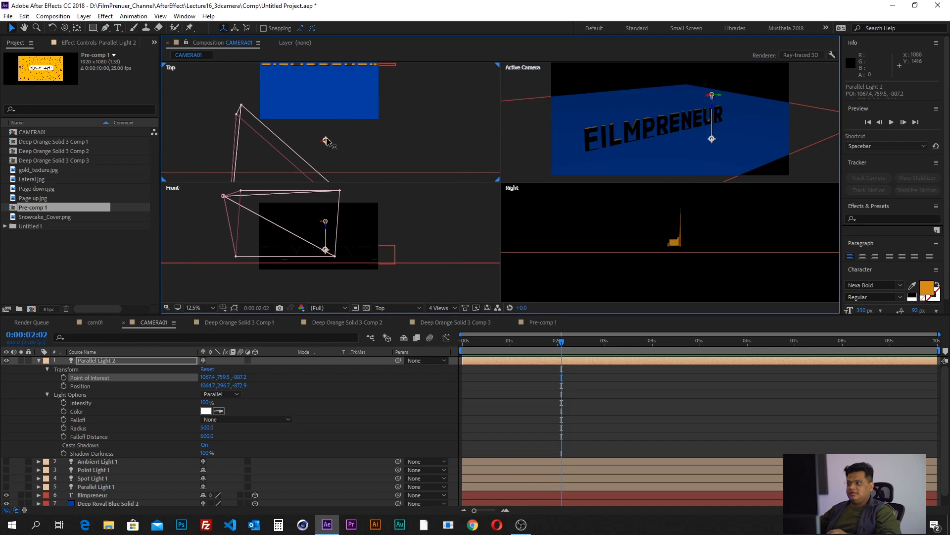
drag(327, 141, 328, 144)
- Collapse the Light Options and move only the light's point of interest toward the middle of the text, at about 798, 743, -634
click(48, 394)
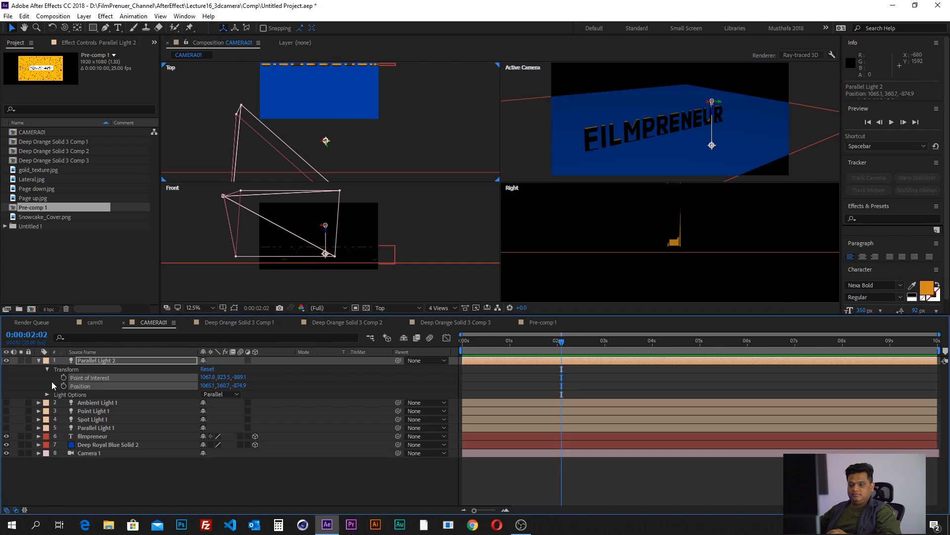
click(52, 381)
click(88, 378)
drag(713, 149, 681, 140)
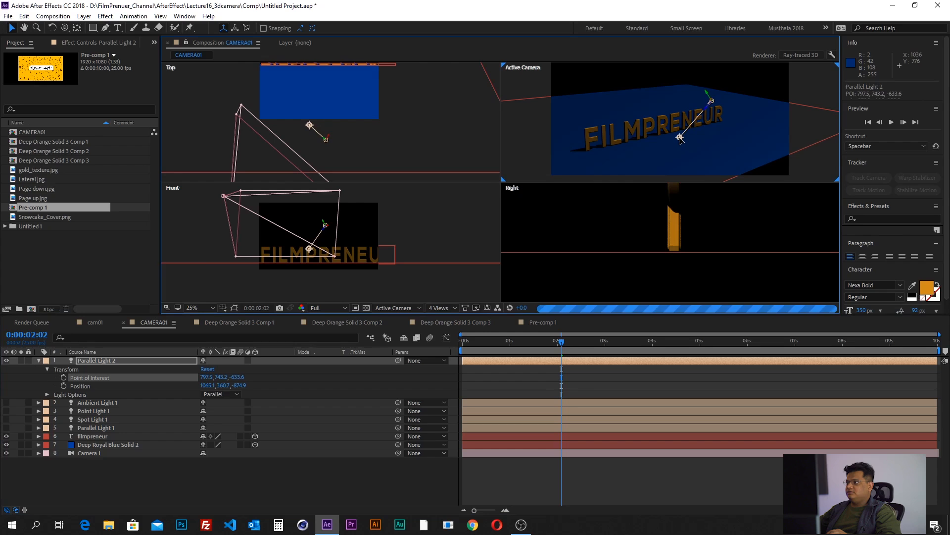
- Return to a single Active Camera view and shift the light's point of interest in front of the text to about 639, 756, -497
click(437, 307)
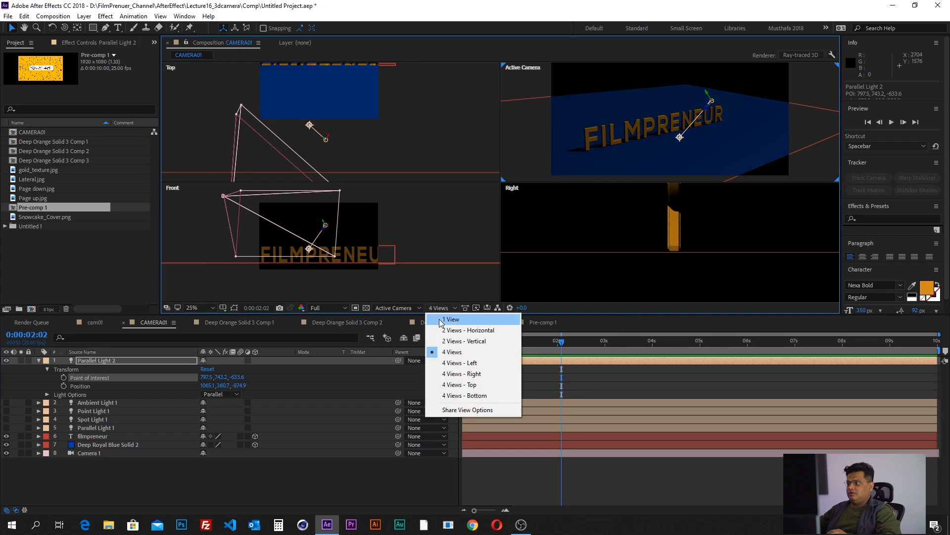
click(441, 319)
scroll(503, 213, up, 2)
drag(516, 213, 483, 216)
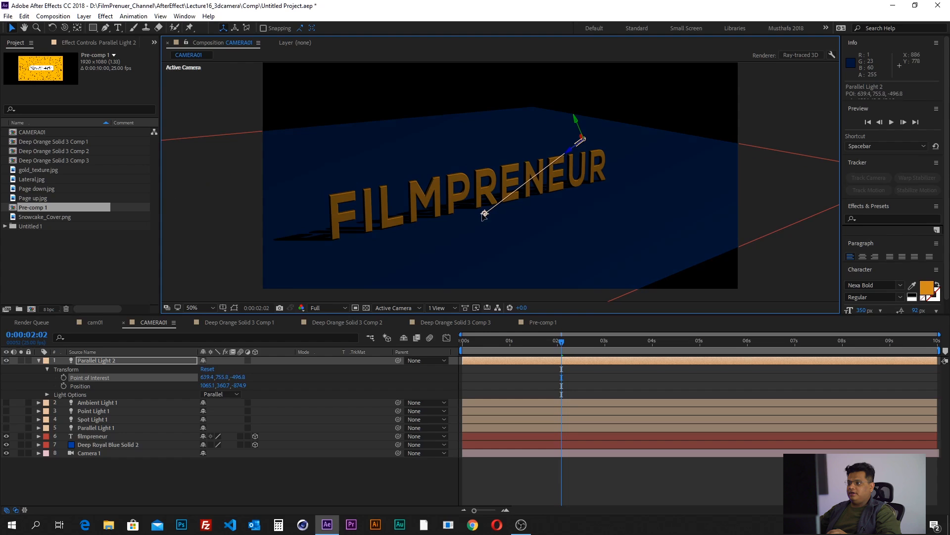
- Keyframe the light's point of interest at 0:00:00:00 and at 0:00:04:01 with about 1034, 678, -828, and scrub back to 0:00:01:11
drag(480, 347, 452, 351)
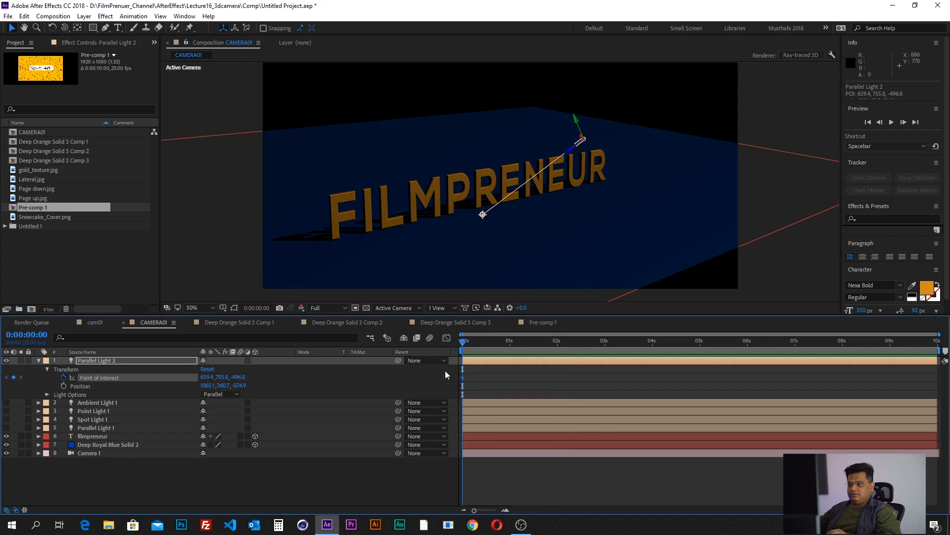
drag(524, 341, 642, 342)
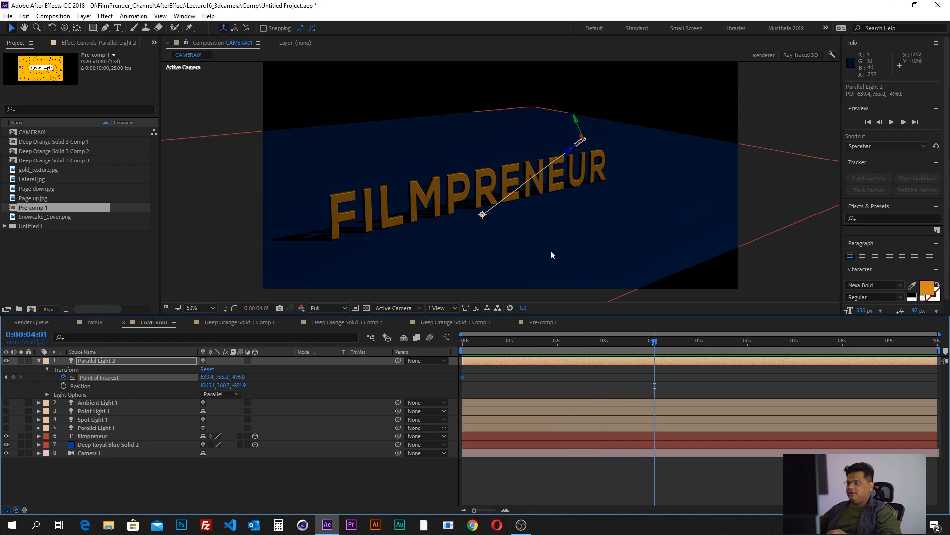
drag(485, 218, 575, 201)
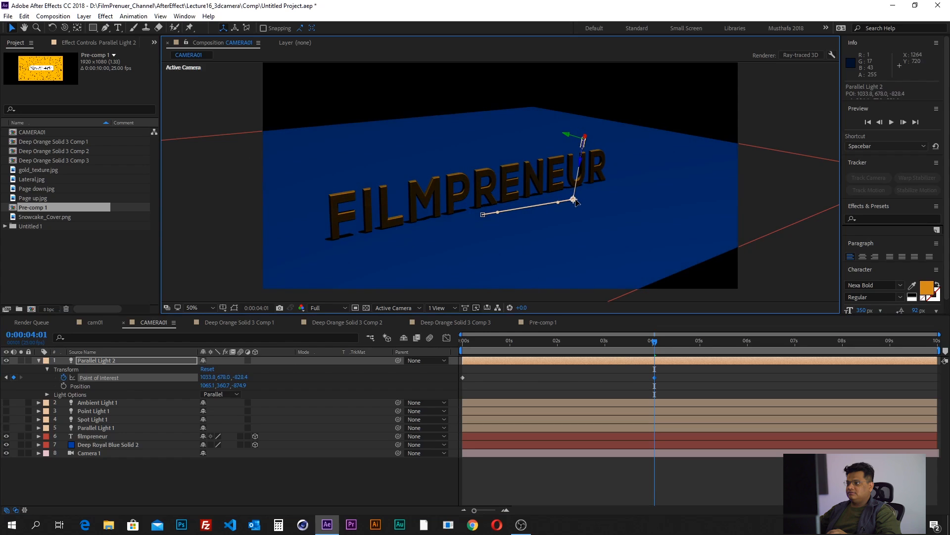
drag(652, 341, 531, 367)
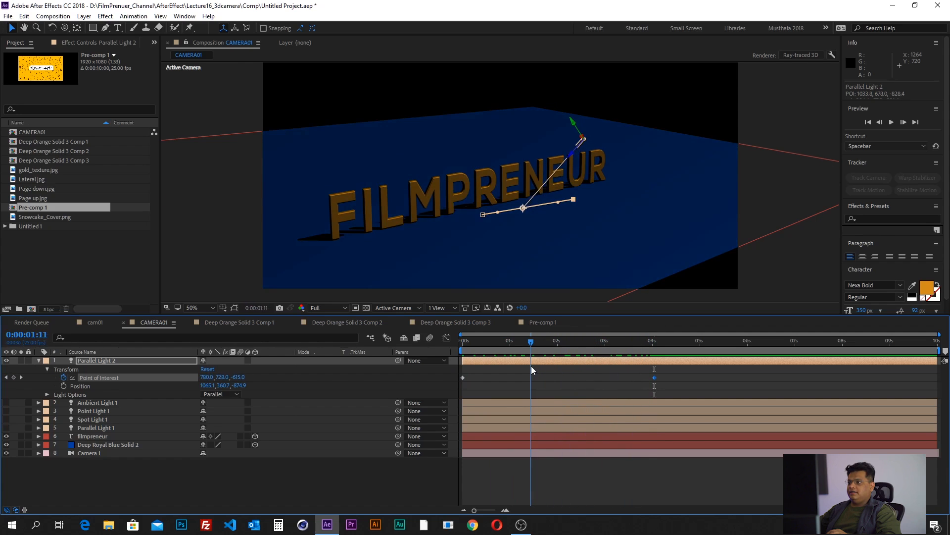
- Switch the composition's 3D renderer to CINEMA 4D and inspect the extruded letters up close
click(53, 16)
click(64, 40)
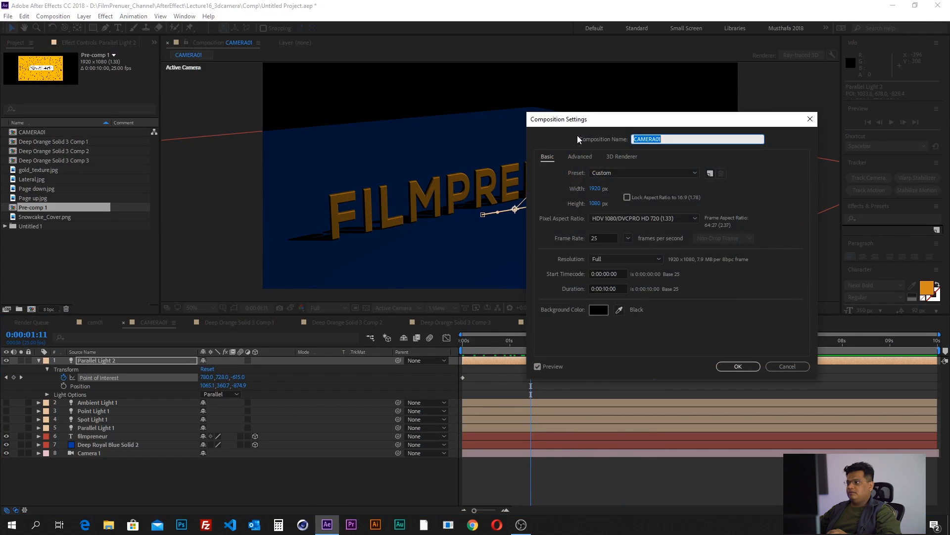
click(619, 156)
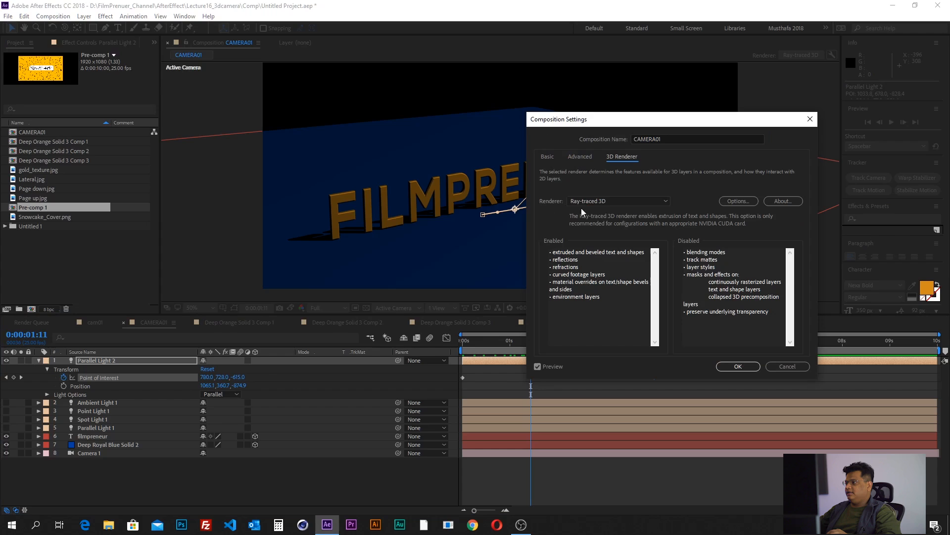
click(615, 203)
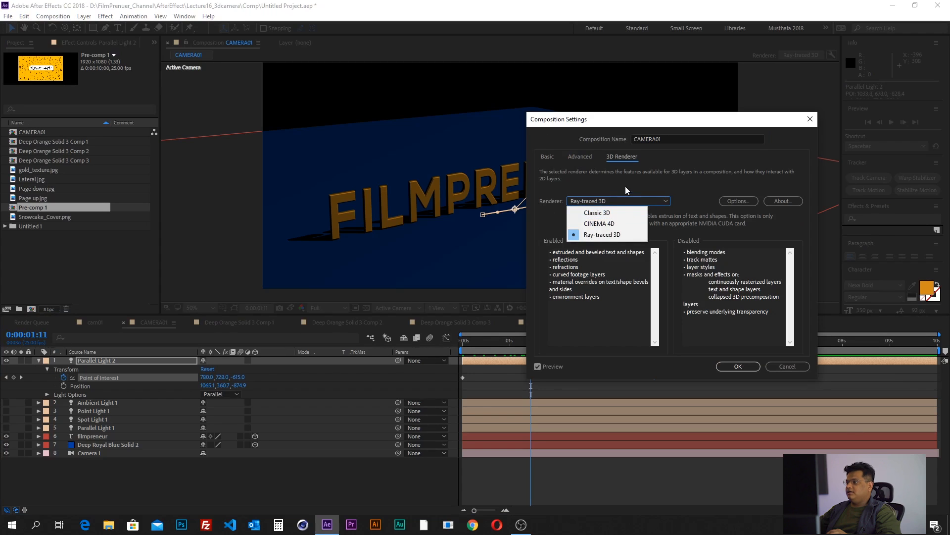
click(602, 224)
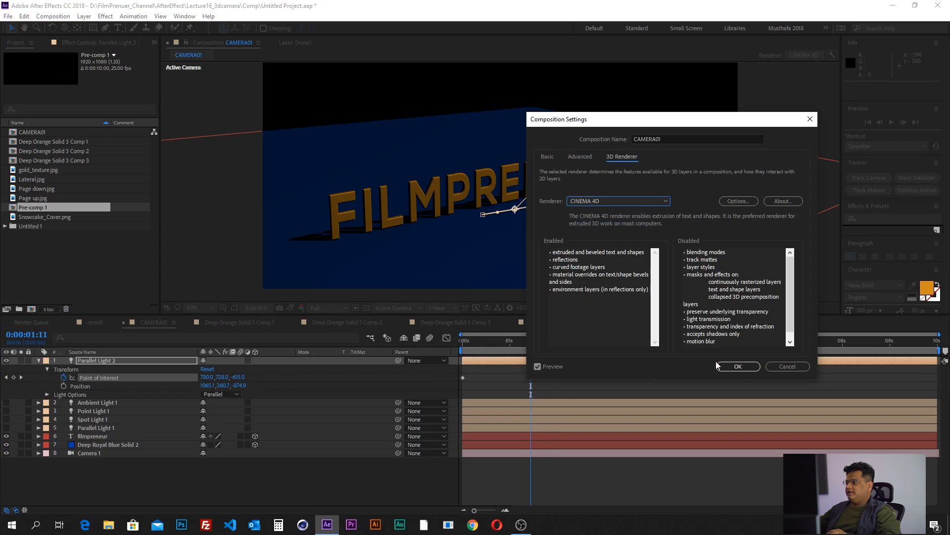
click(738, 366)
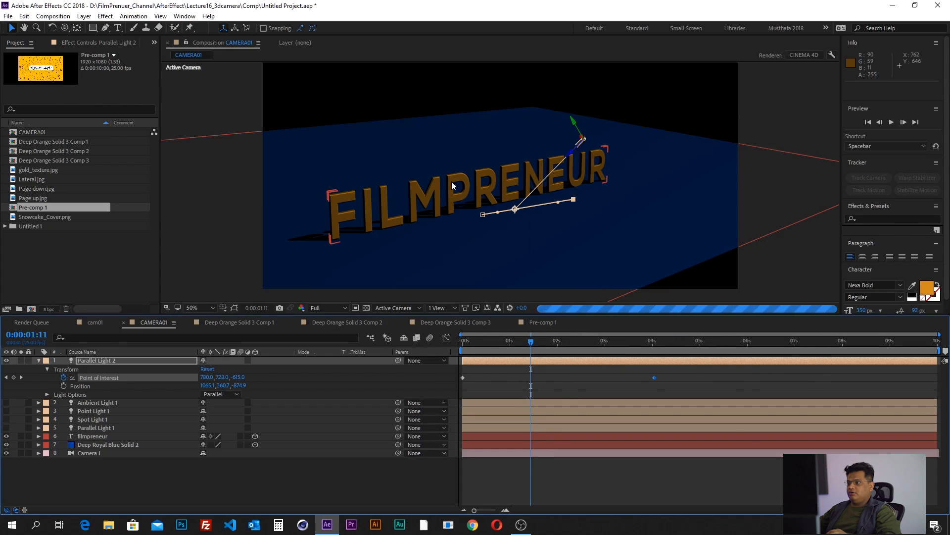
scroll(463, 224, up, 2)
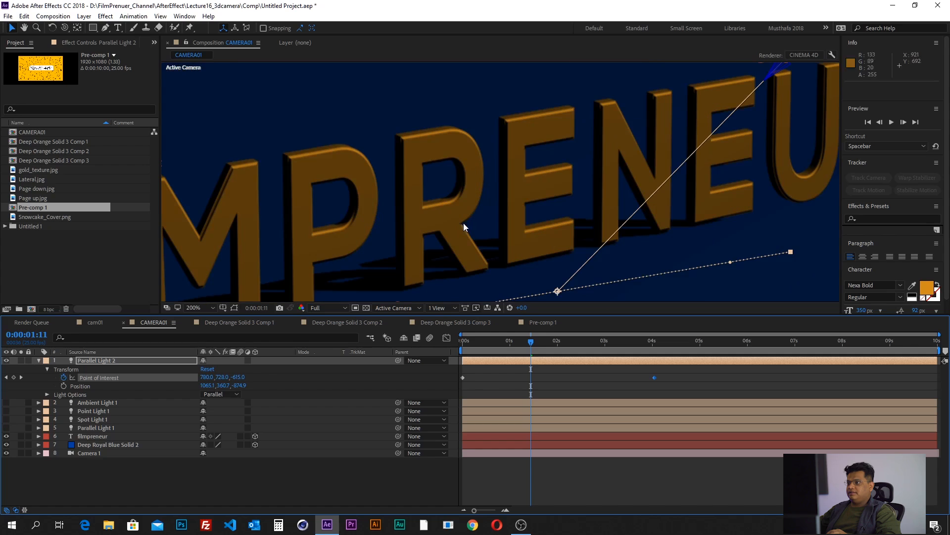
- Set the composition's 3D renderer back to Ray-traced 3D, reviewing its enabled and disabled features before applying it
click(53, 16)
click(111, 46)
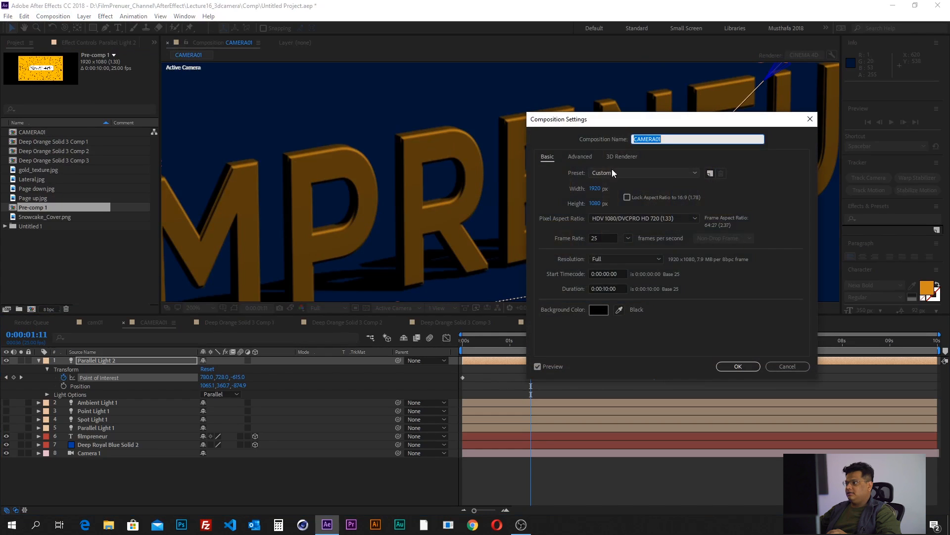
click(619, 157)
click(613, 203)
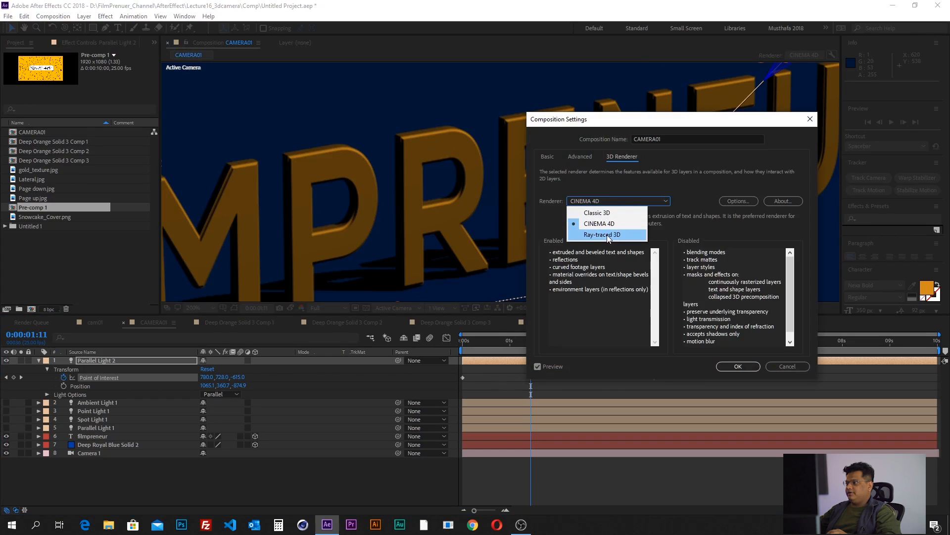
click(607, 234)
drag(687, 252, 762, 316)
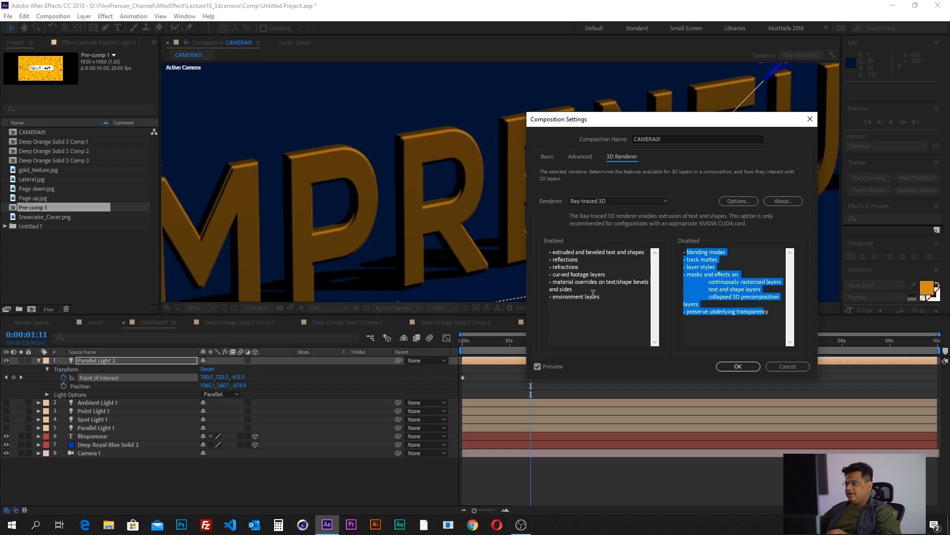
drag(593, 293, 544, 246)
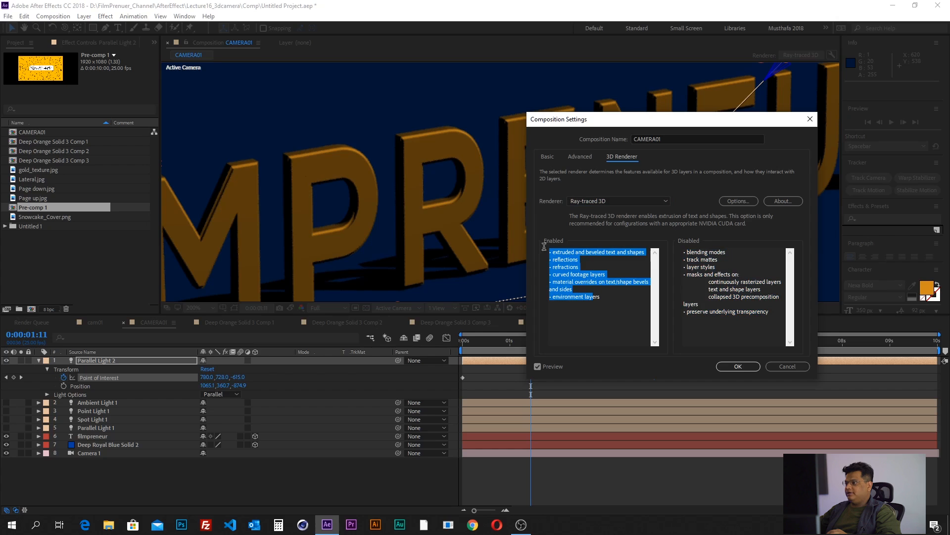
click(738, 366)
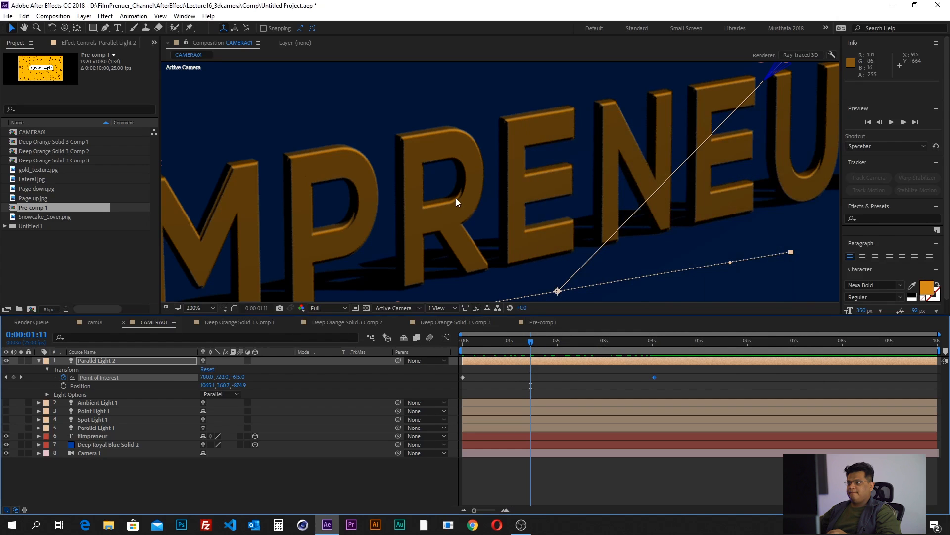
- Scrub ahead to 0:00:04:16 and delete the Parallel Light 2 layer
key(comma)
key(comma)
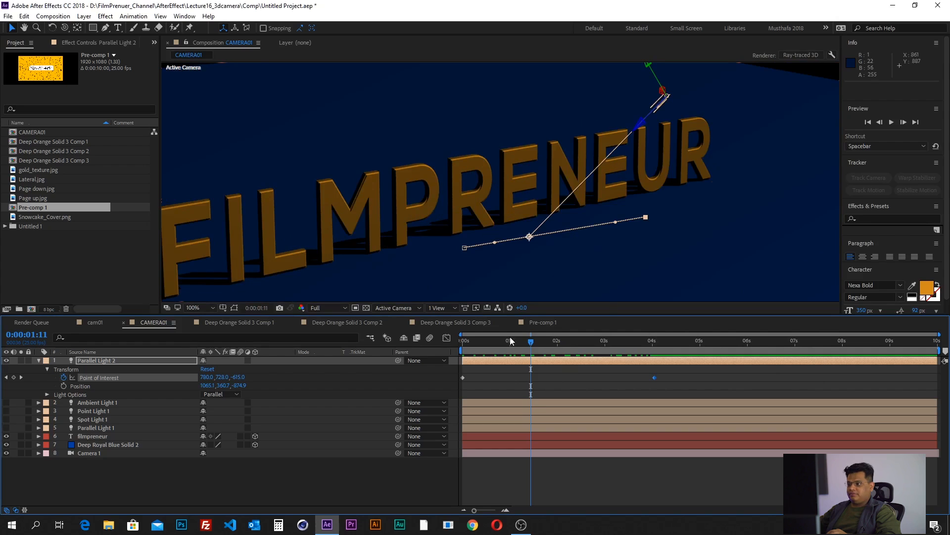
drag(527, 346, 685, 350)
click(493, 362)
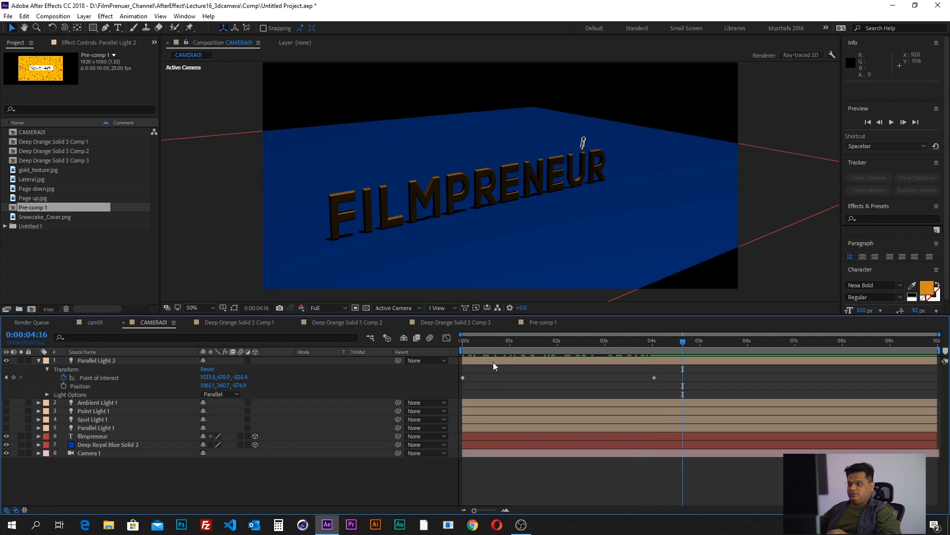
key(Delete)
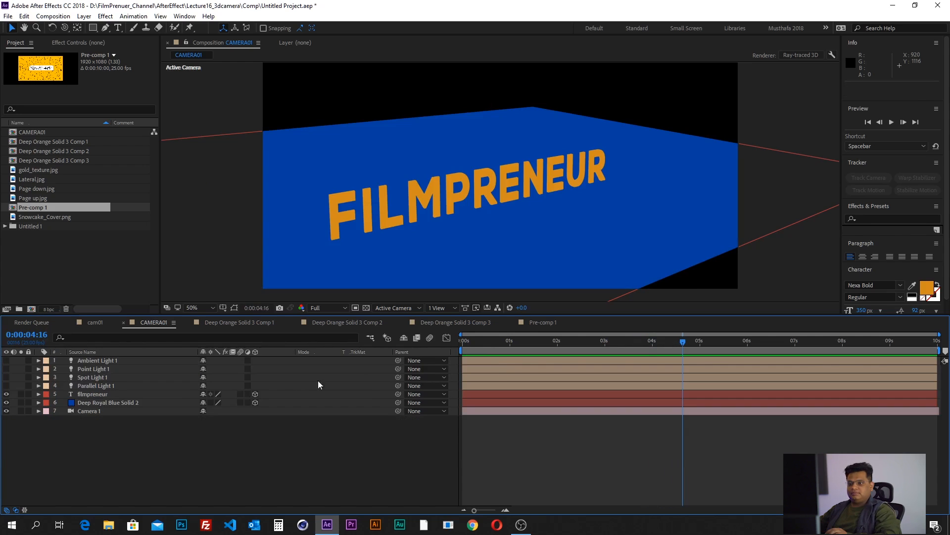
- Preview the scene with Parallel Light 1 briefly switched on, hide it again, and make Spot Light 1 visible
click(89, 385)
click(6, 386)
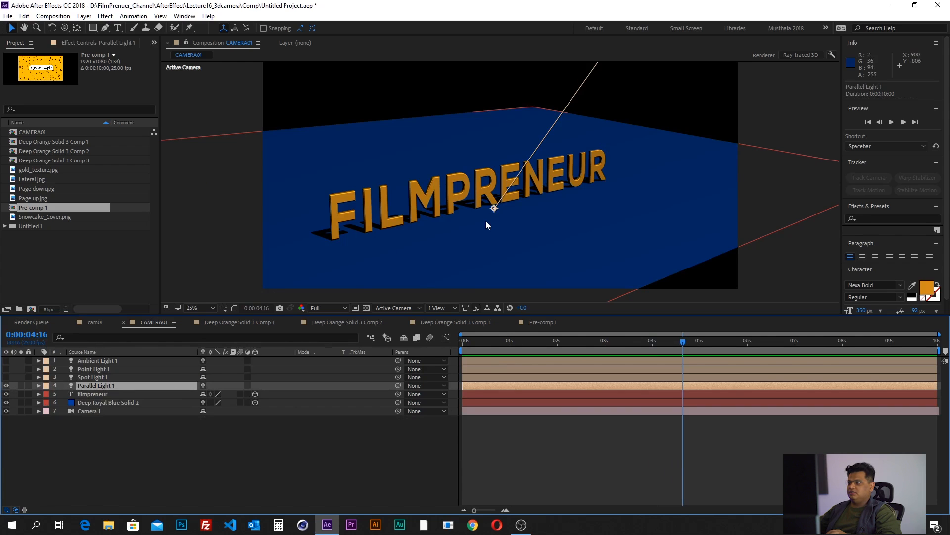
click(6, 385)
click(78, 376)
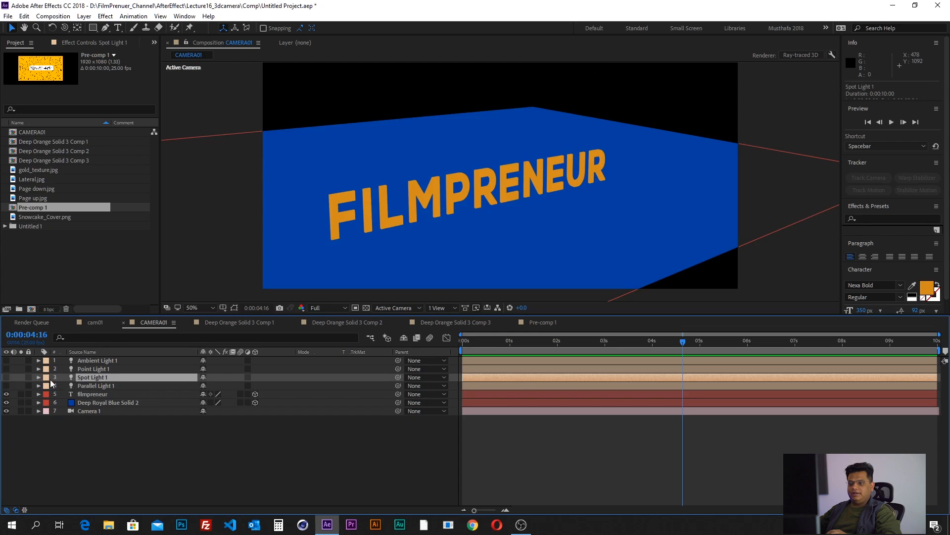
click(6, 377)
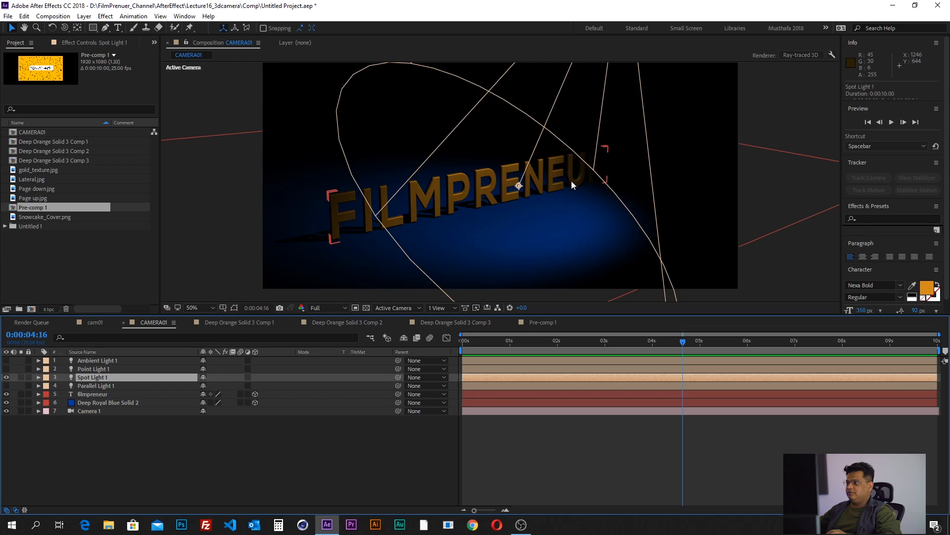
key(comma)
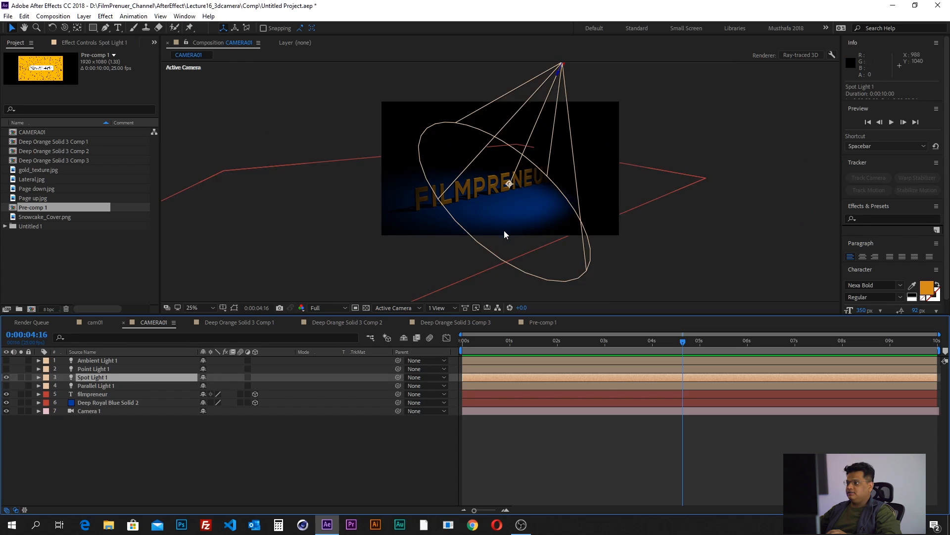
- Create another light layer of the Spot type and hide Spot Light 1
click(84, 17)
mouse_move(198, 28)
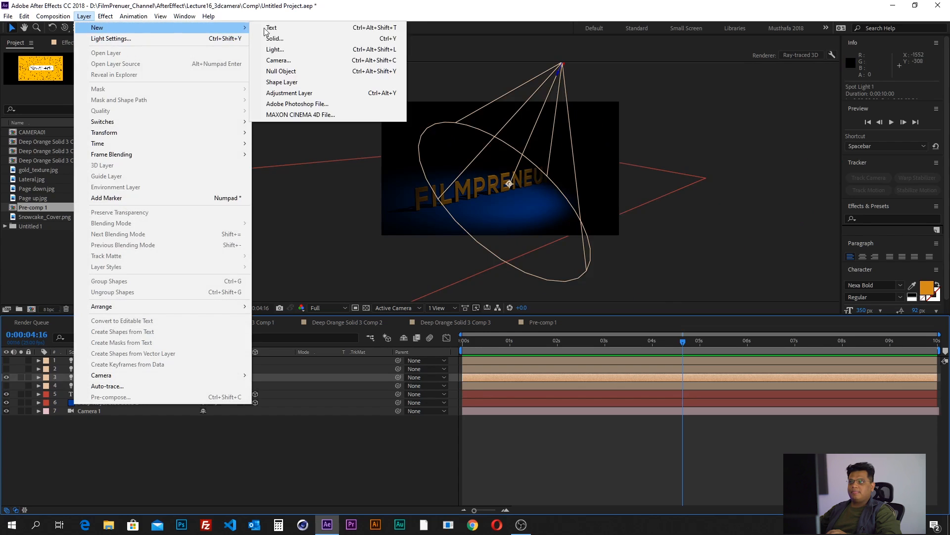
click(326, 52)
click(647, 115)
click(640, 136)
click(635, 310)
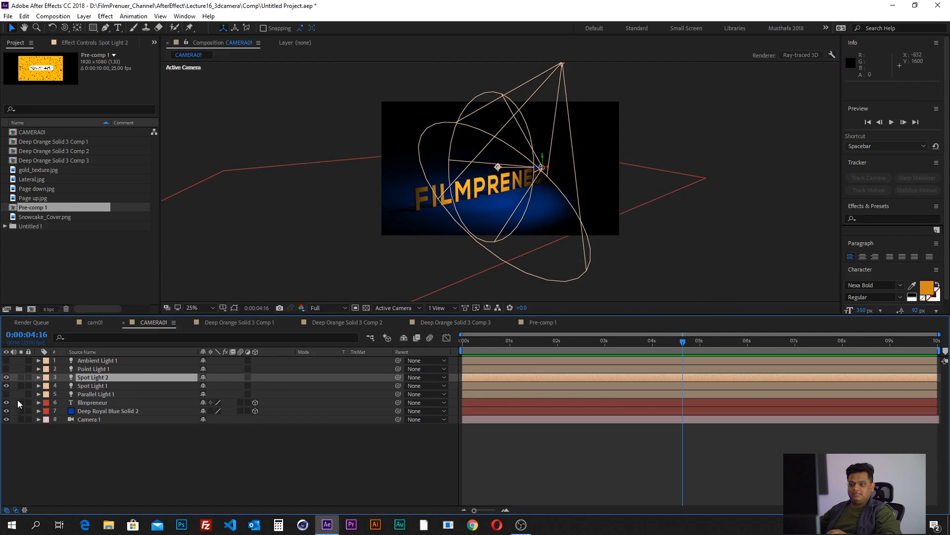
click(6, 386)
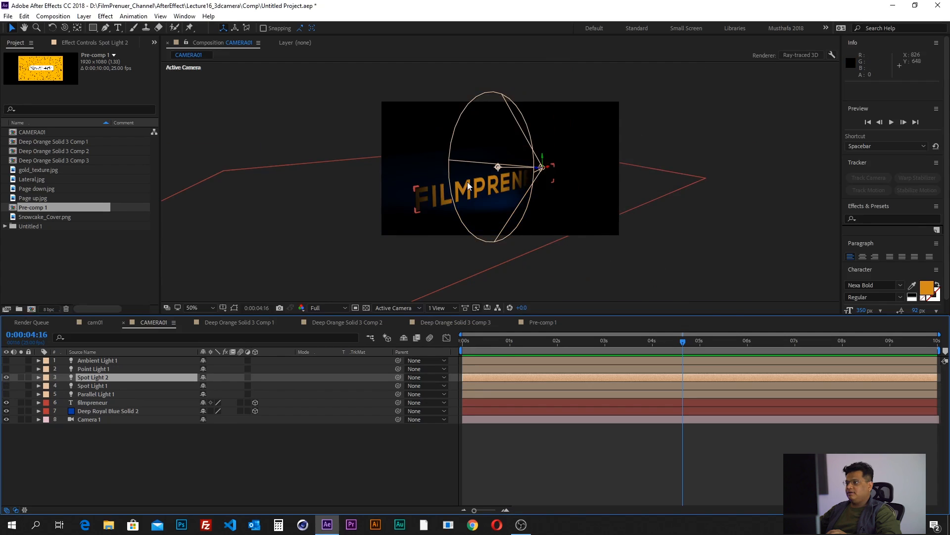
- Aim Spot Light 2's point of interest at about 962, 771, -41 and raise the light to about 1077, 32, -971
scroll(500, 178, up, 2)
drag(495, 154, 503, 199)
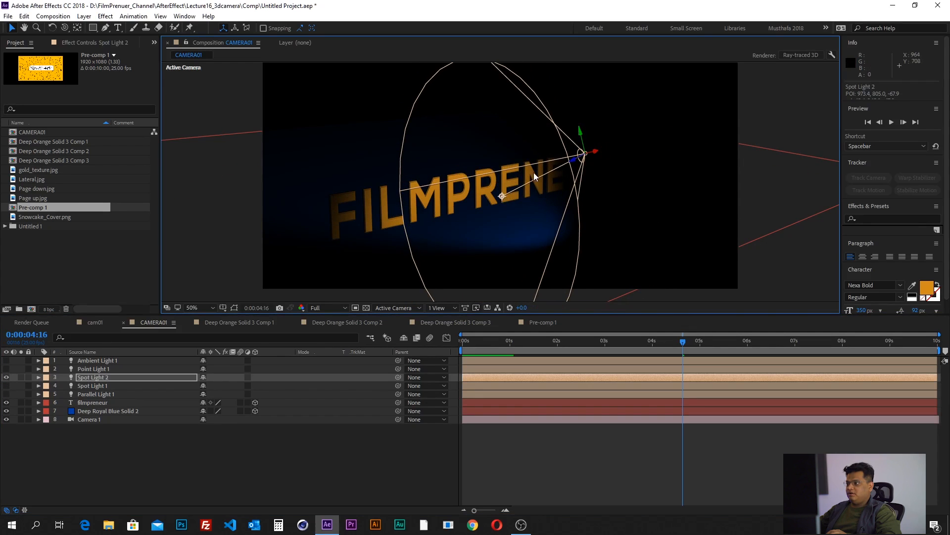
mouse_move(580, 132)
mouse_down()
mouse_move(570, 60)
mouse_move(576, 121)
mouse_up()
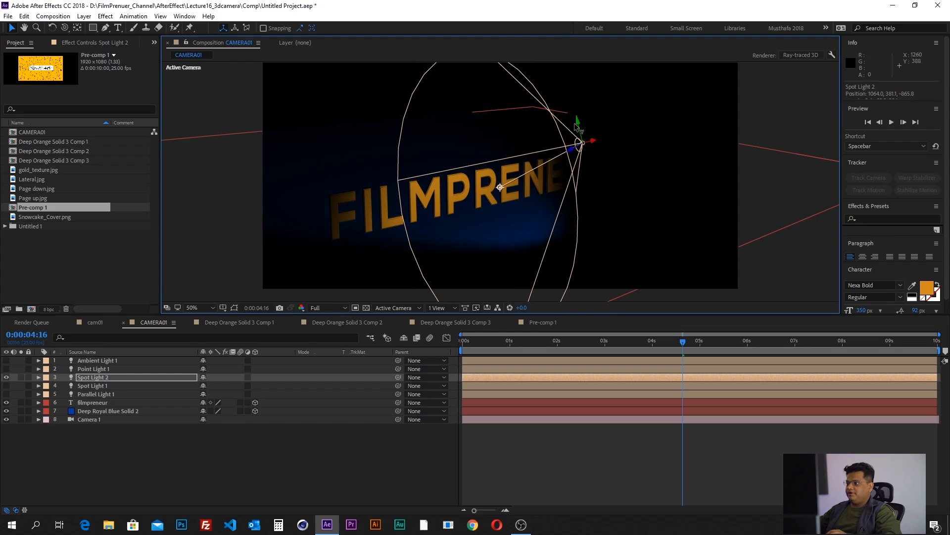
drag(500, 189, 498, 196)
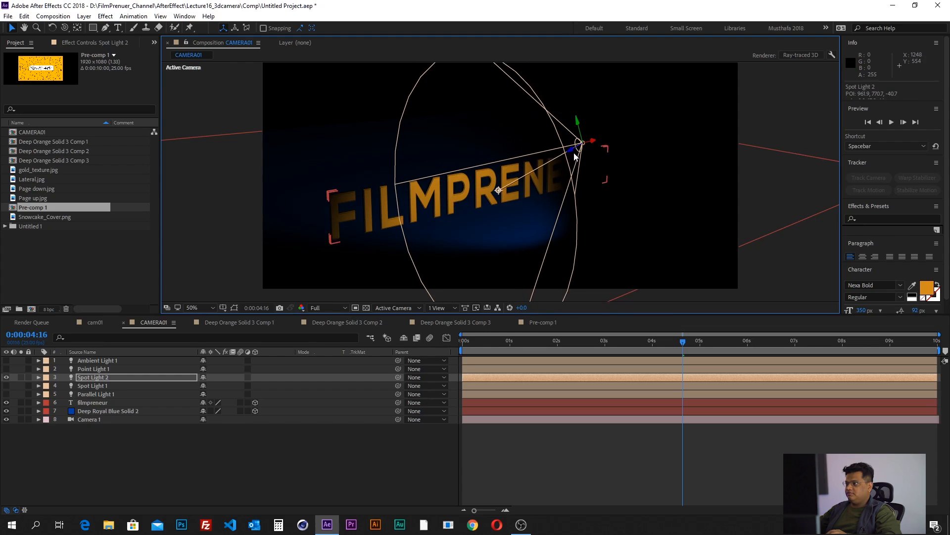
drag(579, 123, 573, 70)
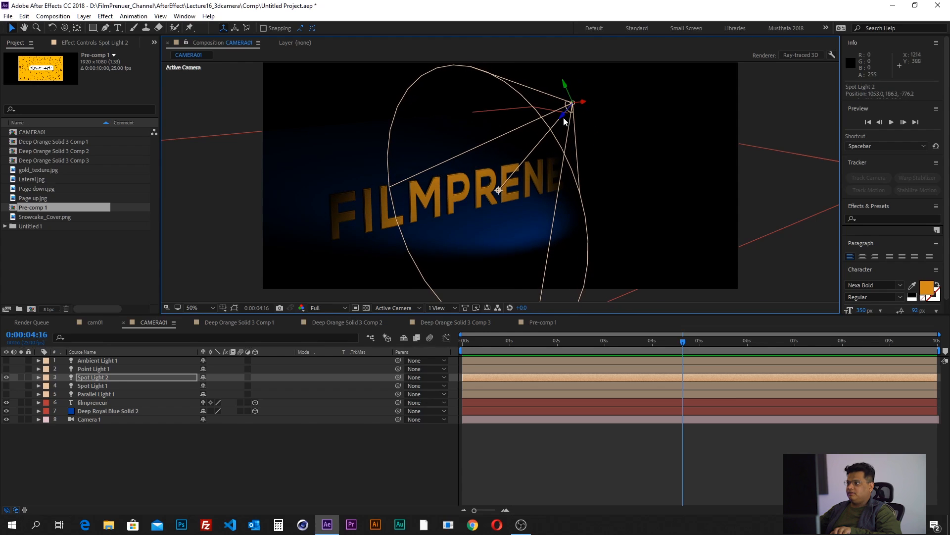
drag(572, 110, 598, 79)
- Reveal Spot Light 2's transform properties and shift it along X to about 1402, 32, -899, with its point of interest at about 1037, 771, -24
click(38, 377)
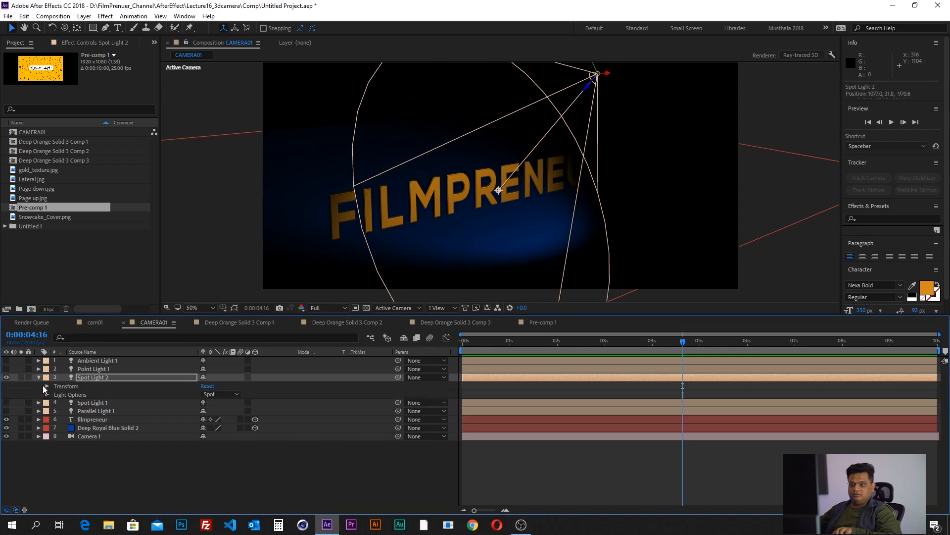
click(46, 386)
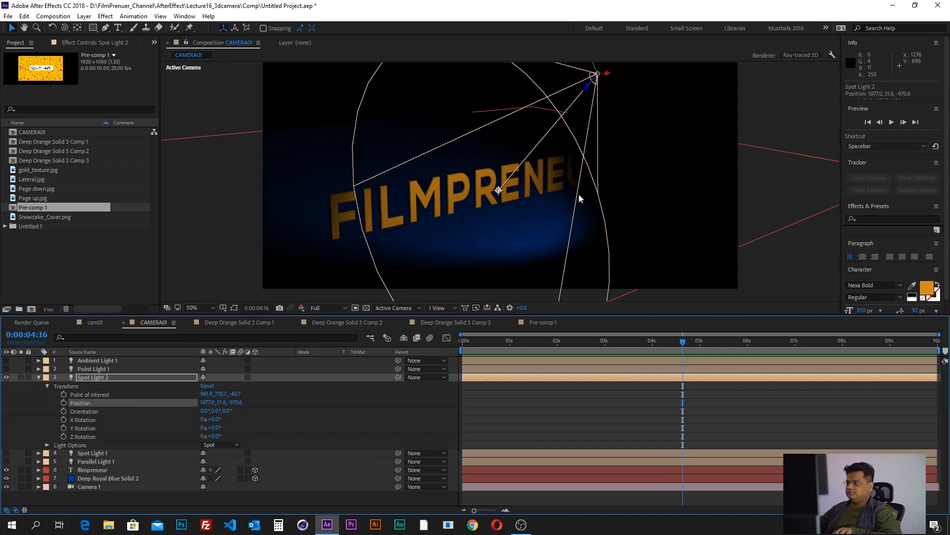
key(comma)
key(comma)
key(period)
drag(609, 77, 628, 78)
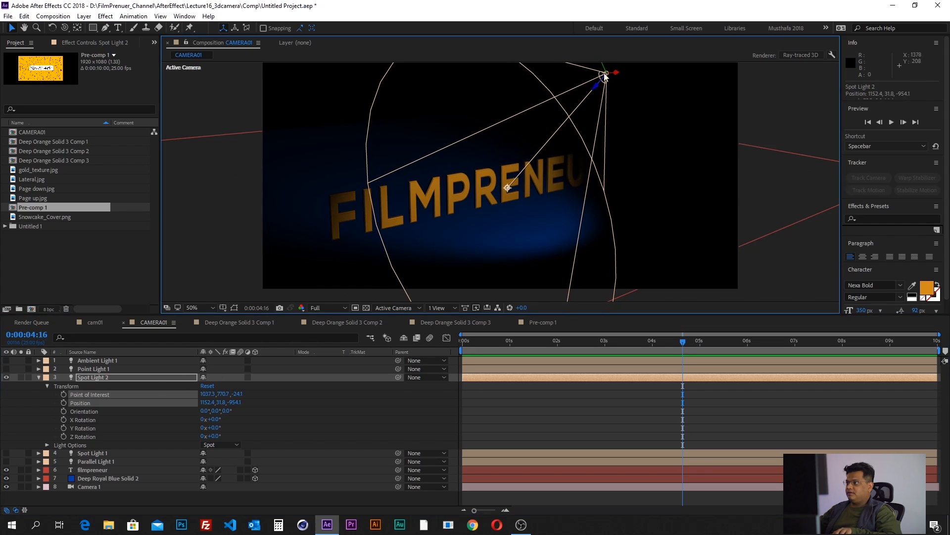
drag(616, 76, 683, 120)
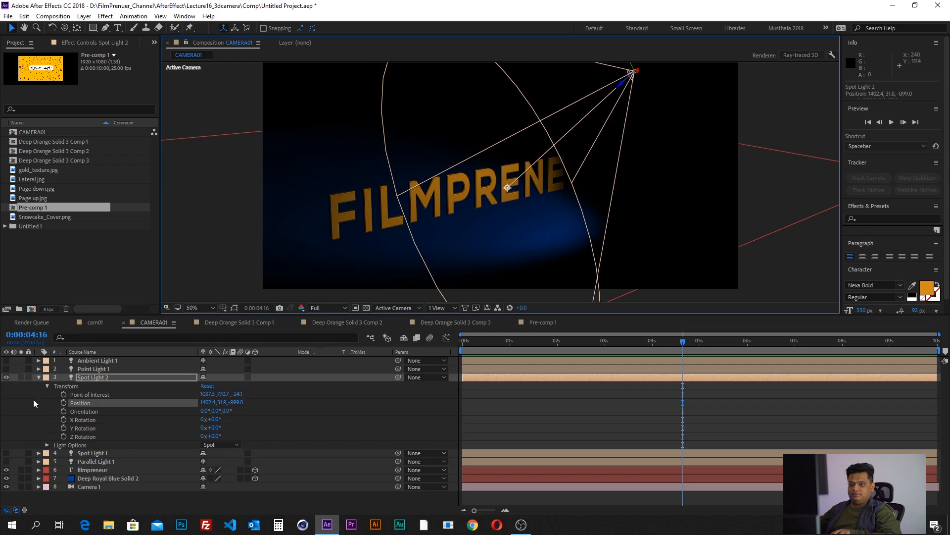
- Delete the Spot Light 2 layer, make Spot Light 1 visible again and select it
click(85, 378)
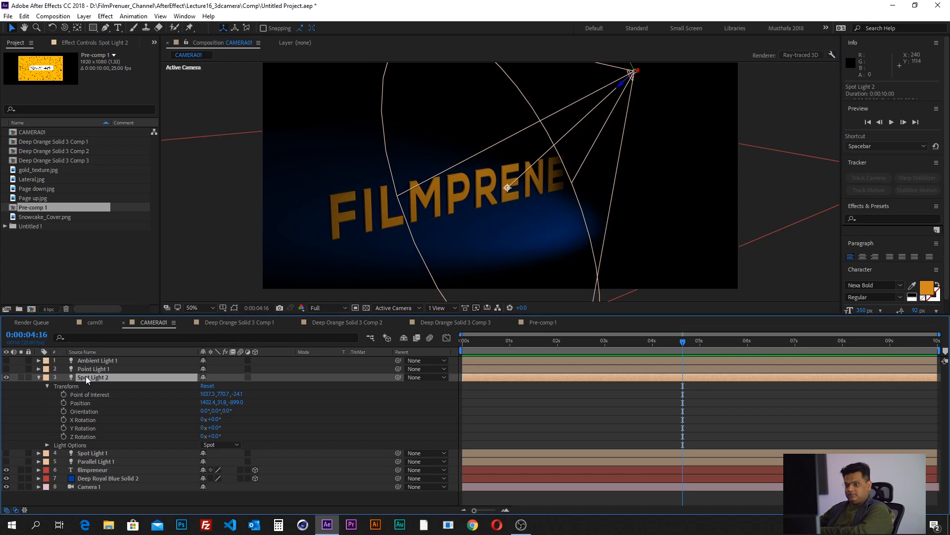
key(Delete)
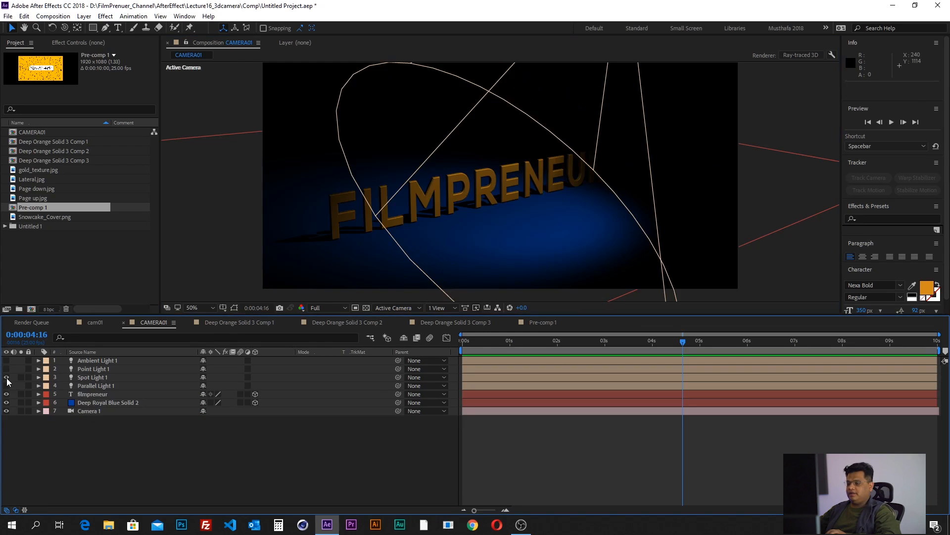
click(92, 378)
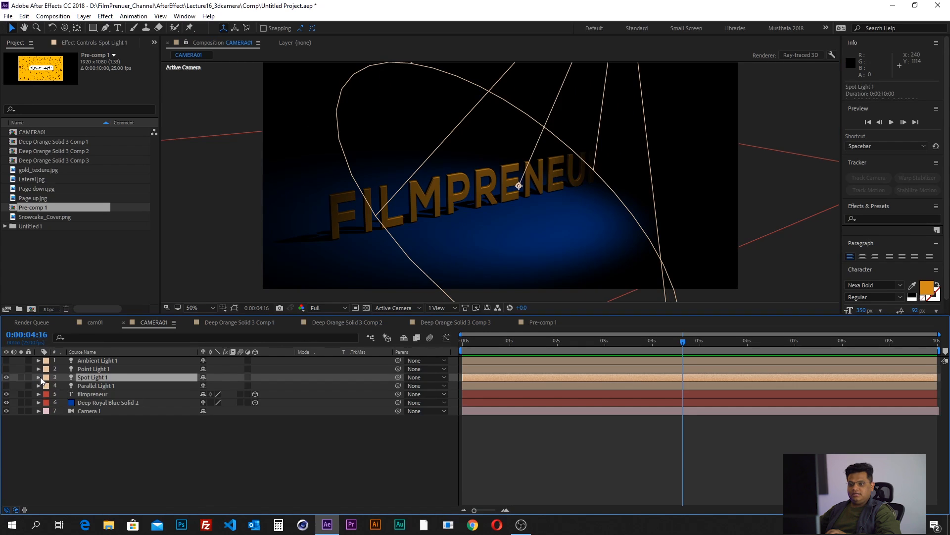
- Open Spot Light 1's light options and raise its intensity to 207%
click(39, 377)
click(75, 396)
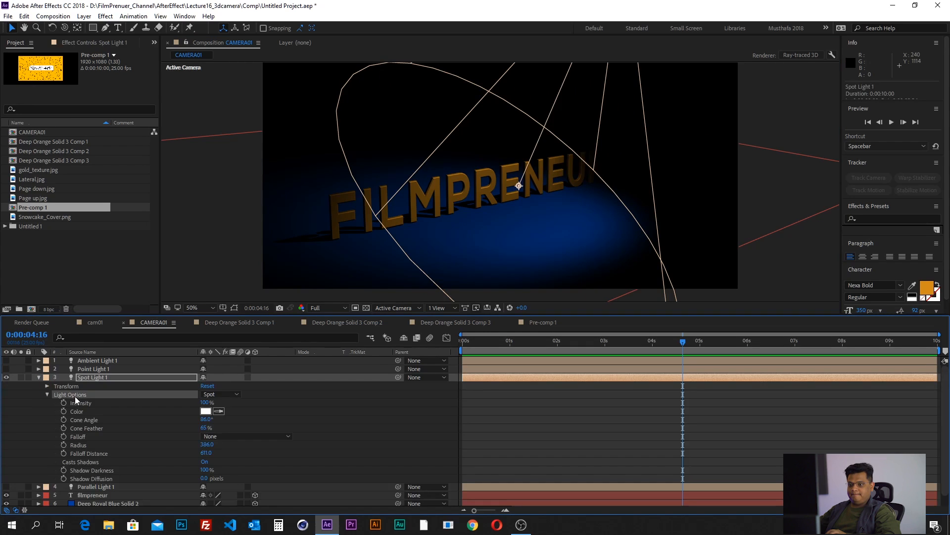
click(77, 412)
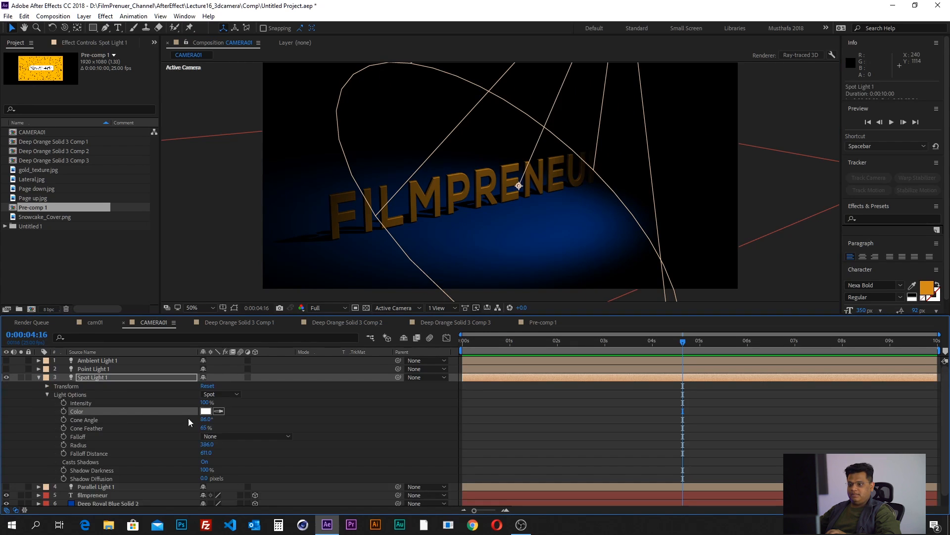
click(96, 404)
mouse_move(245, 401)
mouse_down()
mouse_move(291, 401)
mouse_move(244, 405)
mouse_move(257, 403)
mouse_up()
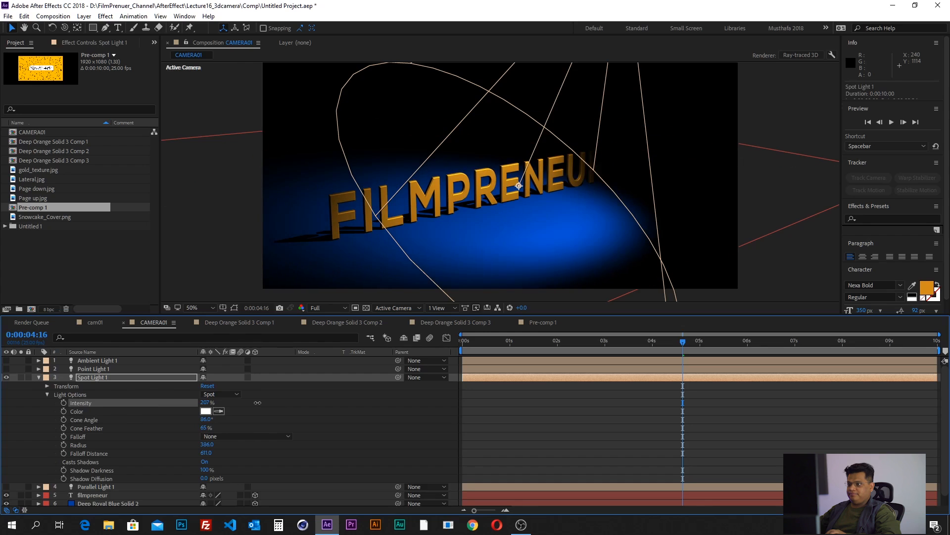
- Narrow Spot Light 1's cone angle to 10°
click(96, 420)
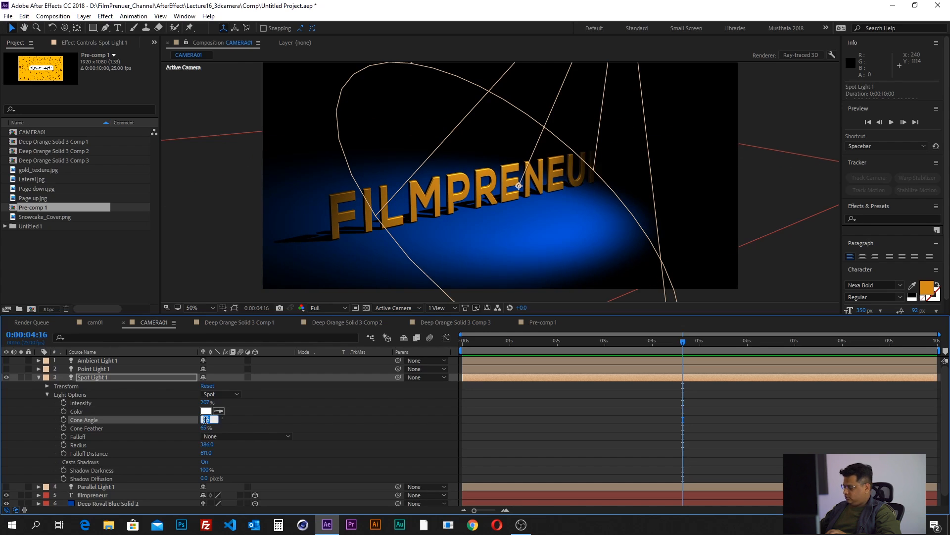
click(206, 420)
text(10)
key(Return)
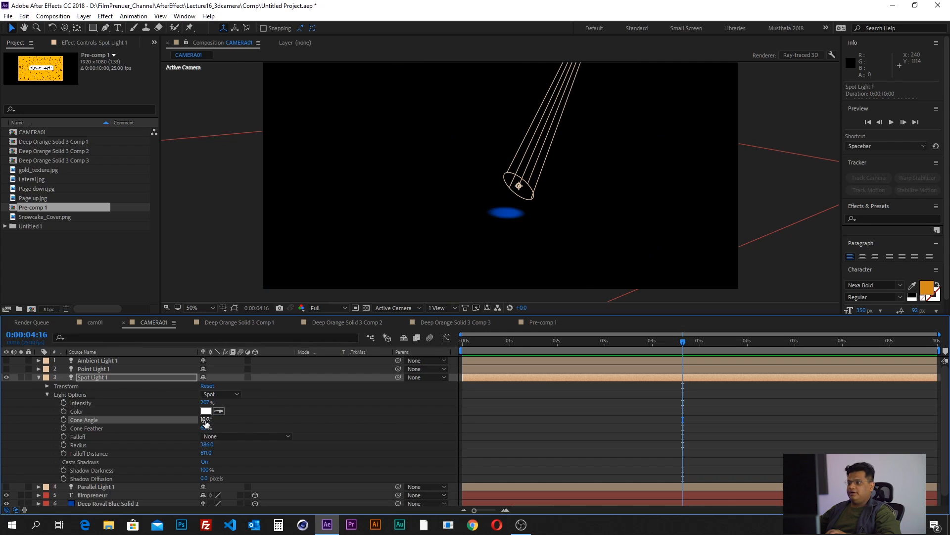
- Keyframe the cone angle at 0:00:00:00, set it to 113° at 0:00:03:09, and scrub through the widening beam
drag(514, 340, 455, 345)
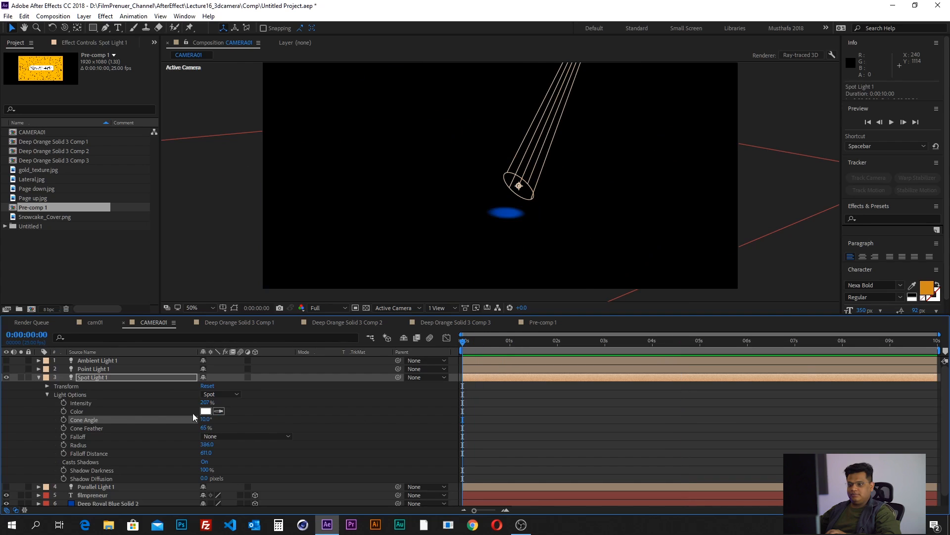
click(64, 420)
drag(507, 339, 622, 340)
drag(201, 422, 246, 415)
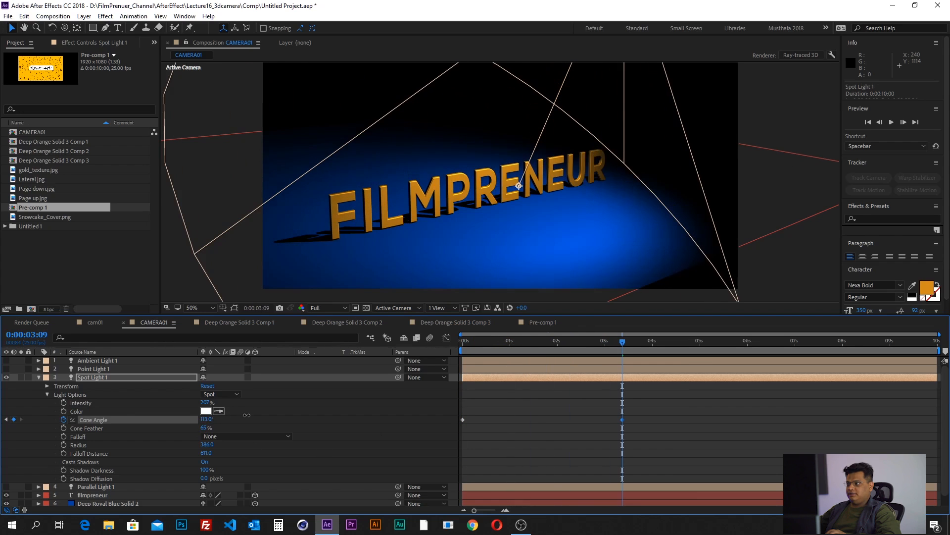
mouse_move(619, 342)
mouse_down()
mouse_move(452, 367)
mouse_move(495, 356)
mouse_move(625, 357)
mouse_up()
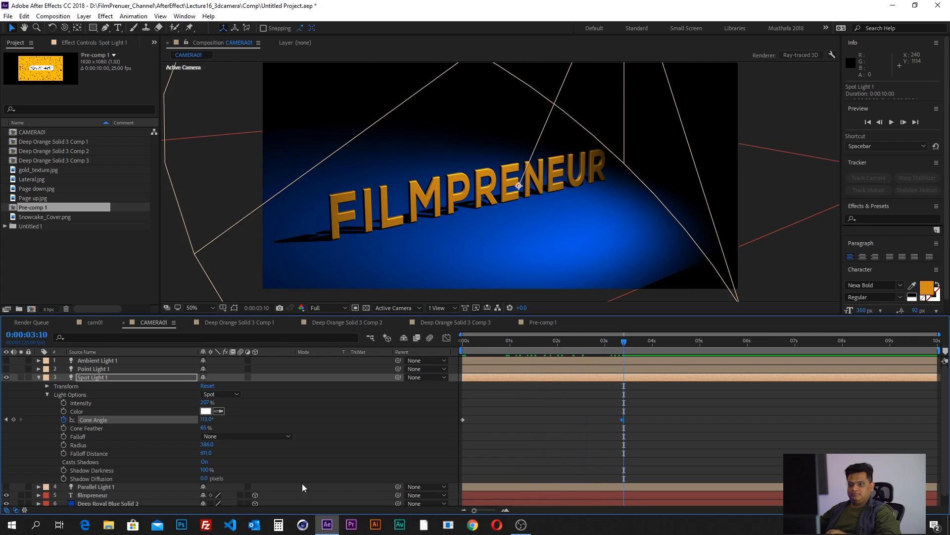
- Set Spot Light 1's cone feather to 0% and inspect the edge of the light up close
click(114, 428)
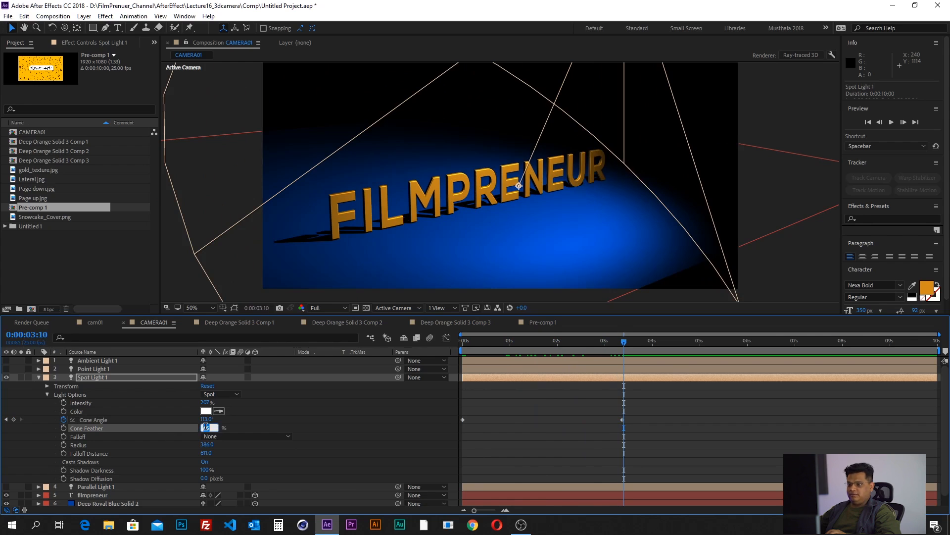
text(0)
key(Return)
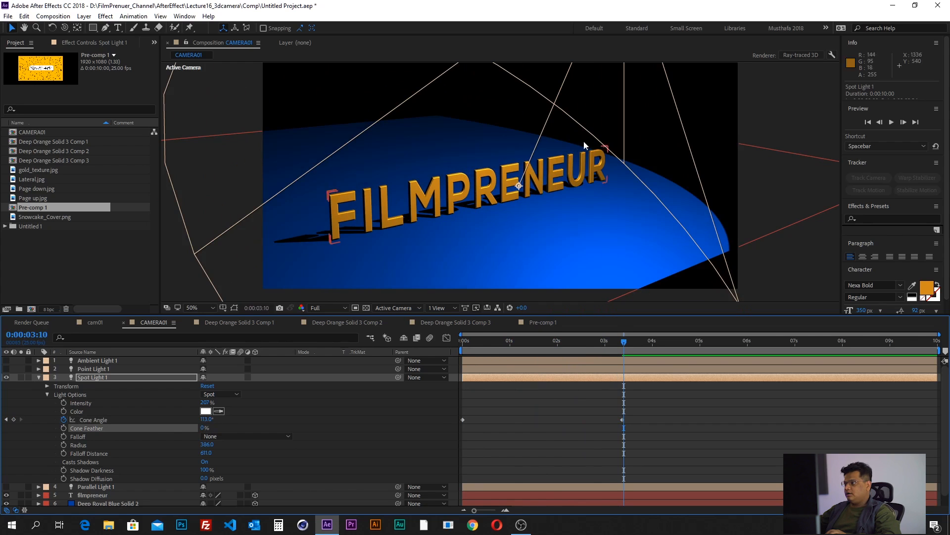
drag(718, 158, 515, 235)
drag(690, 159, 543, 214)
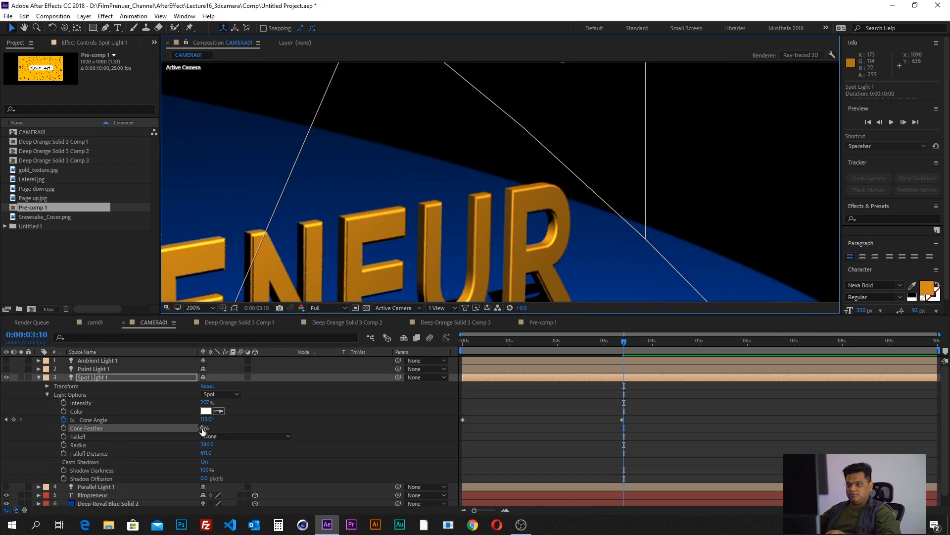
- Soften Spot Light 1's edge with a cone feather of 29% and review the whole lit text
drag(204, 427, 214, 433)
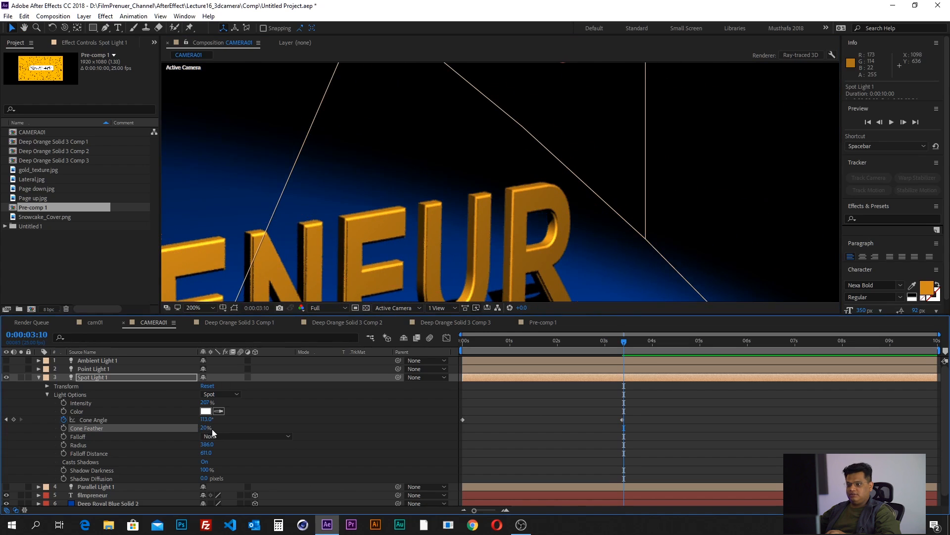
scroll(517, 194, down, 6)
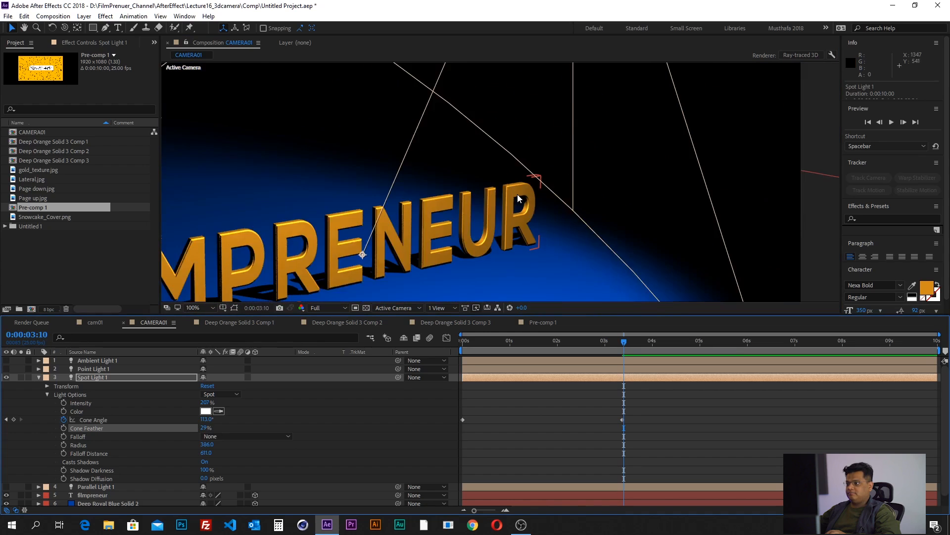
drag(484, 248, 532, 246)
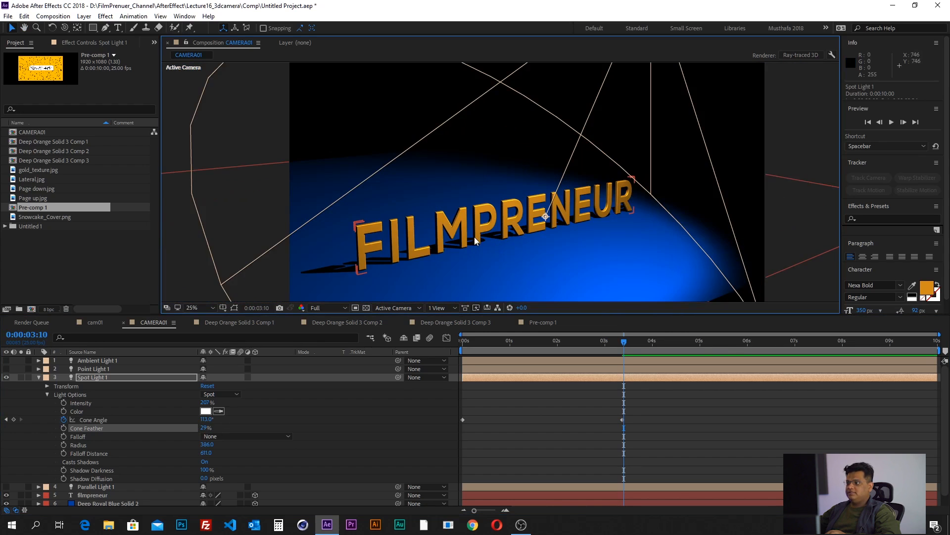
- Set Spot Light 1's cone angle to 51° at the current frame and duplicate the light layer
key(v)
drag(205, 420, 180, 427)
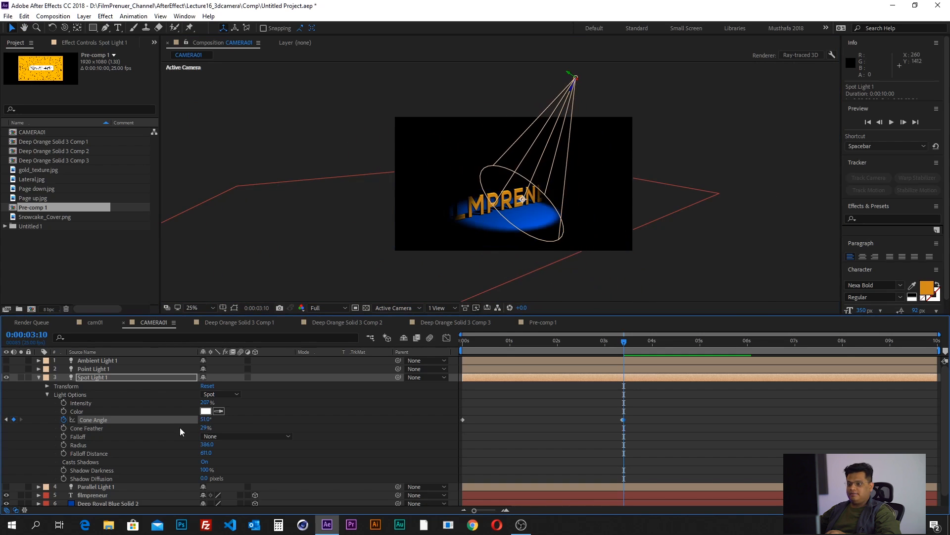
click(38, 378)
click(88, 370)
click(90, 377)
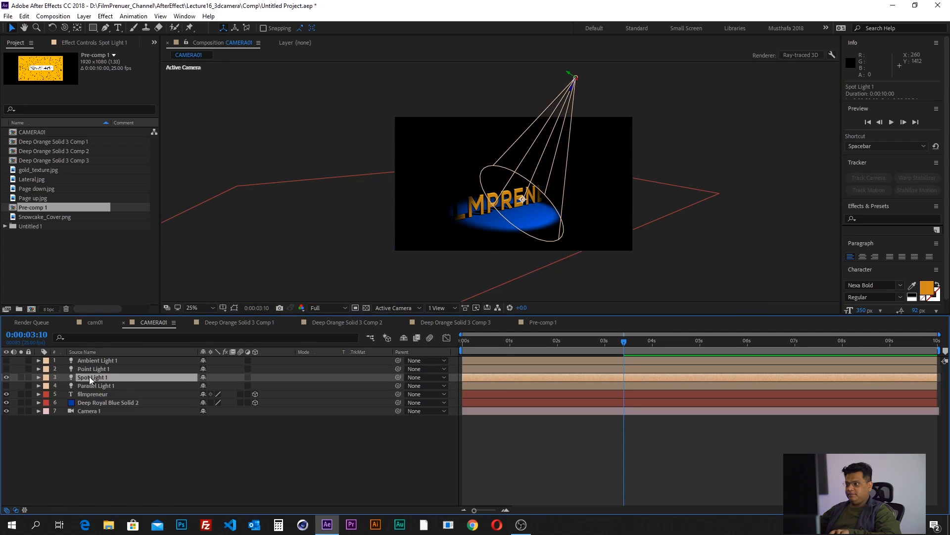
key(ctrl+d)
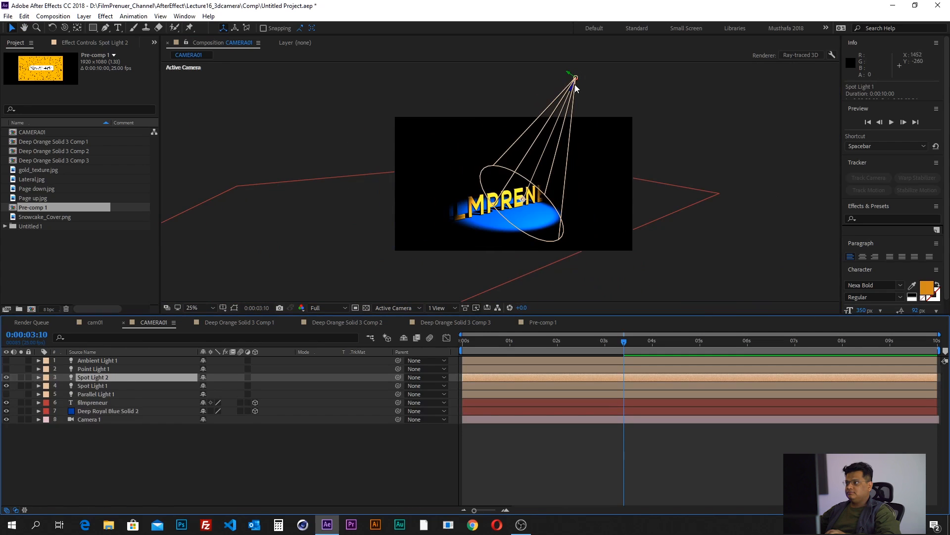
- Move the duplicate, Spot Light 2, slightly away from the original and switch the composition to 2 Views - Horizontal
drag(574, 78, 550, 209)
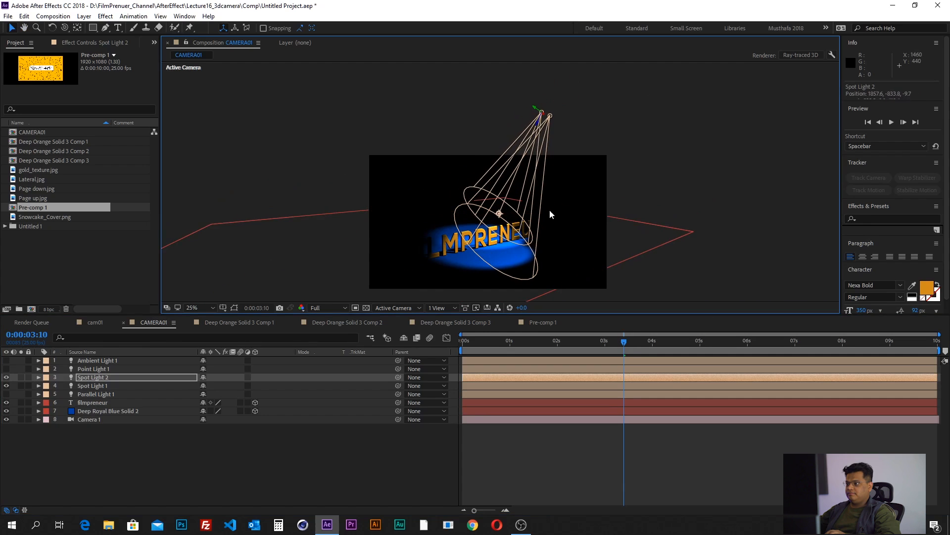
click(441, 308)
click(456, 330)
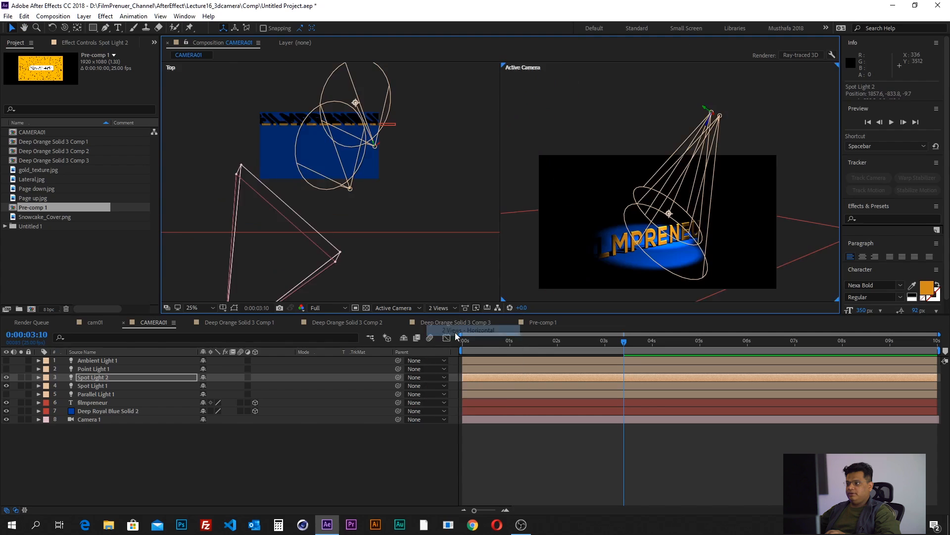
- In the Top view, move Spot Light 2 to the FILM side of the text, at about 497.5, -833.8, -1101.8
click(237, 132)
key(space)
drag(344, 164, 333, 209)
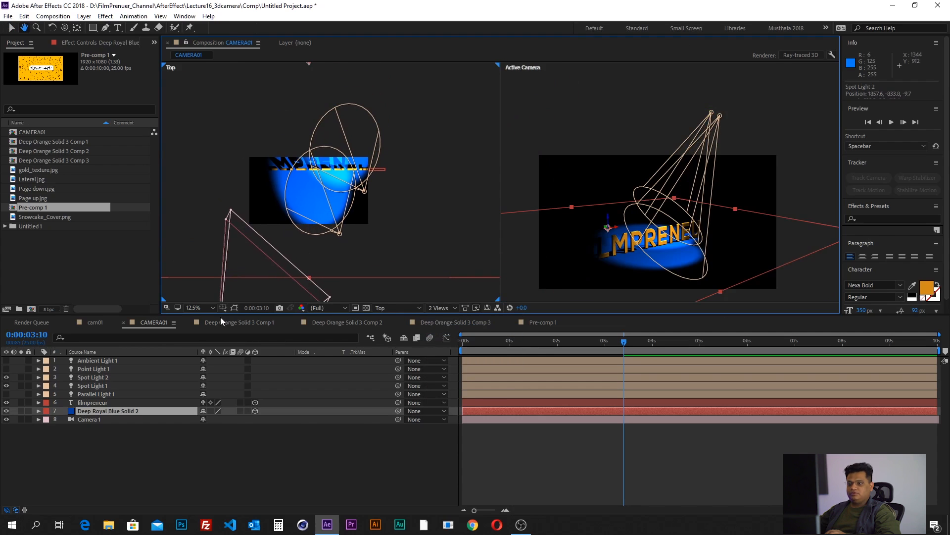
click(93, 377)
key(period)
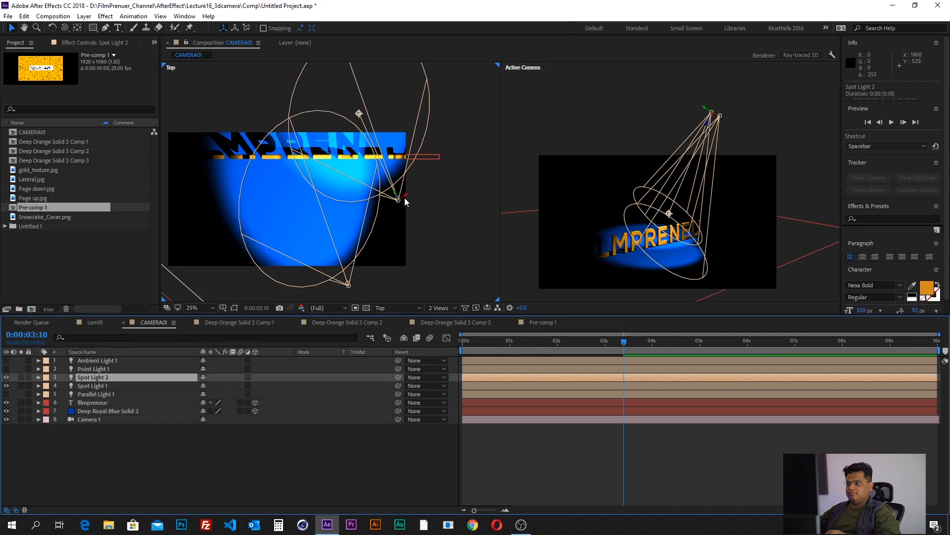
drag(403, 197, 168, 241)
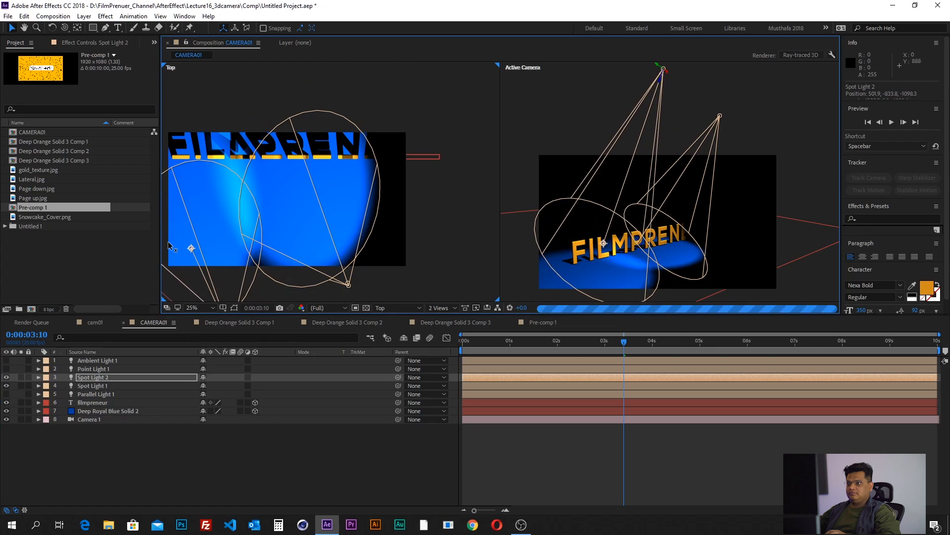
drag(255, 187, 315, 144)
key(v)
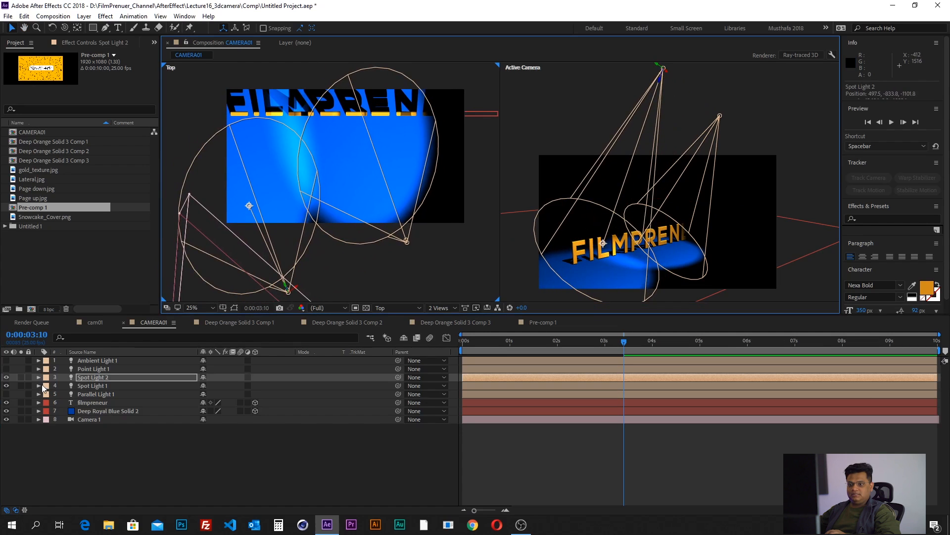
- Set Spot Light 2's light color to a saturated green and inspect the lit text in the camera view
click(39, 377)
click(47, 386)
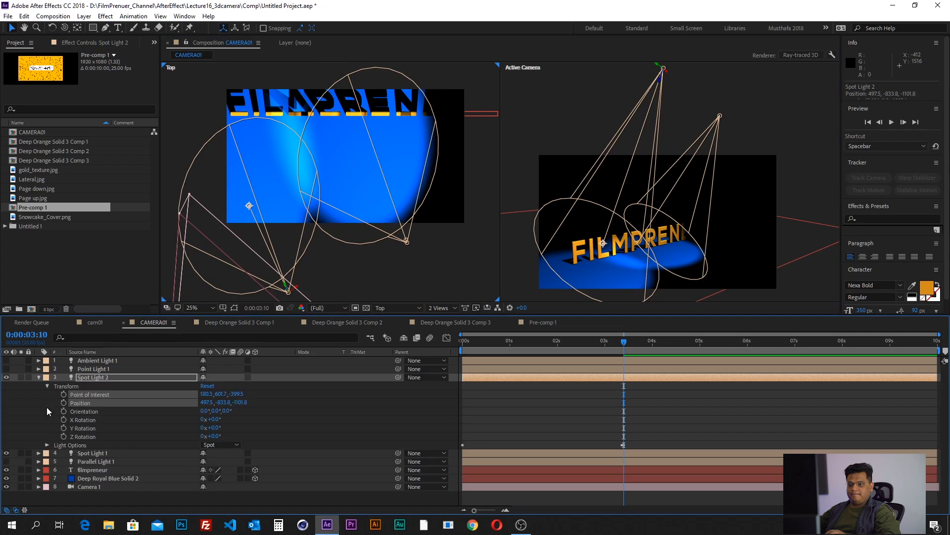
click(47, 452)
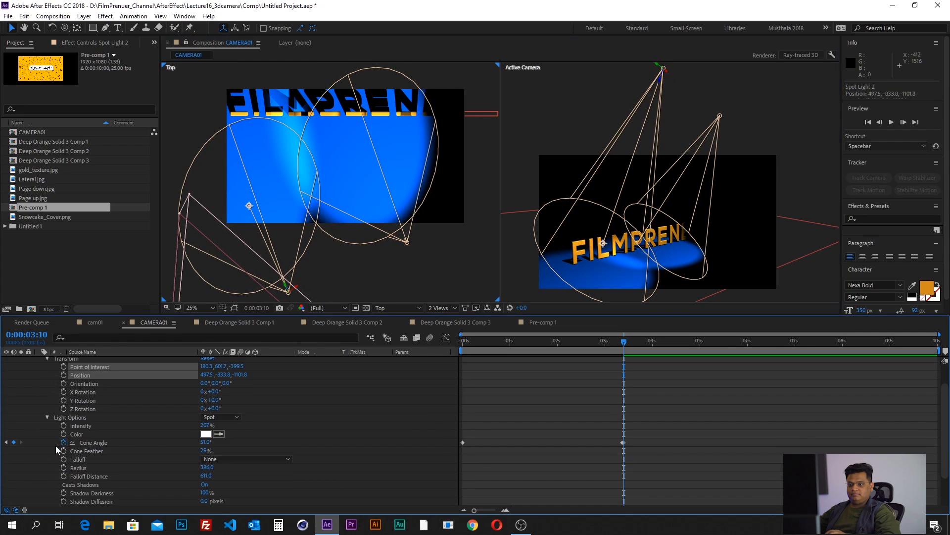
click(206, 433)
click(574, 217)
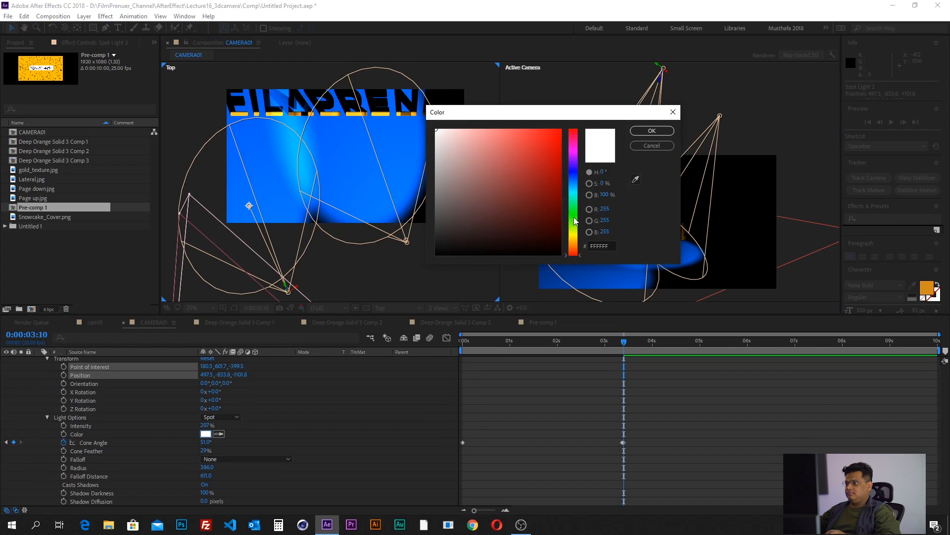
click(560, 138)
click(652, 131)
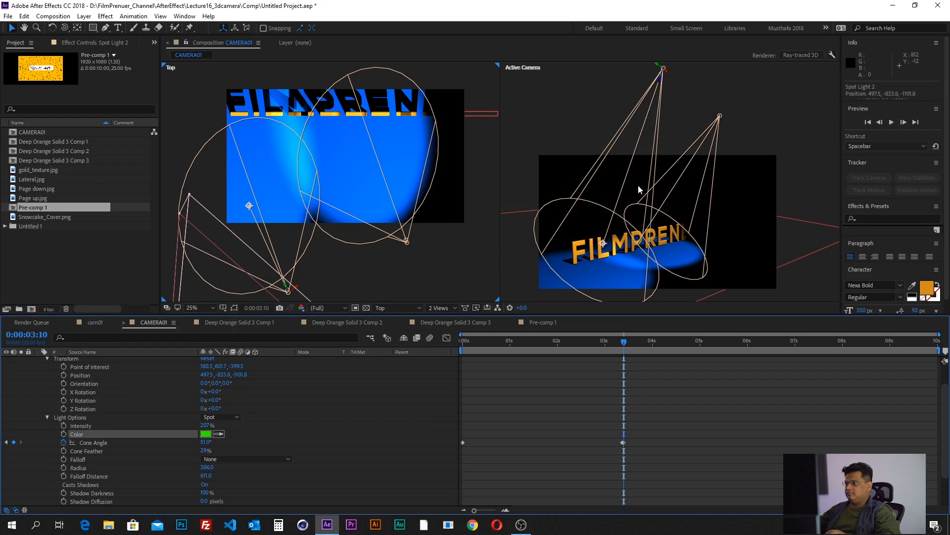
scroll(604, 265, up, 2)
scroll(605, 265, down, 2)
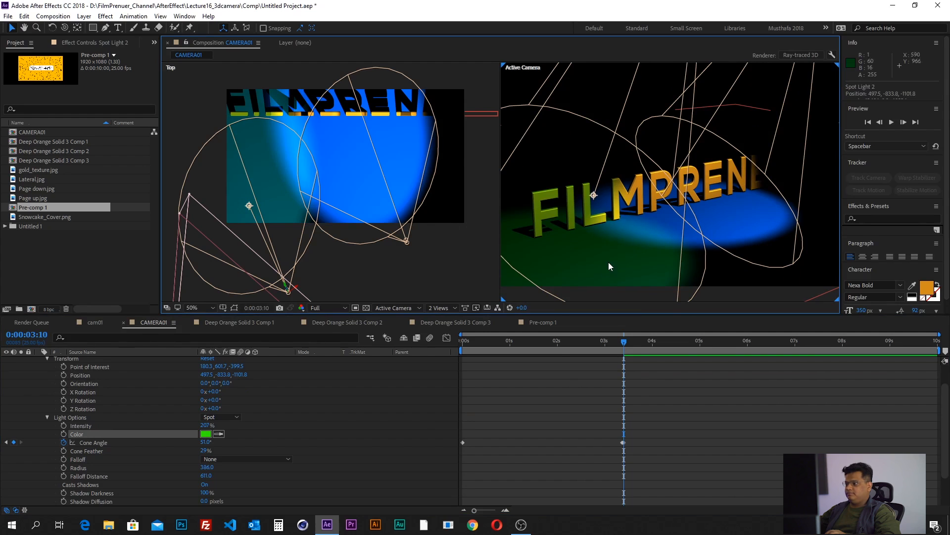
- Preview the widening beams from 0:00:00:00 in a single Active Camera view and scrub to 0:00:02:24
drag(616, 347, 450, 366)
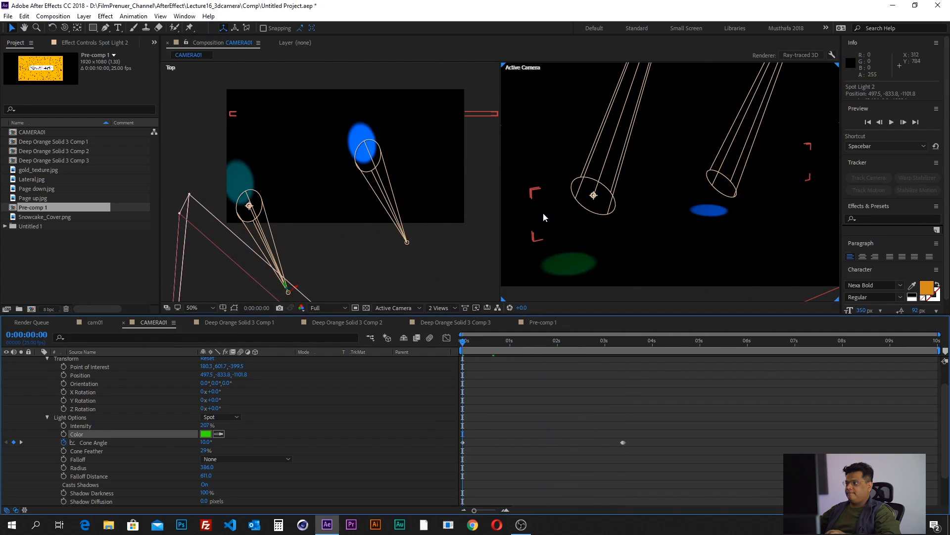
scroll(543, 213, down, 2)
click(438, 310)
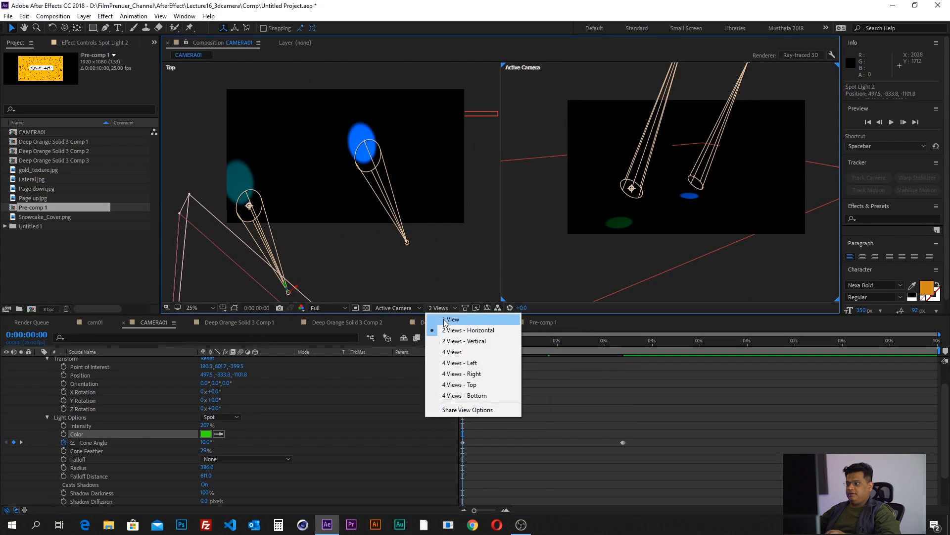
click(453, 317)
scroll(460, 250, up, 2)
key(space)
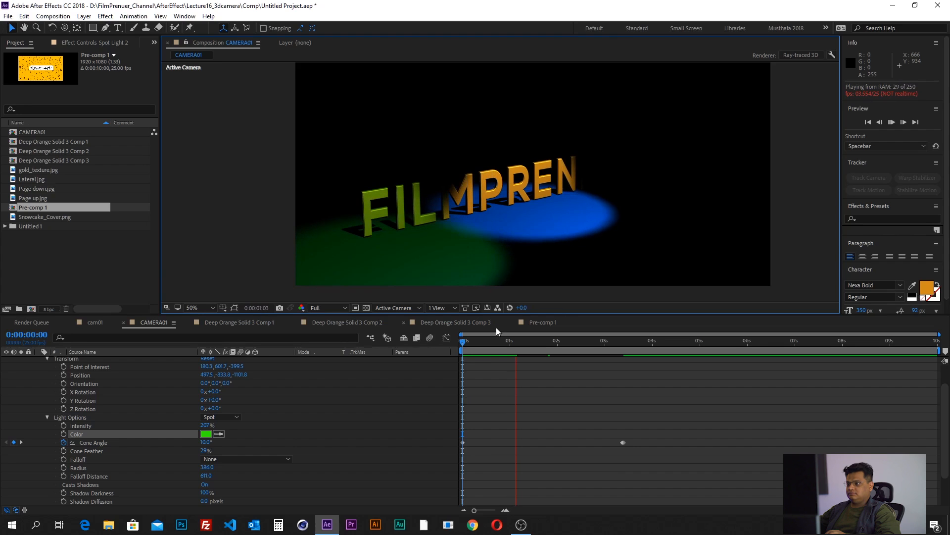
click(479, 349)
drag(496, 348, 605, 343)
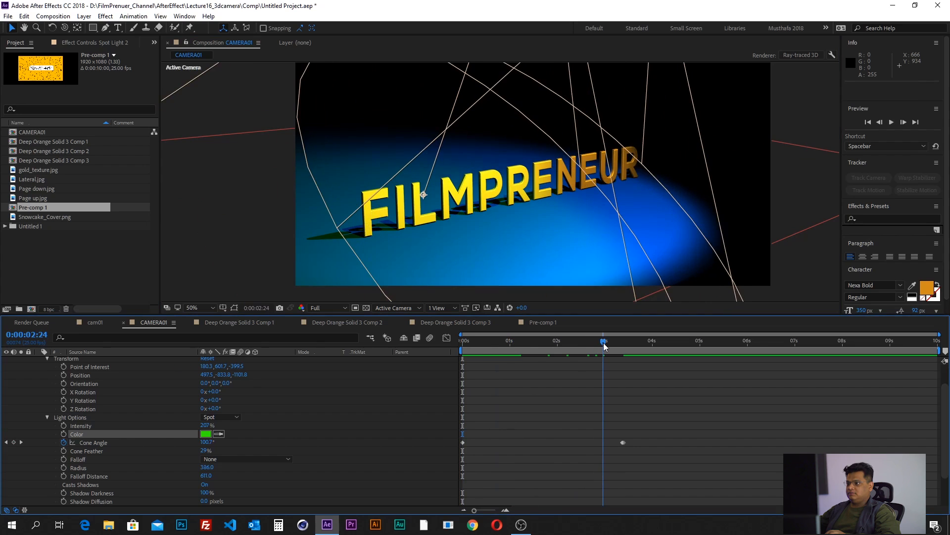
- Turn off Casts Shadows for Spot Light 2 while viewing the text's shadows close up
drag(441, 221, 530, 200)
scroll(438, 216, up, 1)
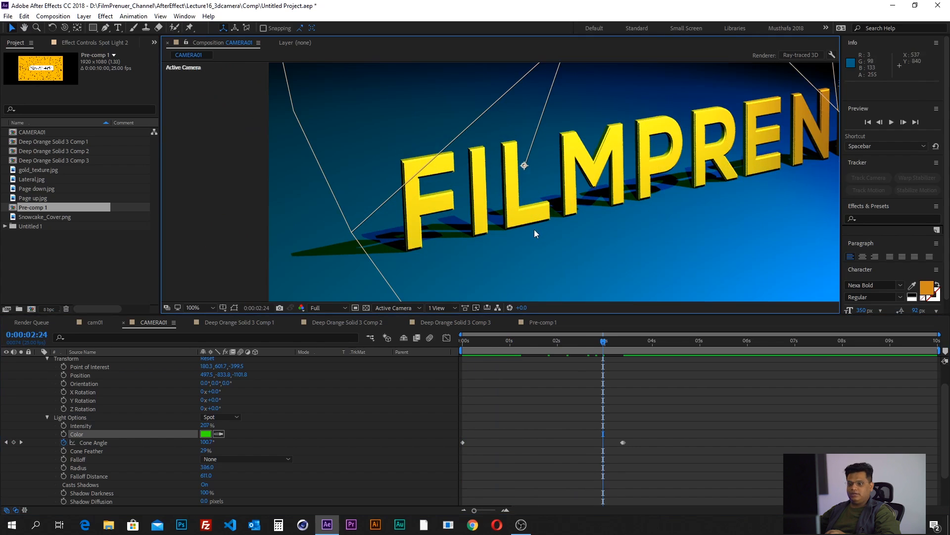
scroll(37, 397, up, 1)
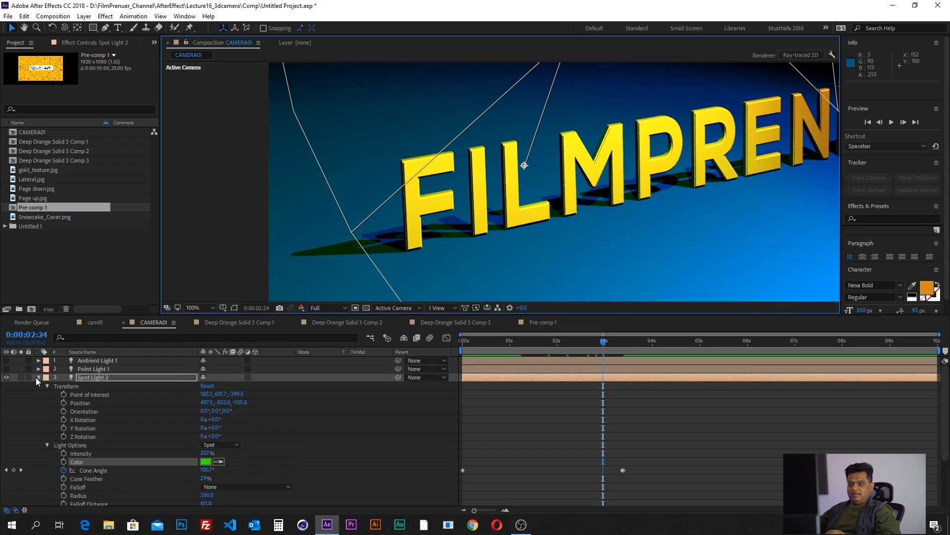
click(38, 377)
click(83, 385)
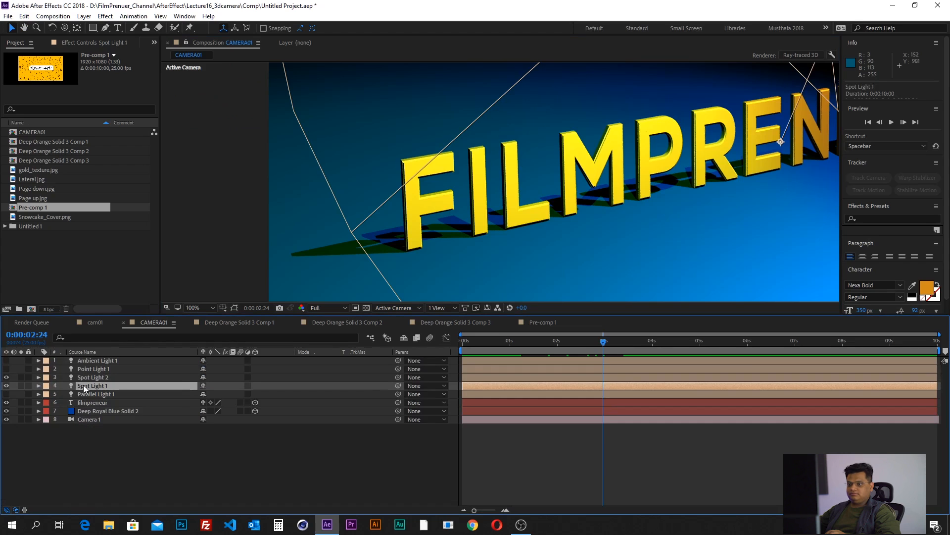
click(82, 379)
click(38, 377)
scroll(49, 409, down, 1)
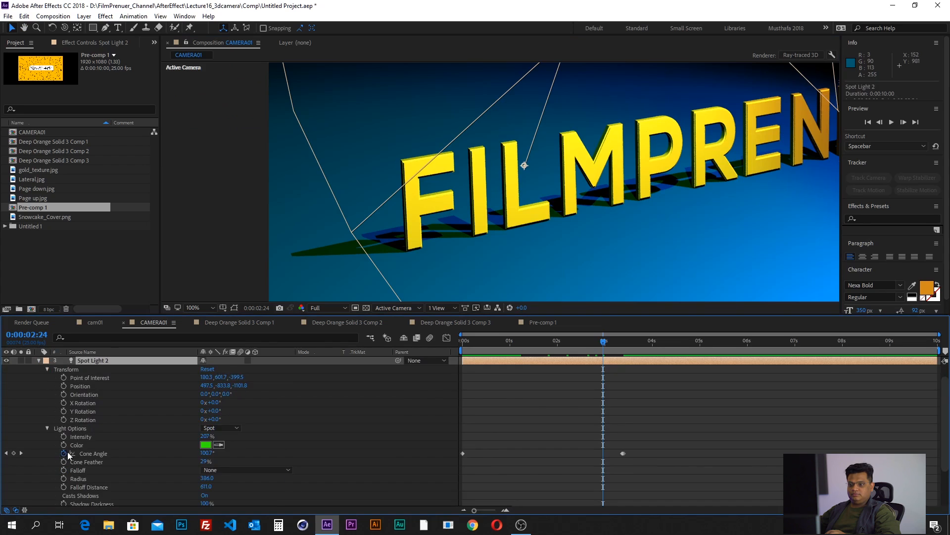
scroll(69, 456, down, 1)
click(82, 470)
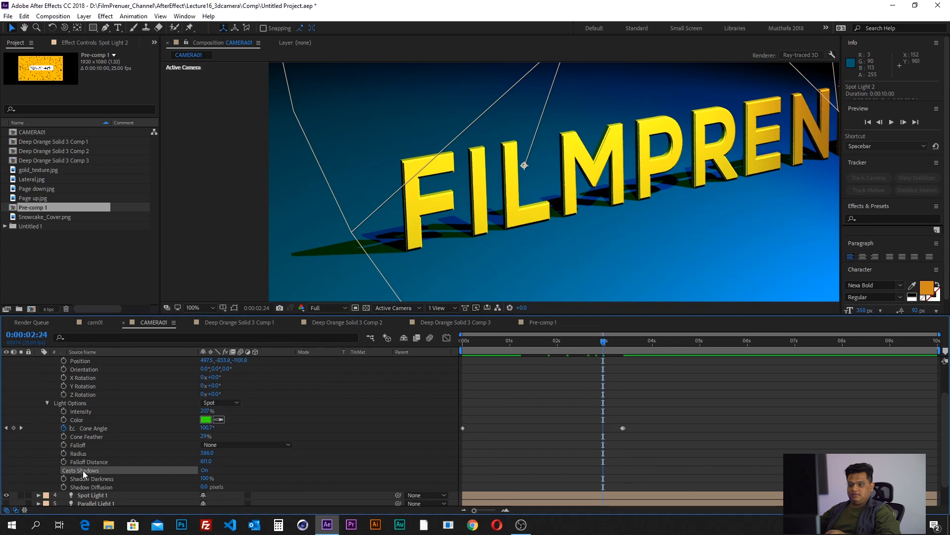
click(205, 470)
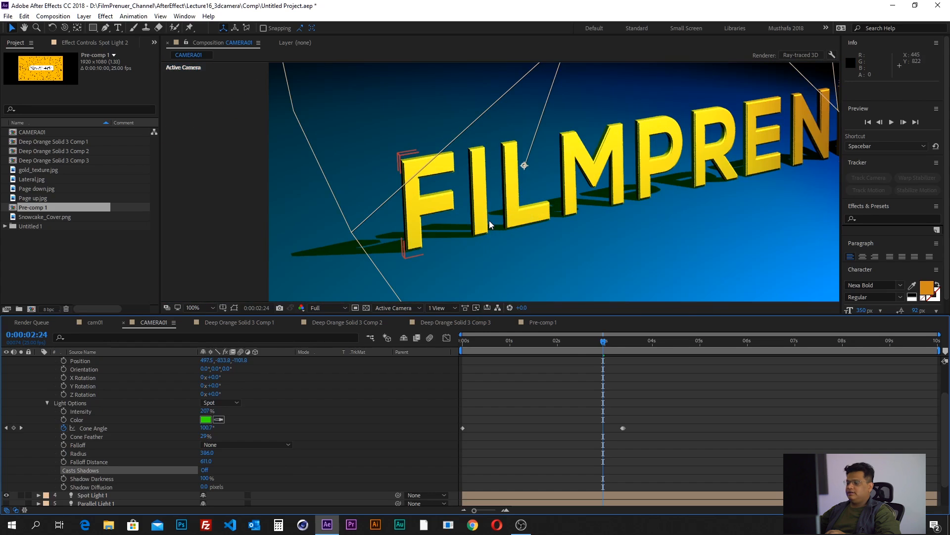
- Cycle the filmpreneur text's Casts Shadows material option through Only and Off, and back to On
scroll(70, 390, up, 2)
click(38, 377)
click(91, 402)
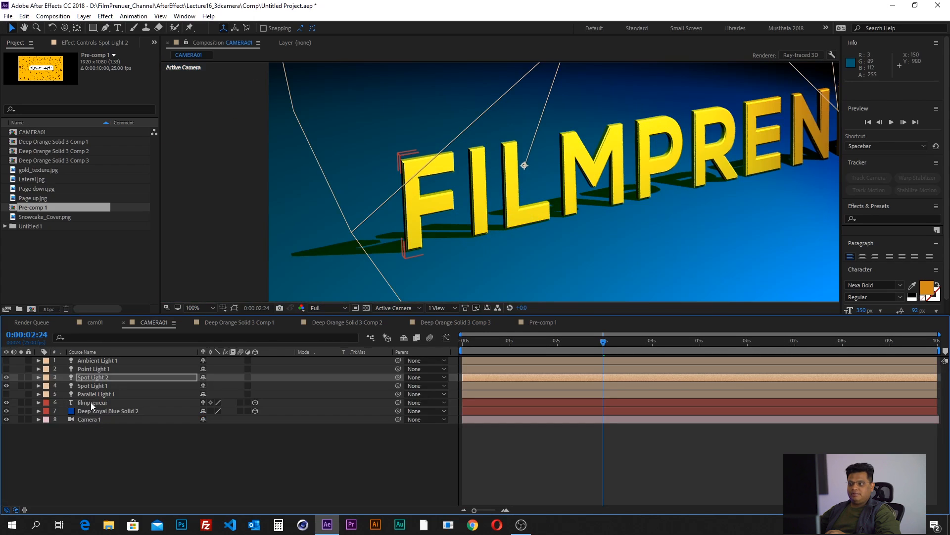
click(39, 402)
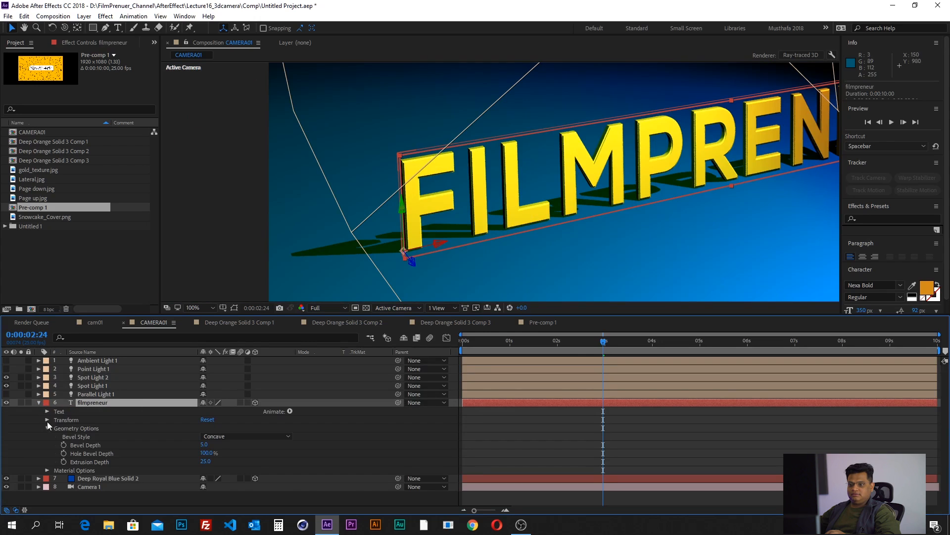
click(47, 470)
scroll(60, 437, down, 3)
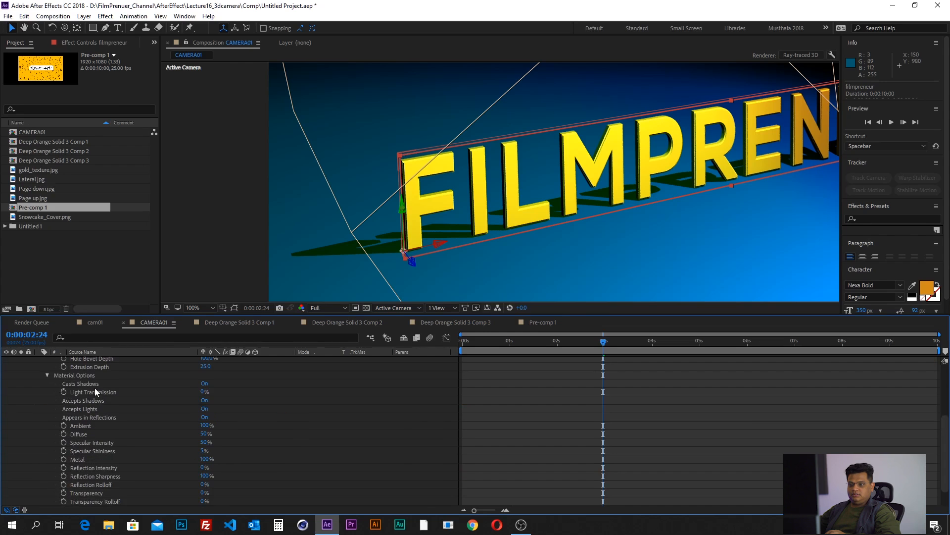
click(93, 384)
click(206, 383)
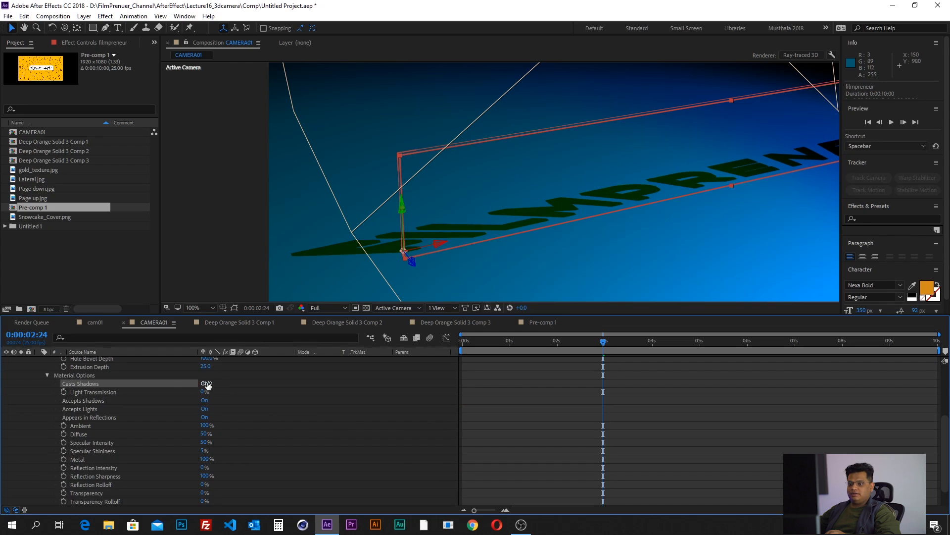
click(206, 383)
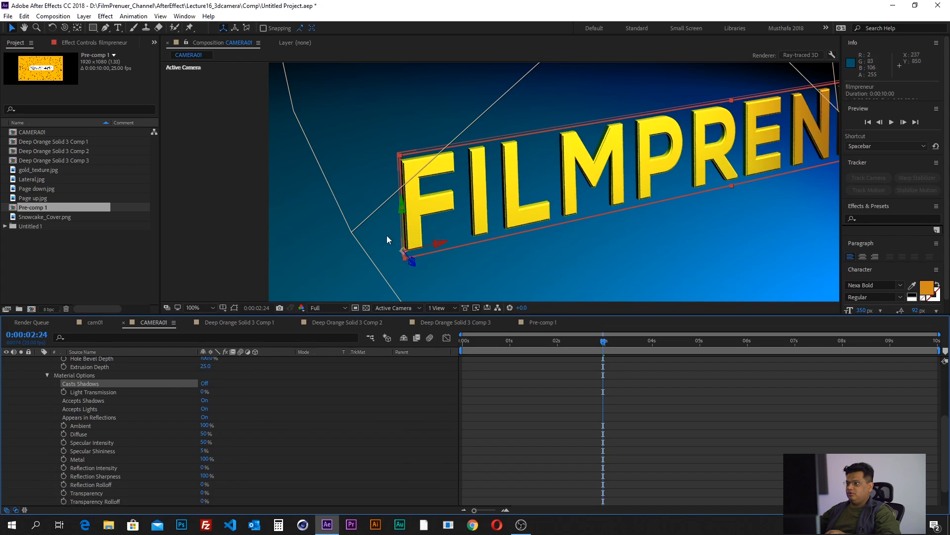
click(205, 384)
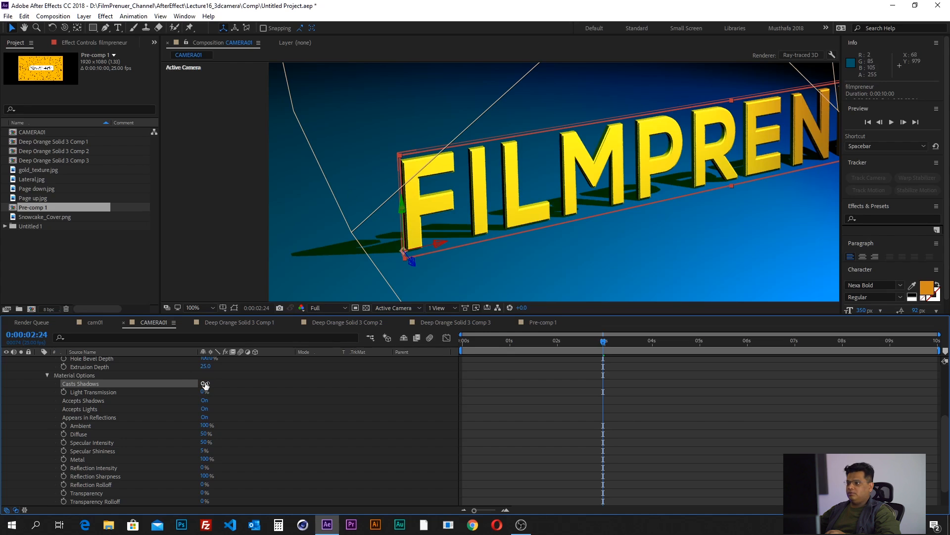
scroll(52, 397, up, 2)
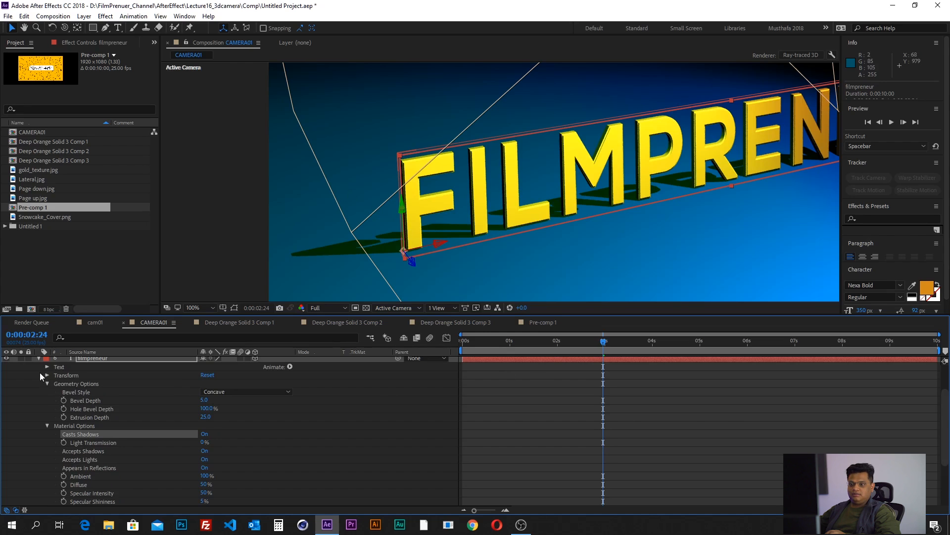
click(39, 358)
- Duplicate the filmpreneur text layer and move the copy behind the original, to about 22.5, 964.3, 980.8
click(100, 430)
click(97, 402)
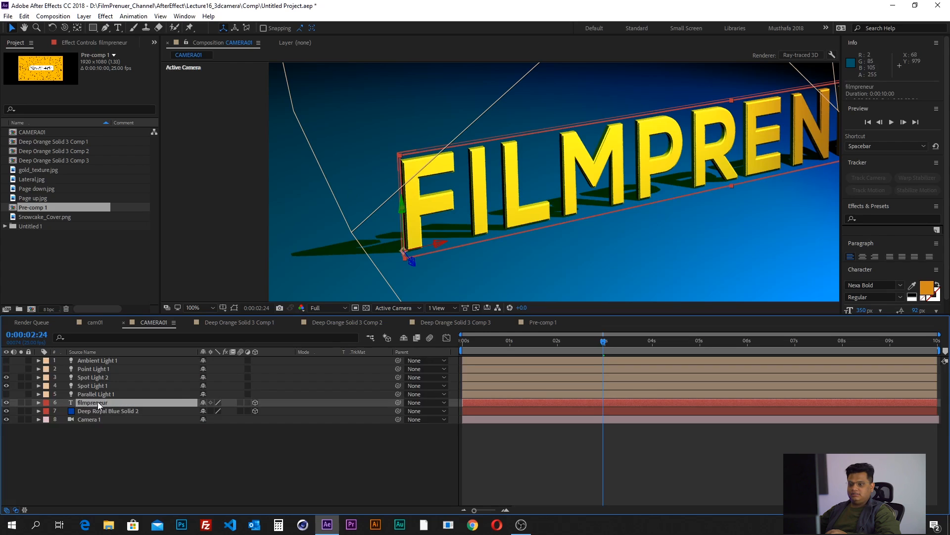
key(ctrl+d)
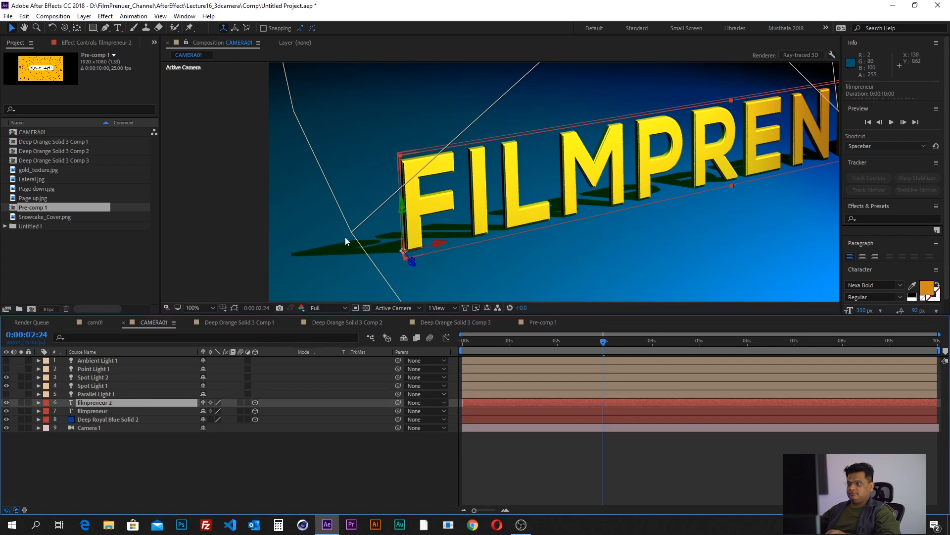
mouse_move(412, 264)
mouse_down()
mouse_move(403, 244)
mouse_move(226, 110)
mouse_move(316, 199)
mouse_up()
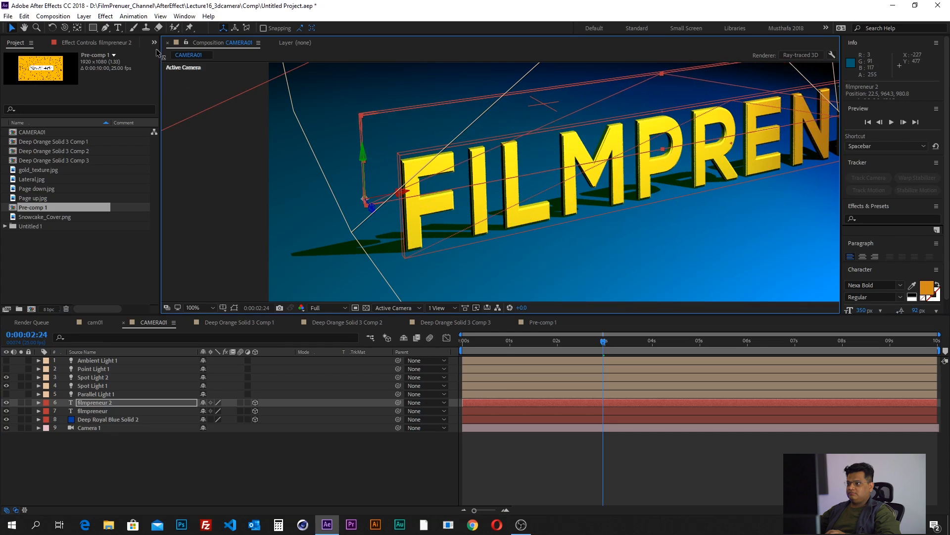
- Cycle the Accepts Shadows material option of filmpreneur 2 through Only and Off back to On, and turn its Casts Shadows off
click(38, 402)
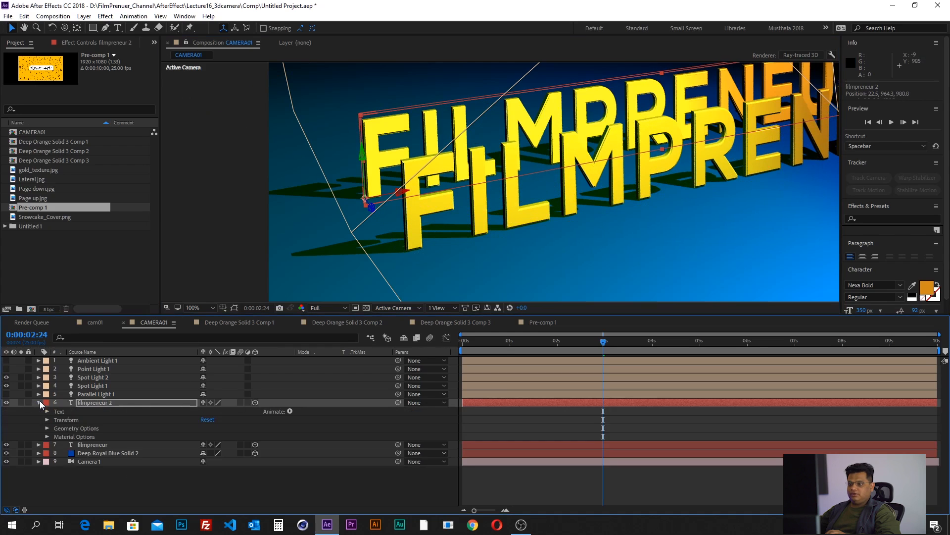
click(48, 436)
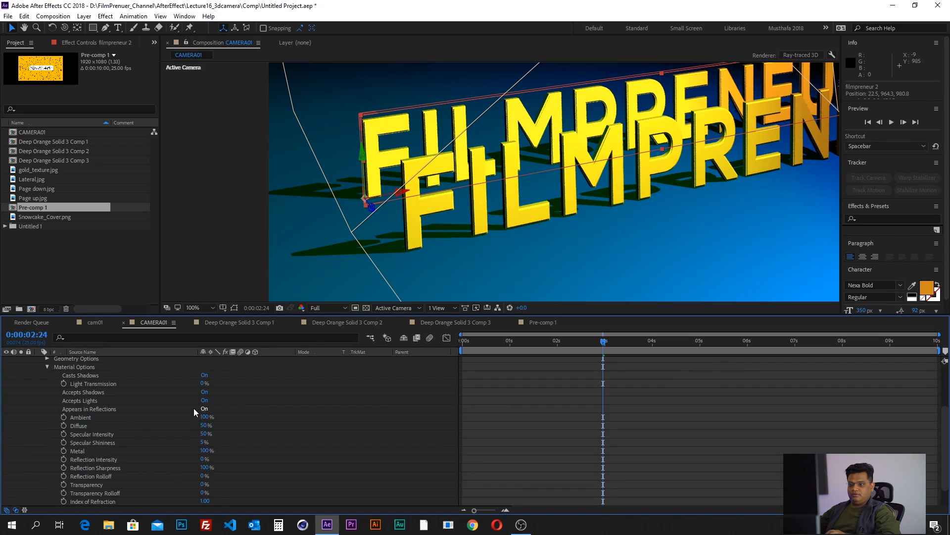
click(103, 392)
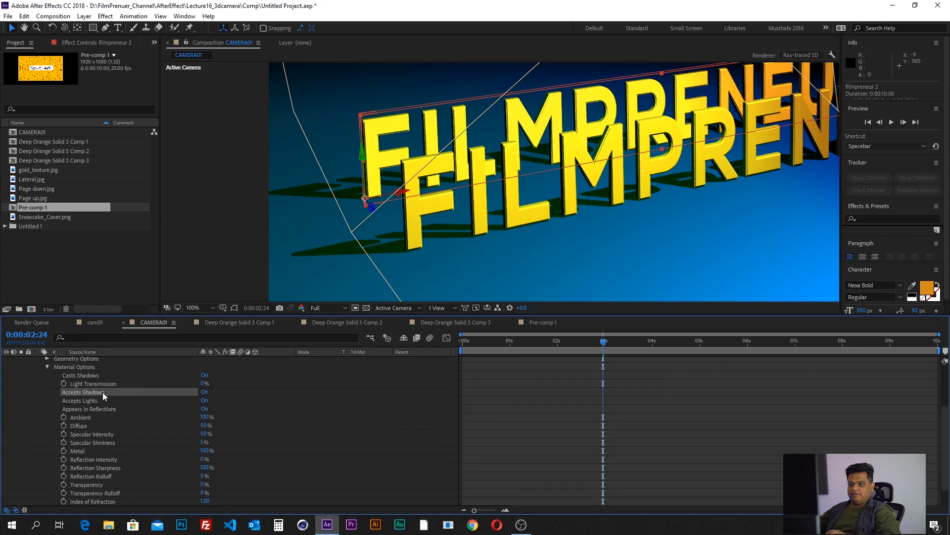
click(204, 392)
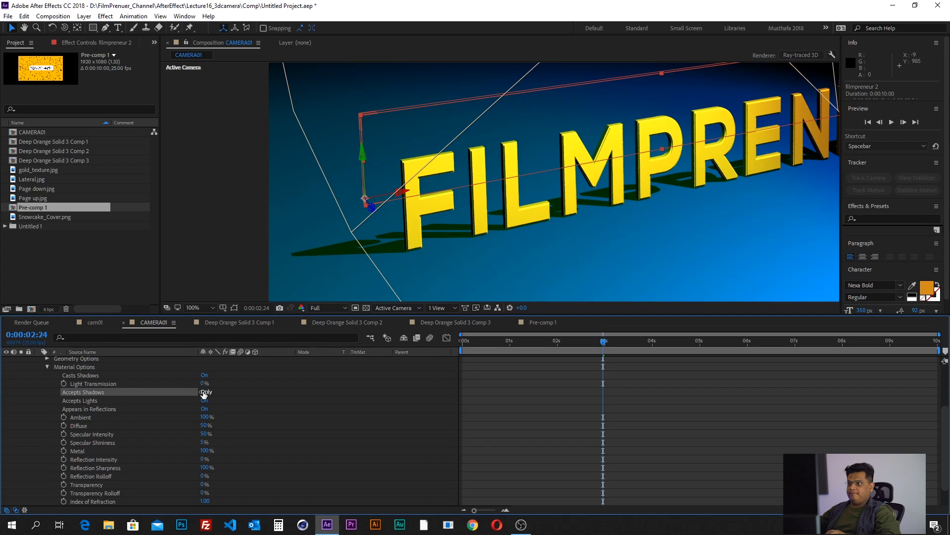
click(204, 392)
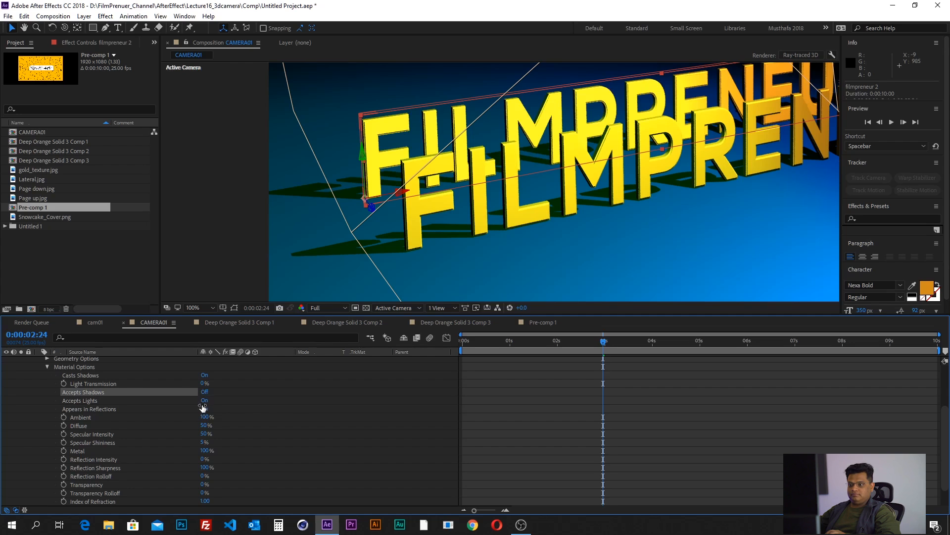
click(206, 375)
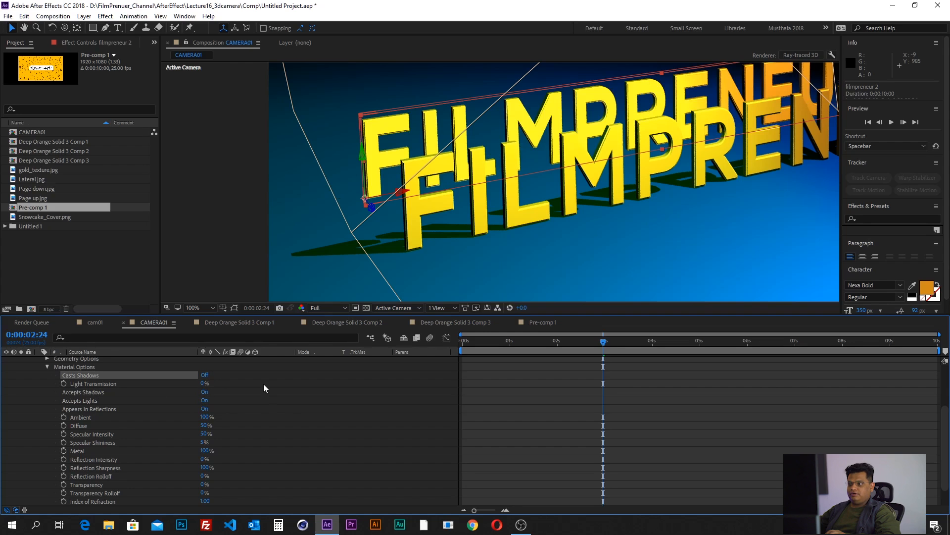
- Move the filmpreneur 2 text closer behind the original and sideways, to about -163.2, 964.3, 499.7
mouse_move(373, 209)
mouse_down()
mouse_move(491, 372)
mouse_move(473, 363)
mouse_up()
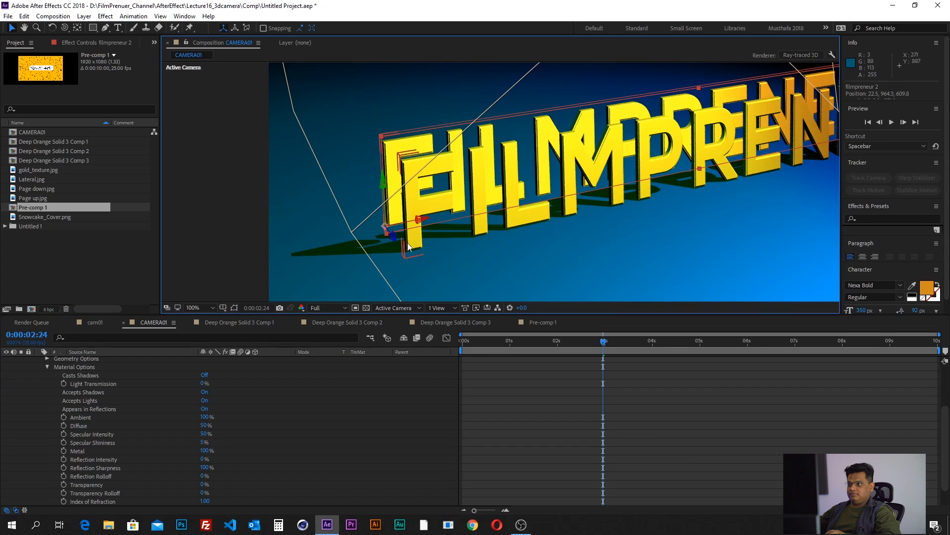
drag(394, 240, 414, 269)
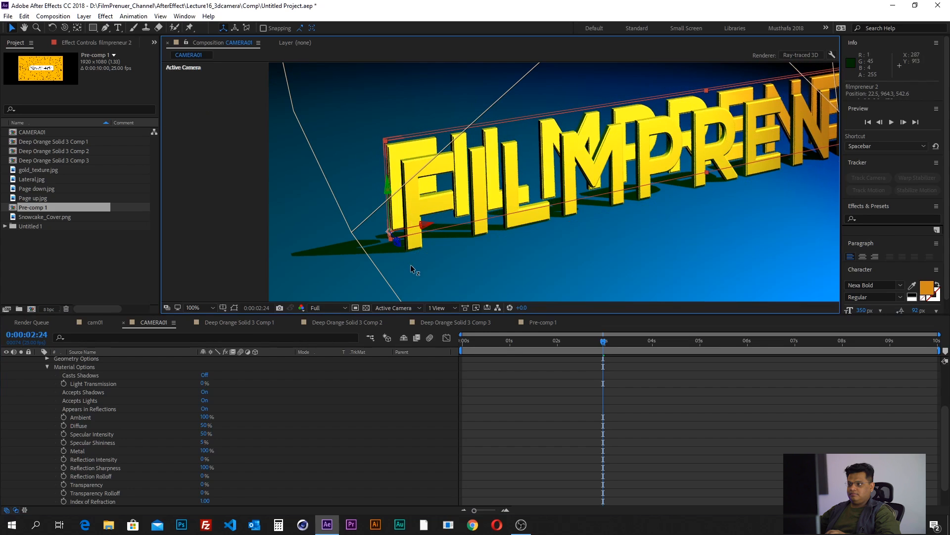
drag(427, 228, 349, 273)
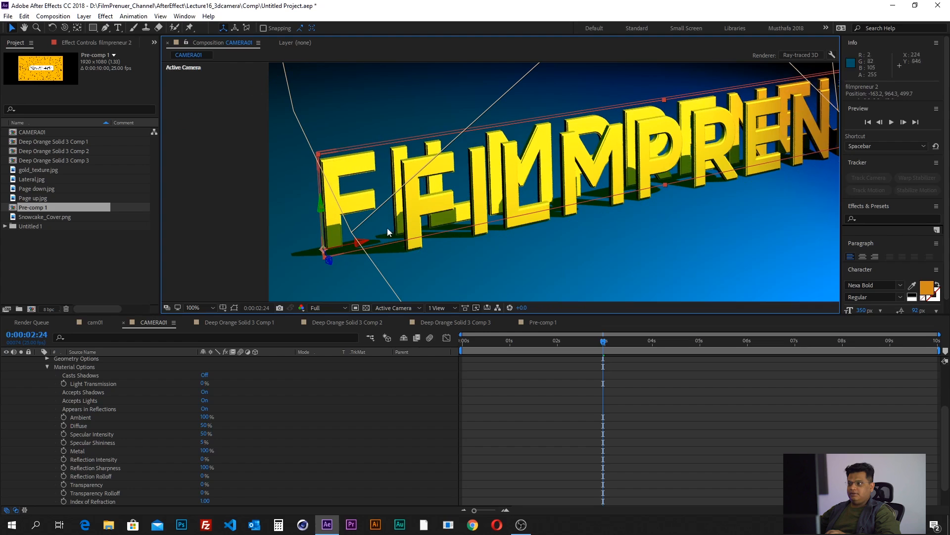
- Inspect the shadows falling on the filmpreneur 2 letters close up, and switch Accepts Shadows to Only and then to Off
scroll(408, 196, up, 3)
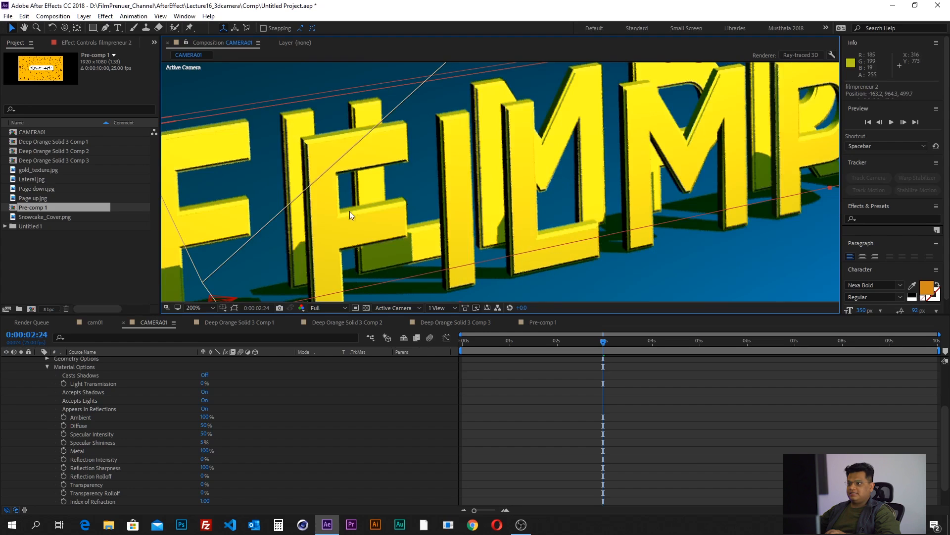
drag(346, 213, 380, 154)
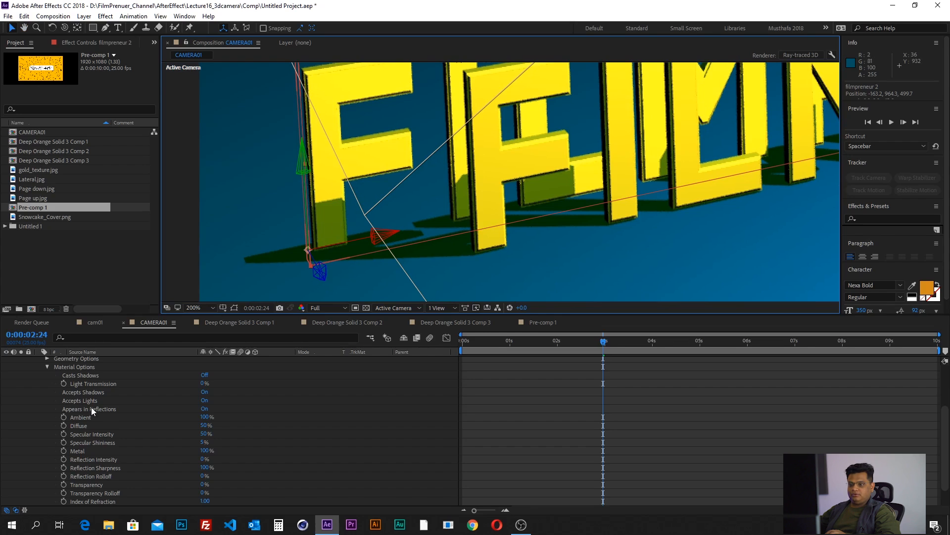
click(88, 394)
click(205, 392)
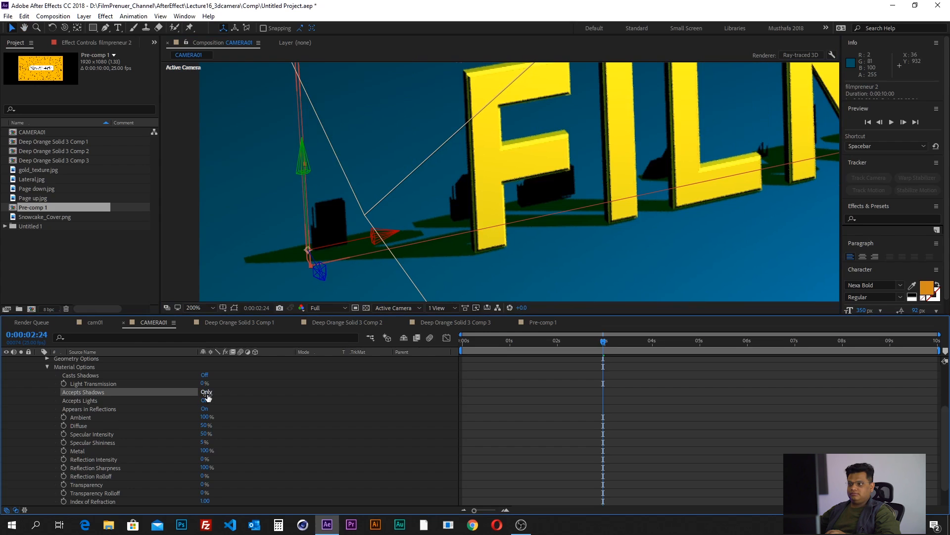
click(205, 392)
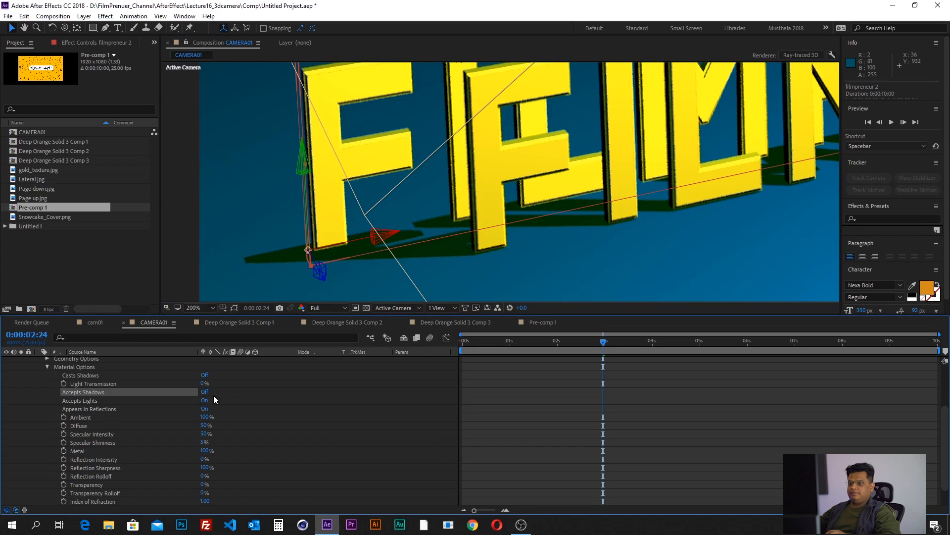
click(103, 384)
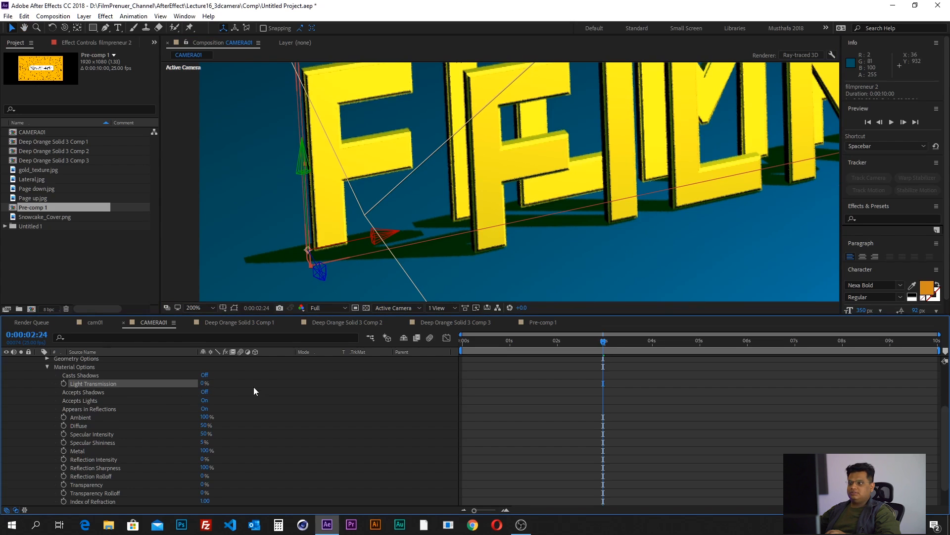
click(94, 416)
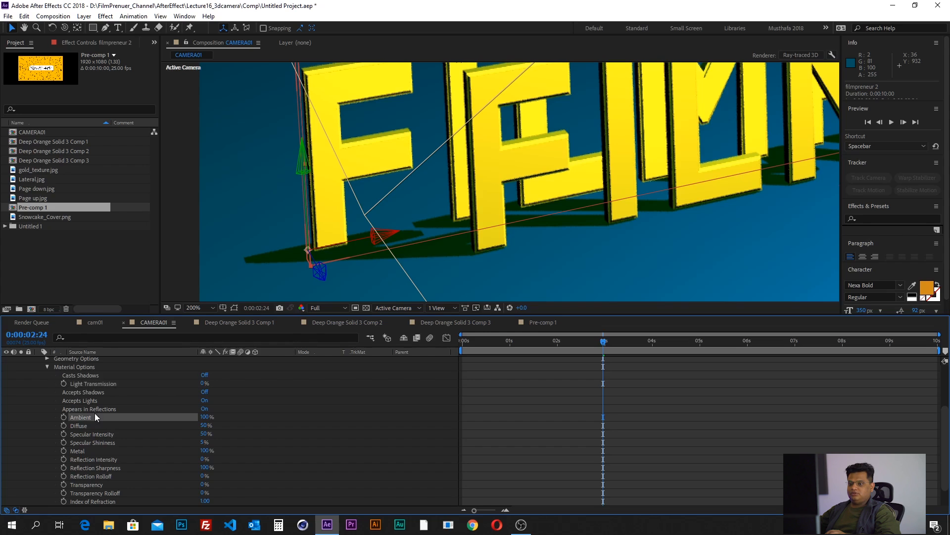
shift+click(99, 476)
click(289, 427)
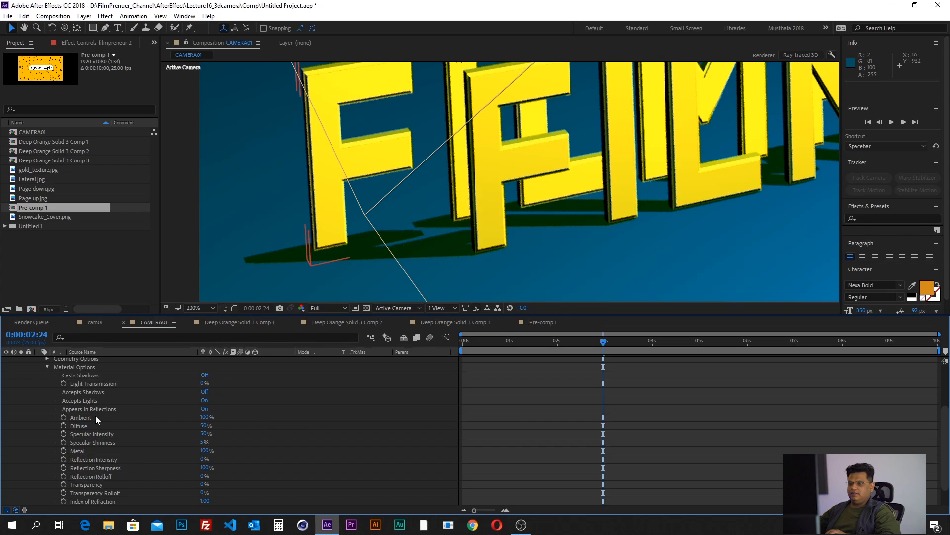
- Set the Ambient material option of filmpreneur 2 to 50% and its Diffuse to 20%
scroll(159, 407, down, 1)
click(205, 392)
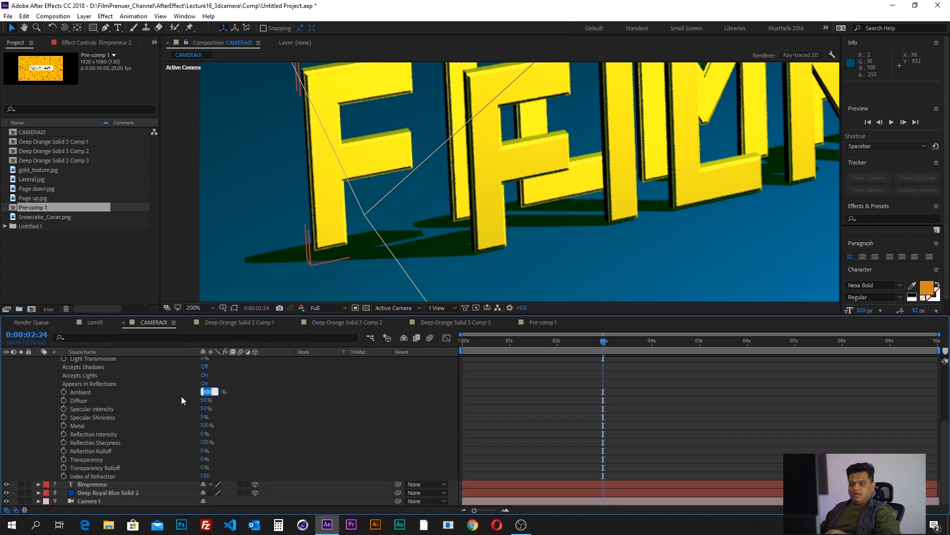
click(182, 395)
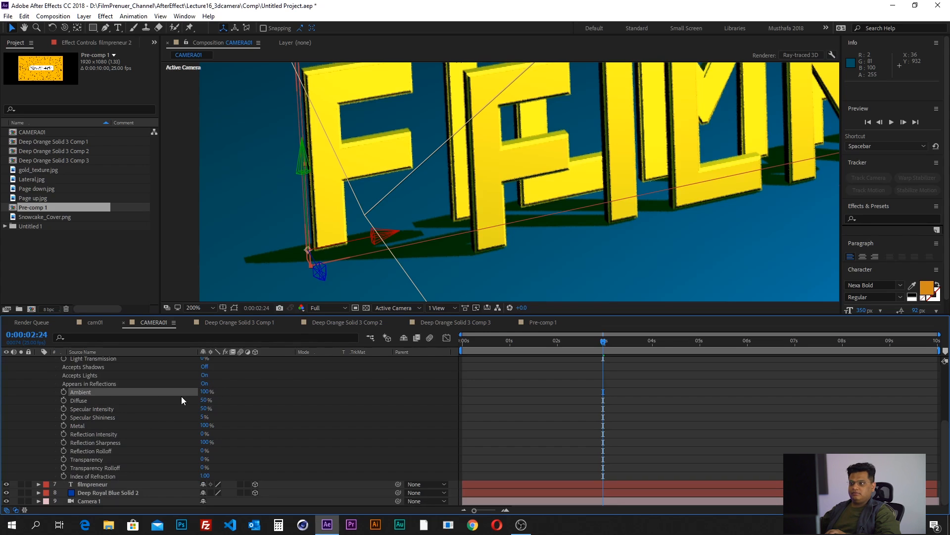
click(203, 393)
text(50)
key(Return)
click(200, 401)
text(20)
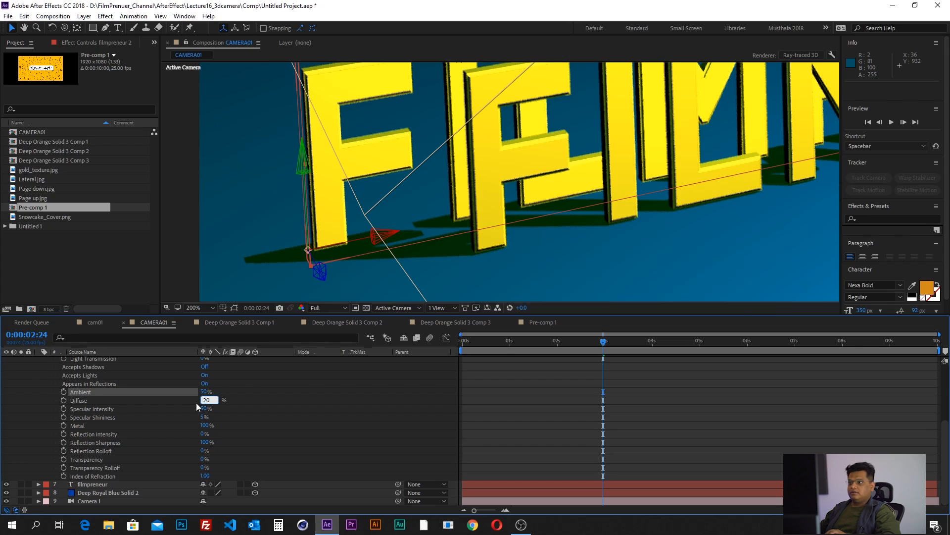
key(Return)
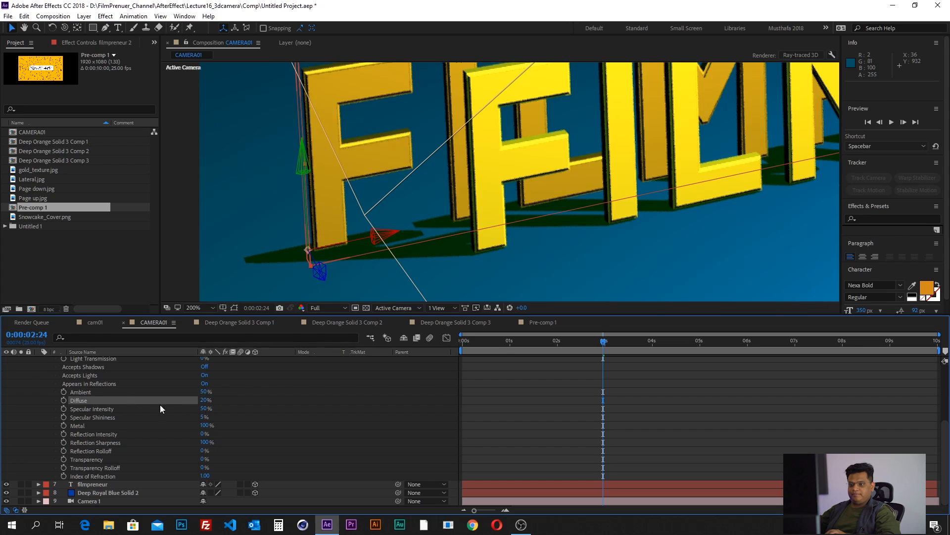
- Try Diffuse at 100% on filmpreneur 2, and set it to 10% to darken the rear text
drag(210, 400, 277, 399)
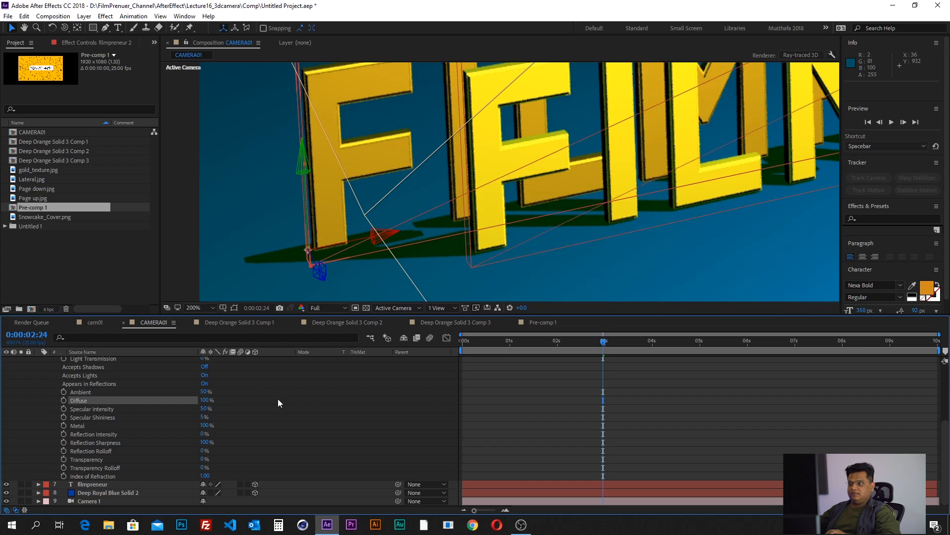
click(204, 401)
text(10)
key(Return)
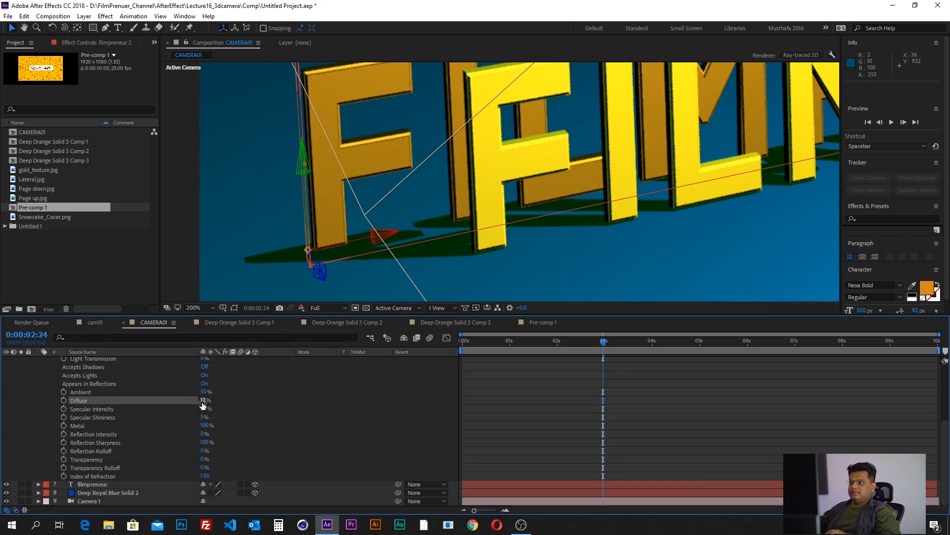
scroll(357, 182, down, 2)
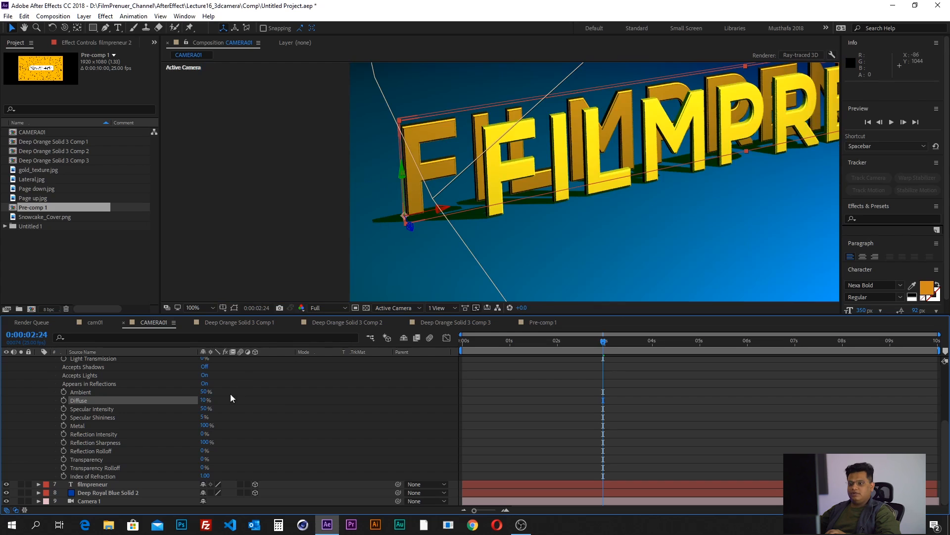
- Try the Metal option of filmpreneur 2 at 0% and 50% while viewing the letters close up, and return it to 100%
click(97, 417)
click(96, 434)
click(98, 451)
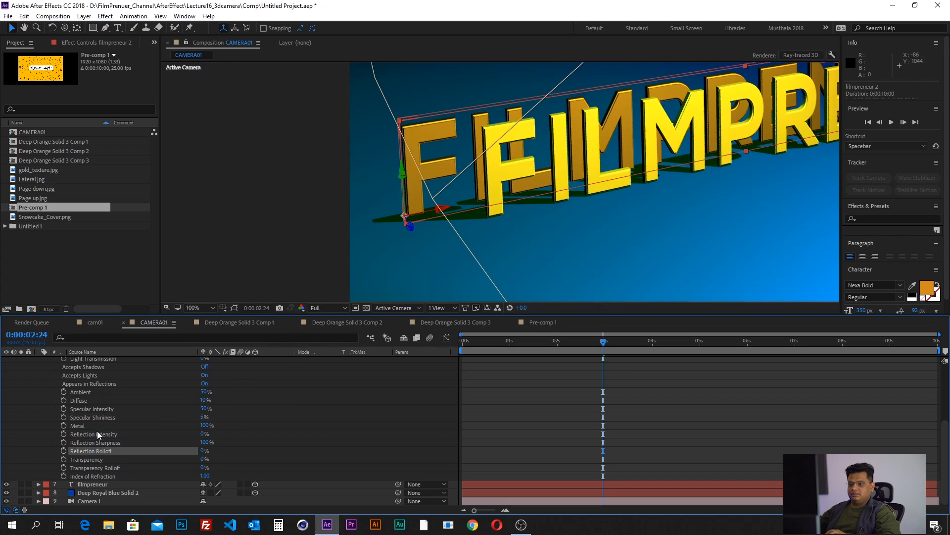
click(114, 427)
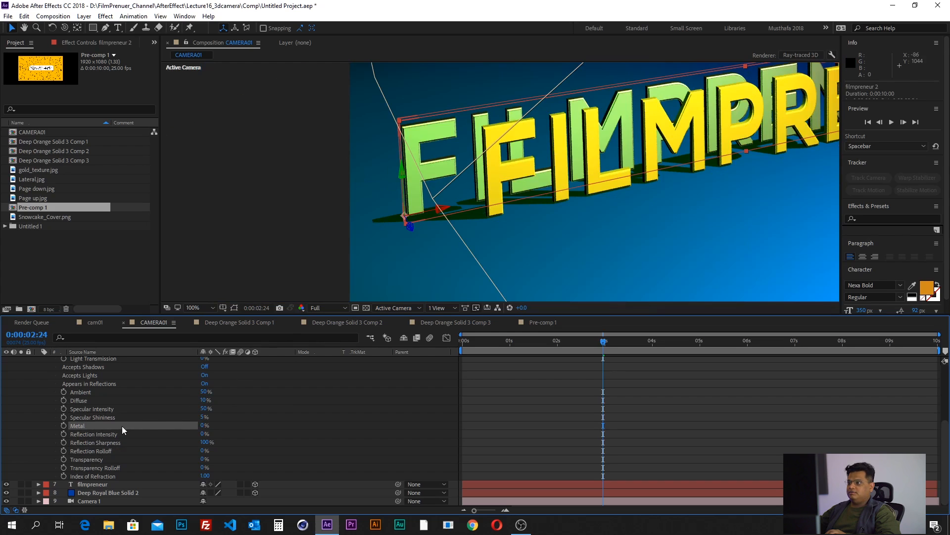
key(period)
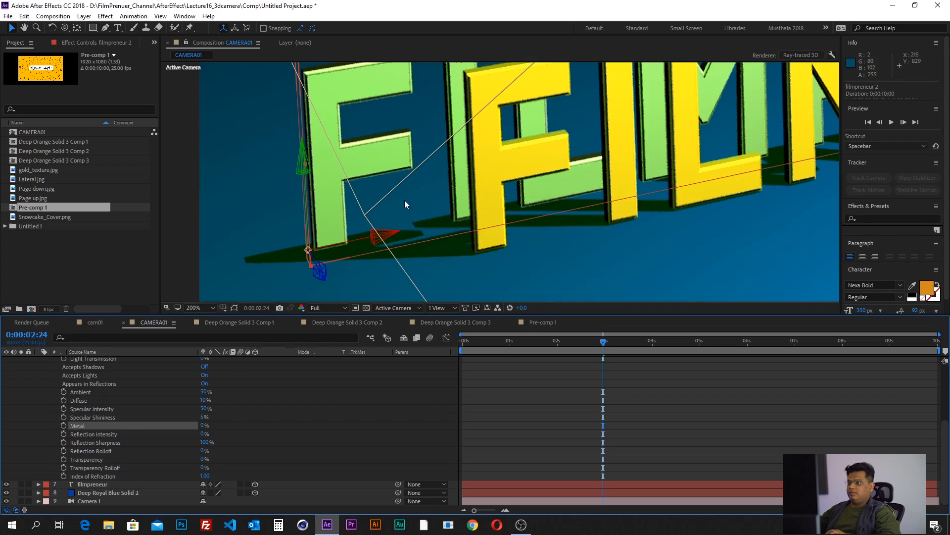
click(204, 427)
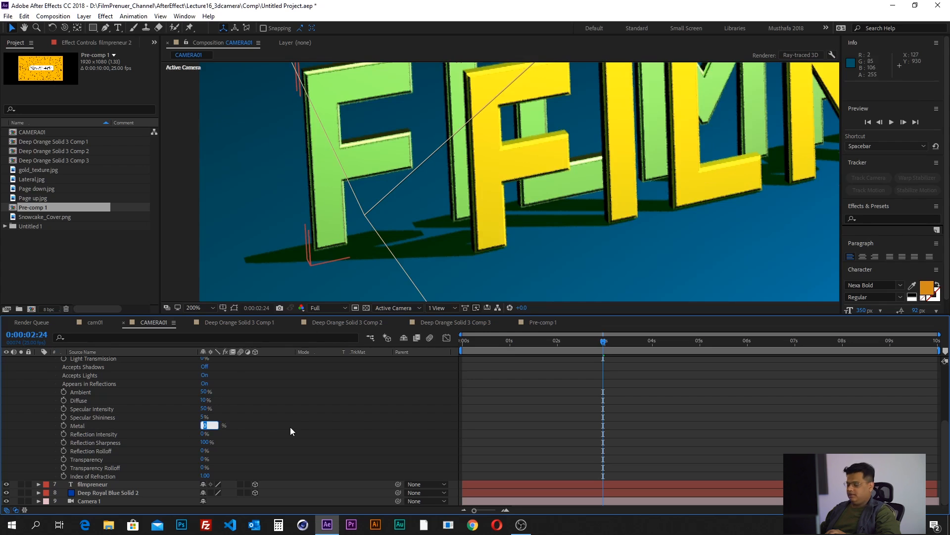
text(50)
key(Return)
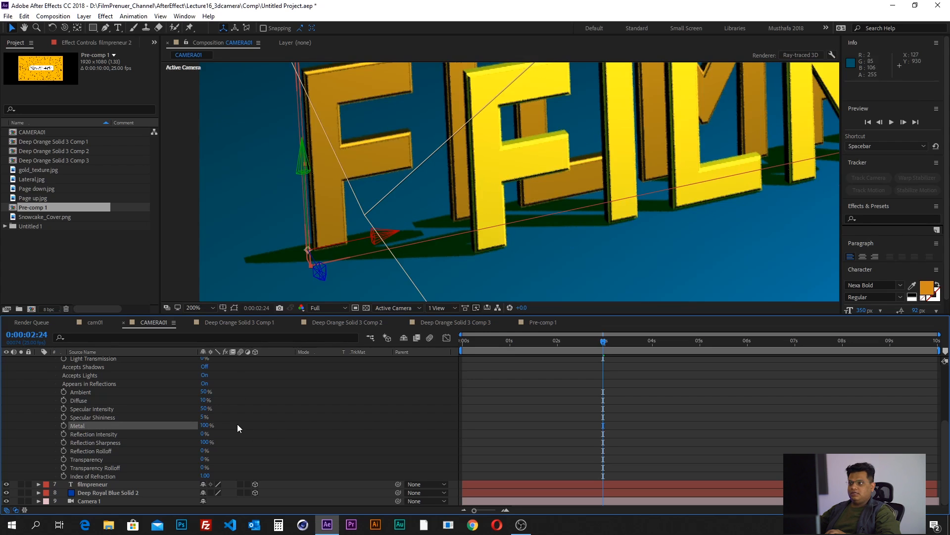
- Raise Reflection Intensity of filmpreneur 2 to 100% and inspect the reflections on its letters
click(85, 435)
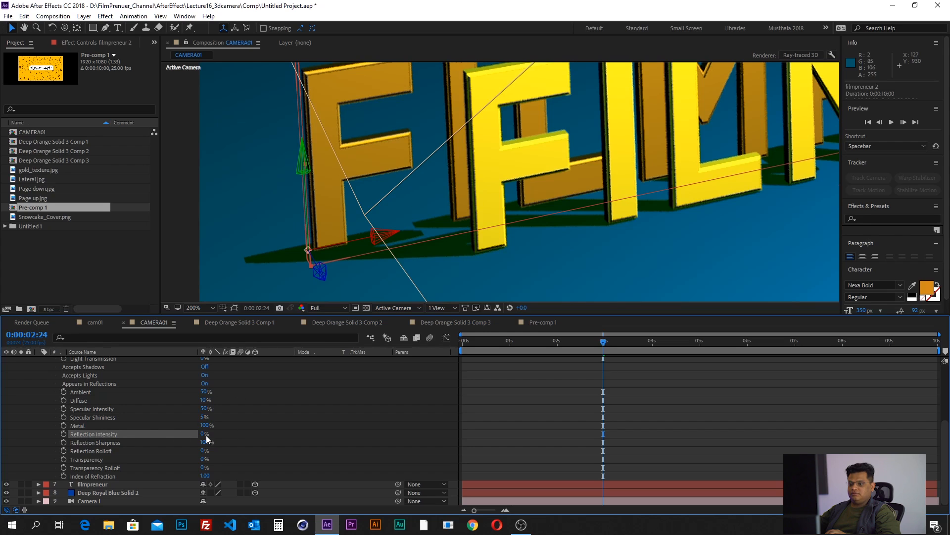
drag(204, 434, 265, 432)
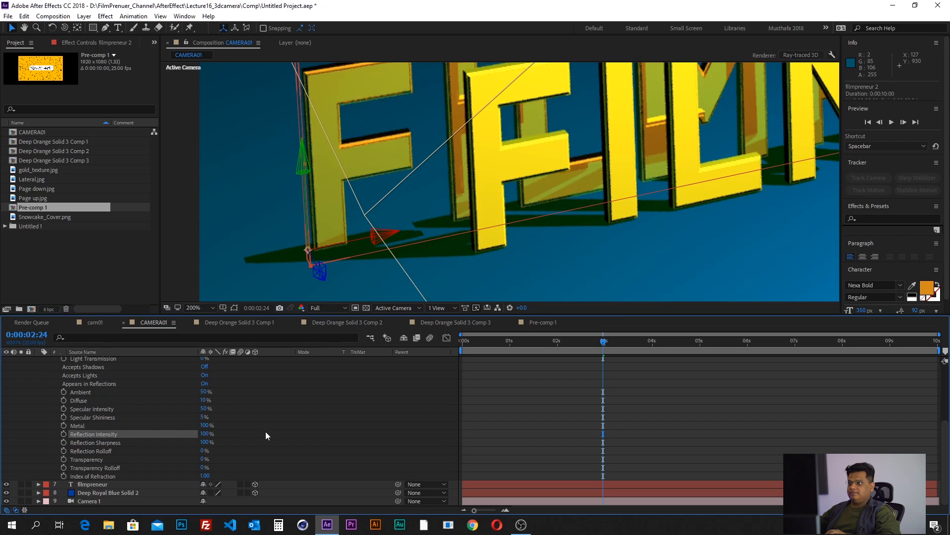
key(space)
drag(435, 137, 425, 195)
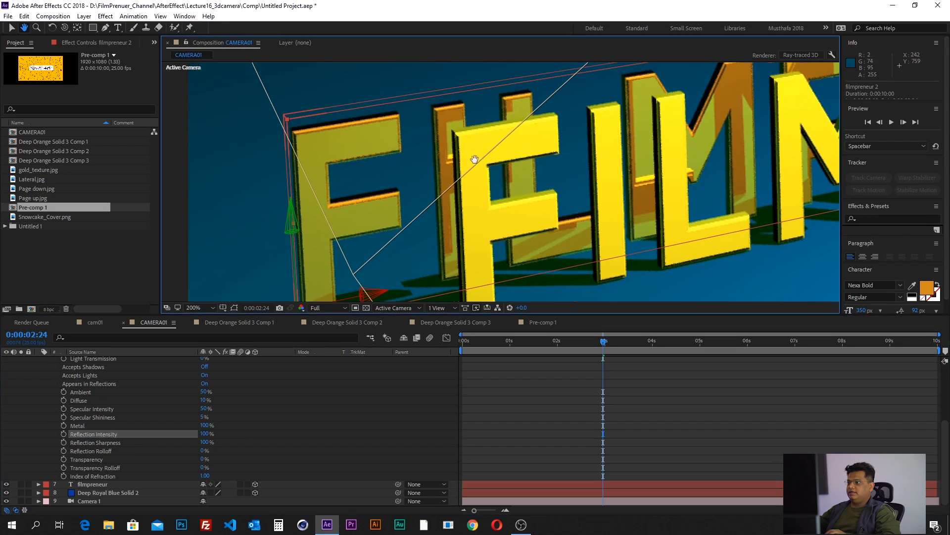
drag(478, 122, 481, 111)
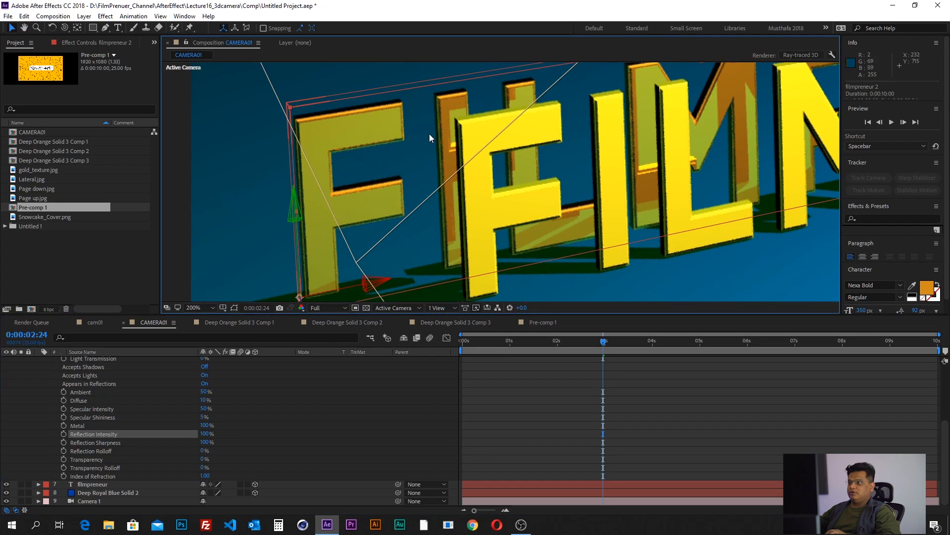
- Set Reflection Intensity of filmpreneur 2 to 50% and select its Reflection Sharpness property
click(208, 434)
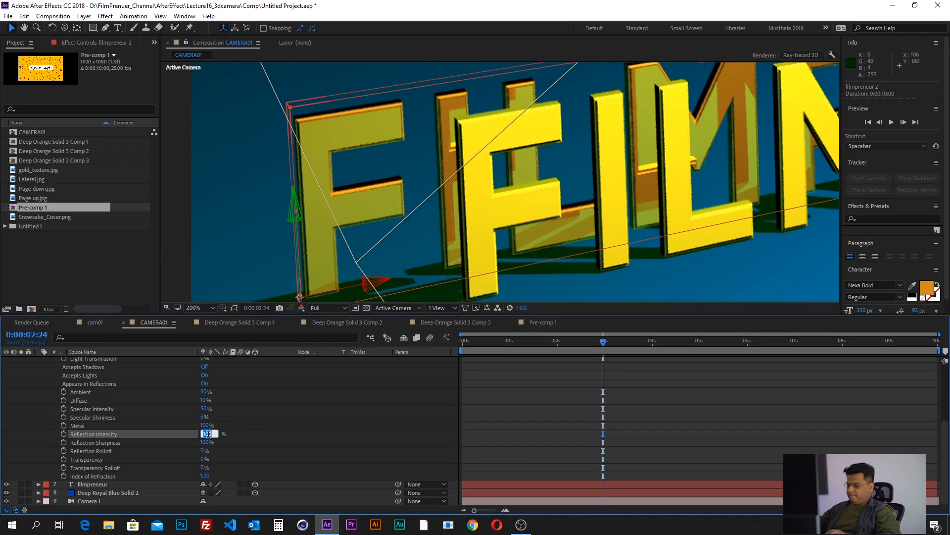
text(50)
key(Return)
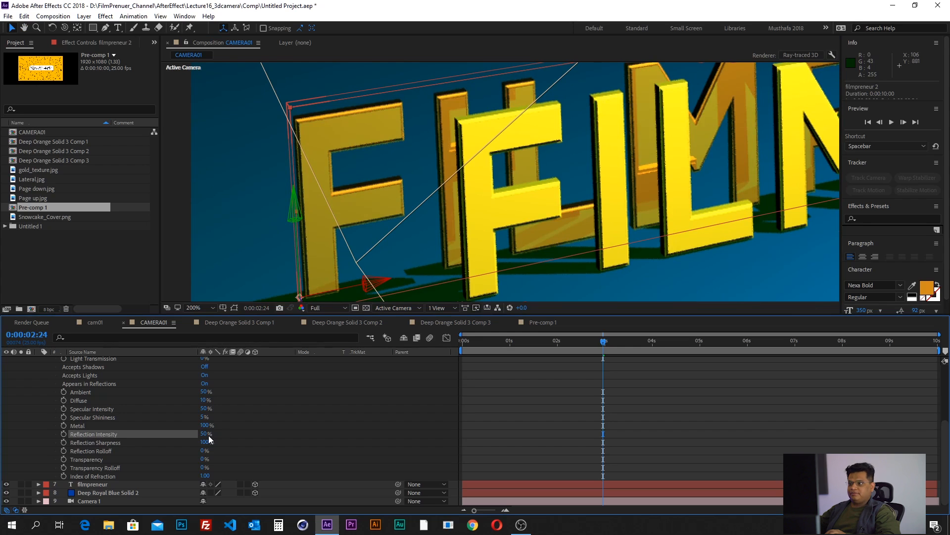
click(106, 443)
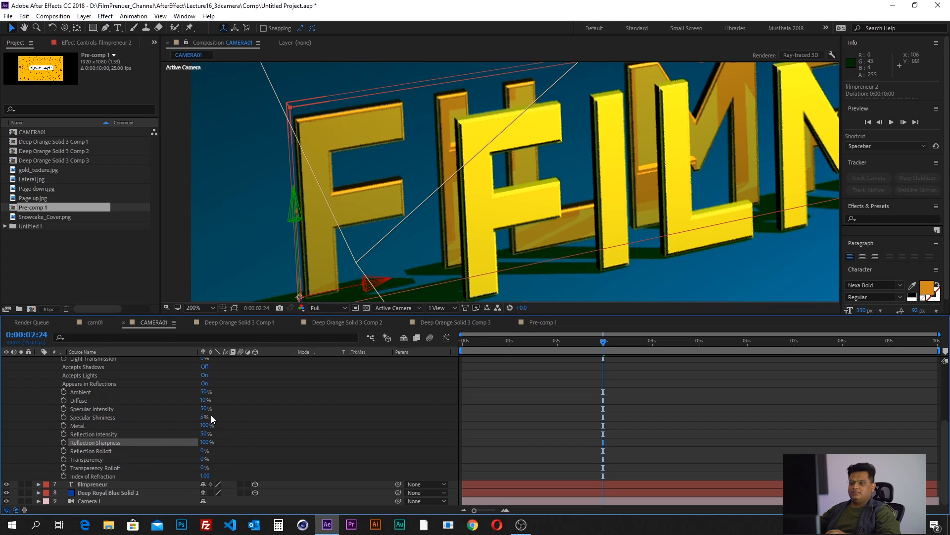
- Collapse the filmpreneur 2 layer's properties and delete the layer
scroll(63, 414, up, 3)
click(38, 382)
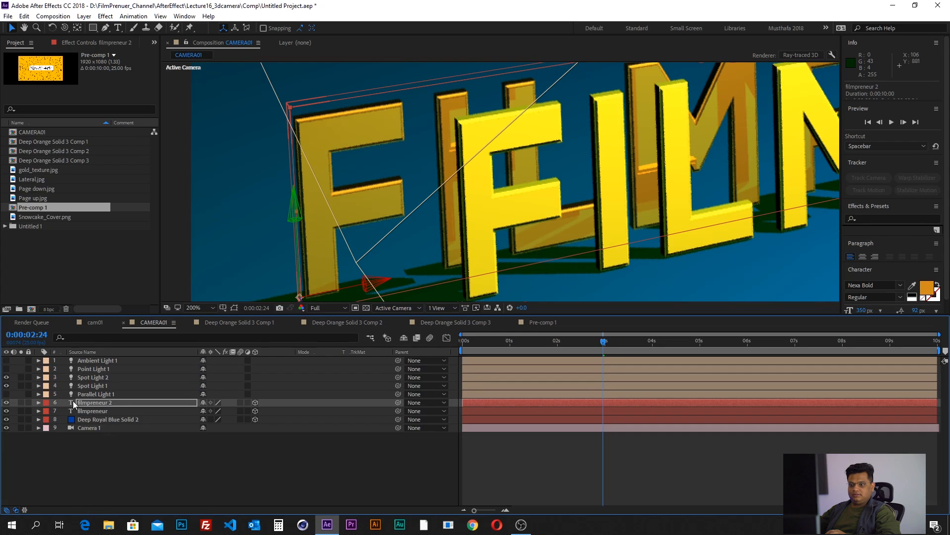
key(Delete)
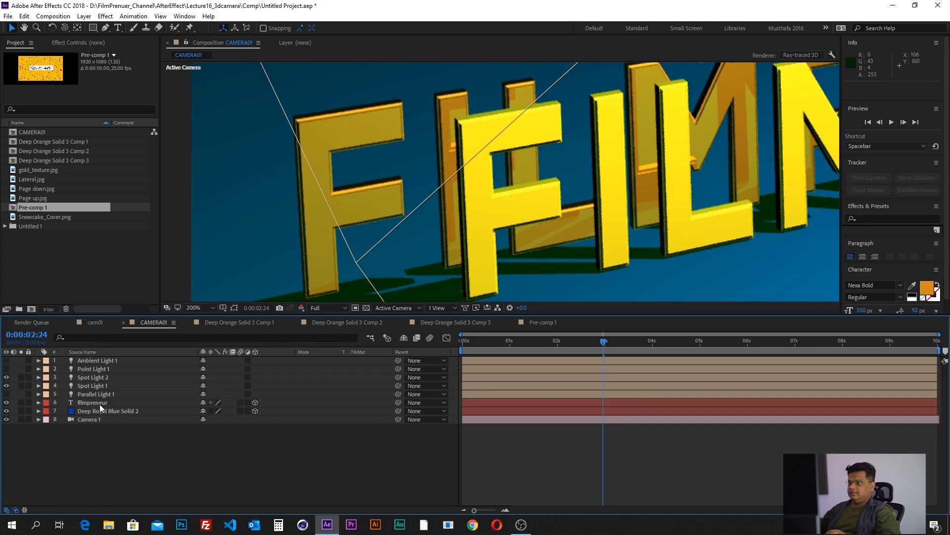
- Hide Spot Light 1 and Spot Light 2, and make Point Light 1 visible so it alone lights the scene
scroll(498, 171, down, 4)
drag(614, 192, 489, 246)
click(7, 386)
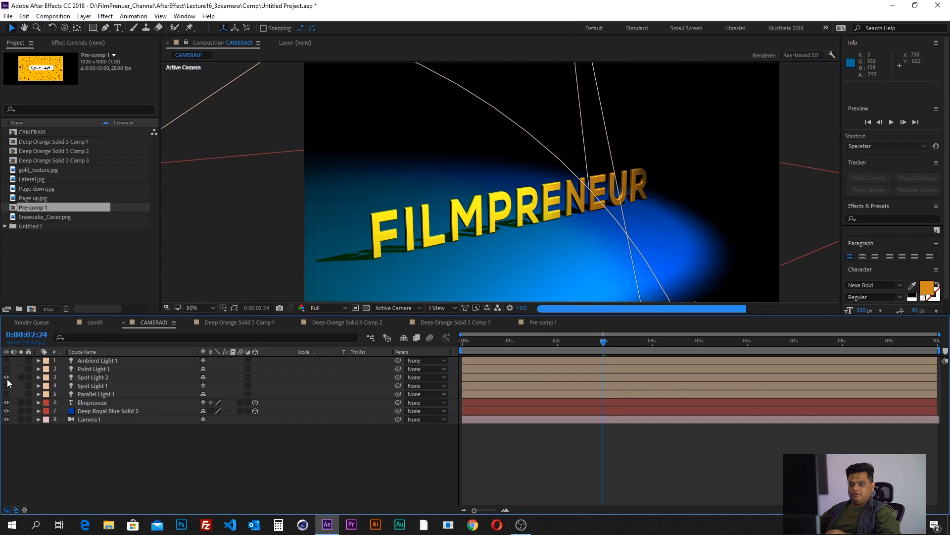
click(6, 378)
click(86, 371)
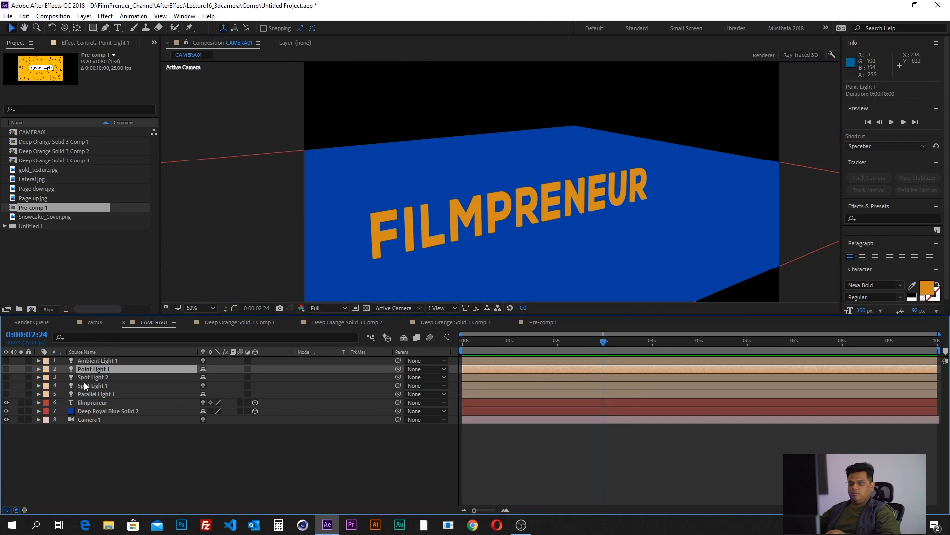
click(6, 369)
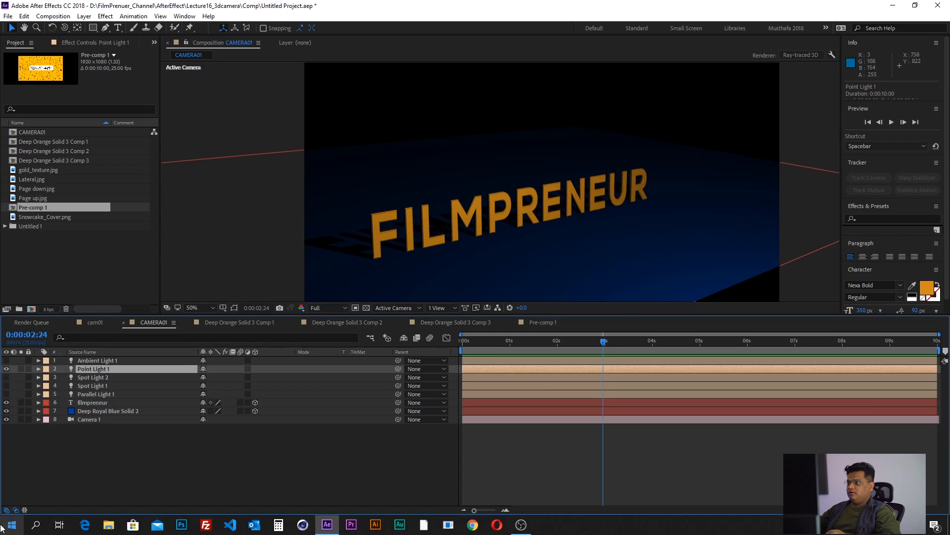
- Add a new light of type Point with 100% intensity, white color and Casts Shadows off
scroll(402, 227, down, 2)
drag(625, 174, 587, 201)
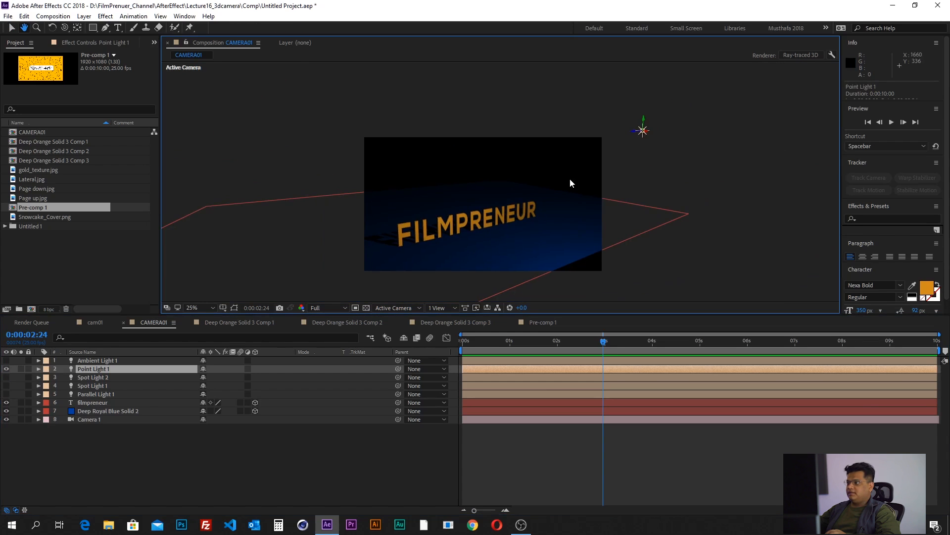
scroll(608, 170, up, 2)
scroll(558, 191, down, 2)
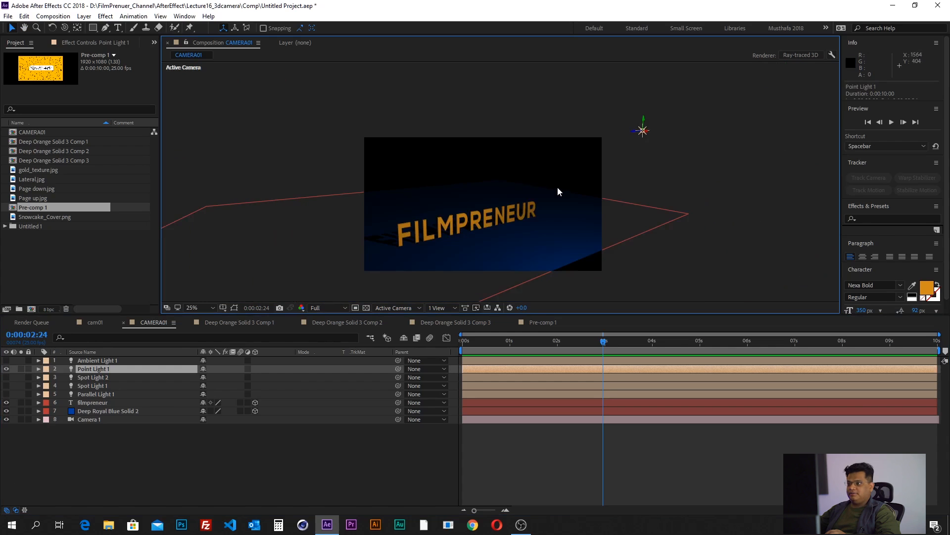
click(84, 16)
mouse_move(90, 31)
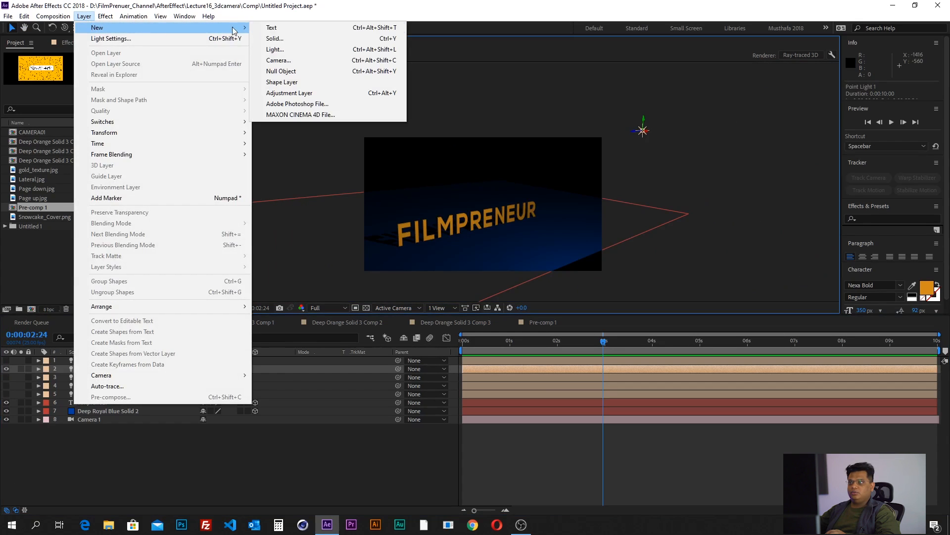
click(320, 52)
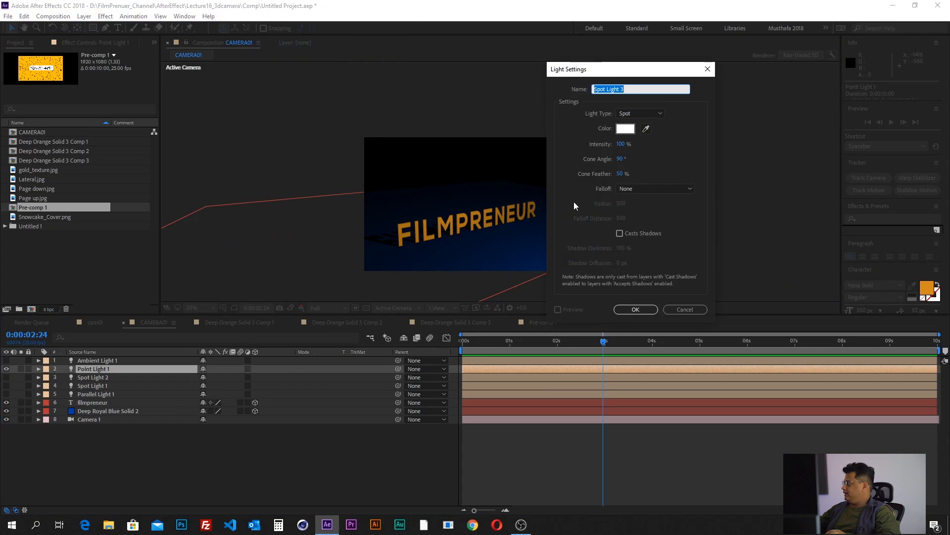
click(640, 113)
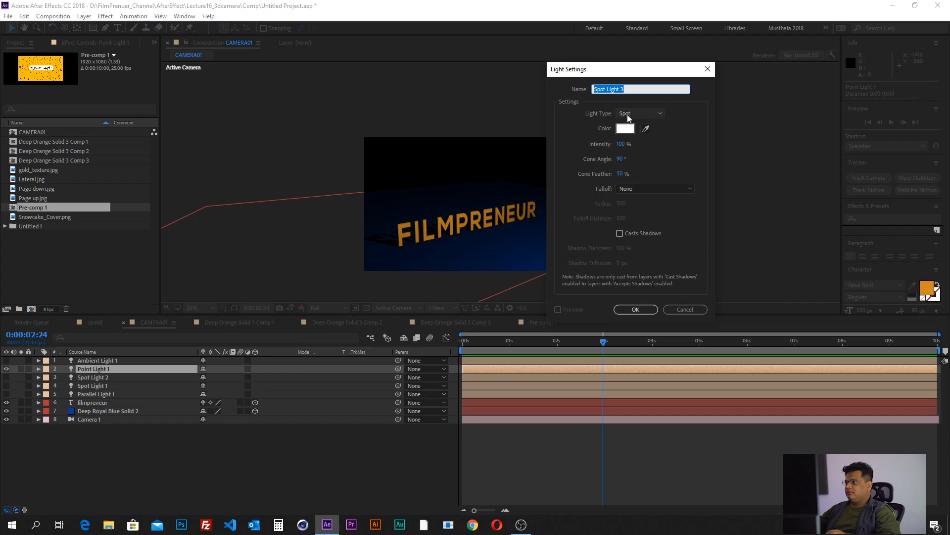
click(643, 146)
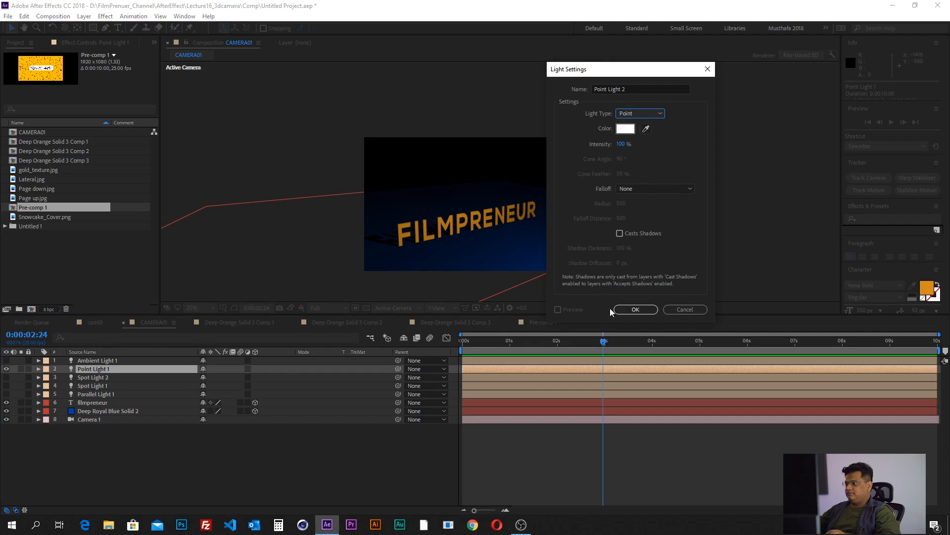
click(638, 310)
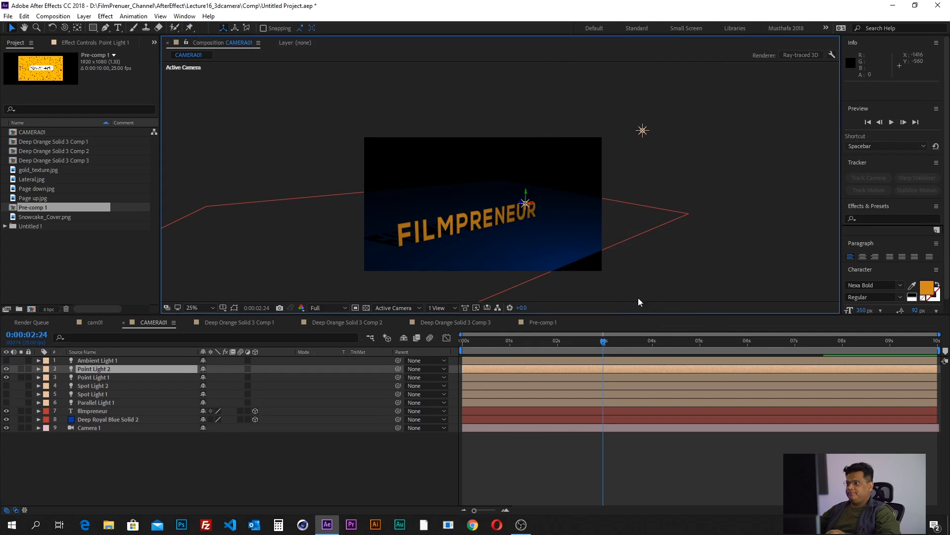
- Hide Point Light 1 and move Point Light 2 above the text to about Y 78 and Z -1375
click(7, 378)
click(88, 377)
click(88, 368)
scroll(459, 230, up, 2)
drag(574, 234, 649, 127)
key(v)
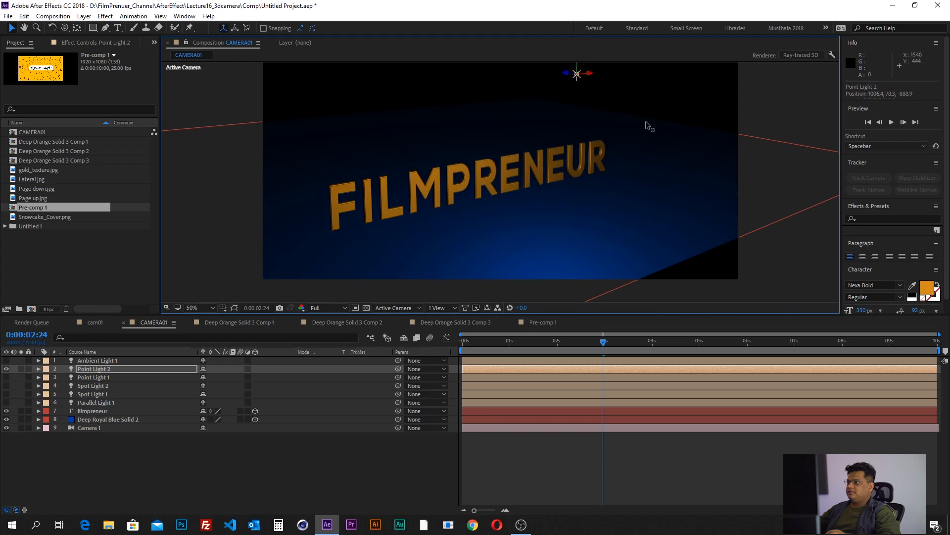
drag(569, 73, 683, 129)
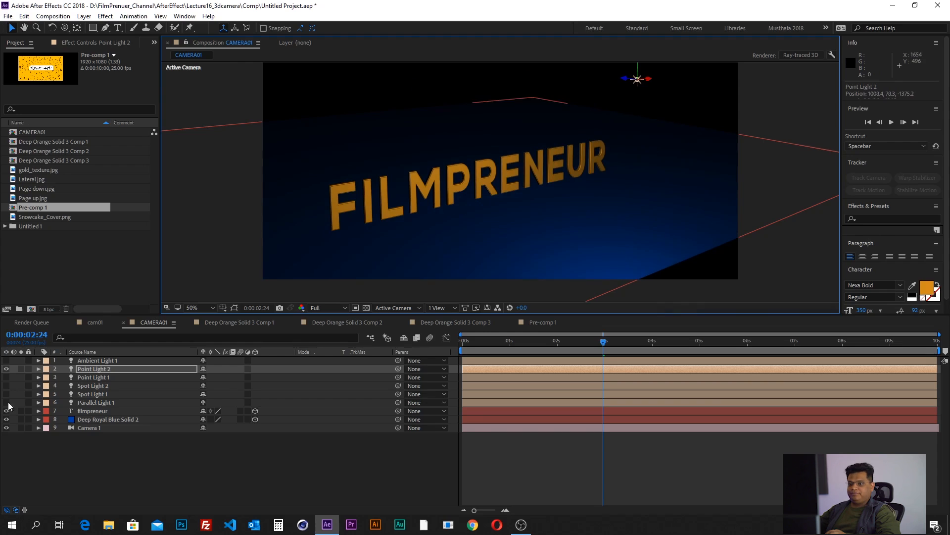
- Turn on Casts Shadows for Point Light 2 and move the light along Z to about -176
click(37, 369)
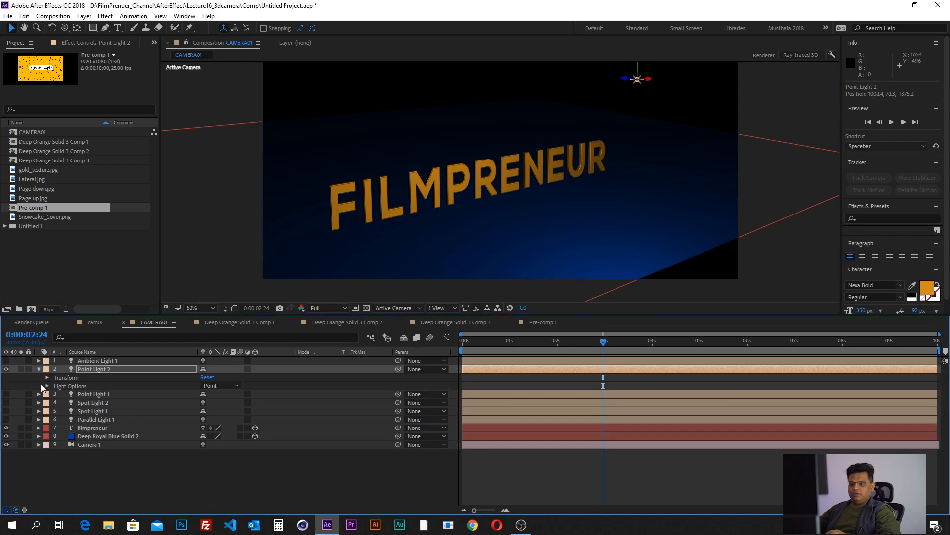
click(47, 386)
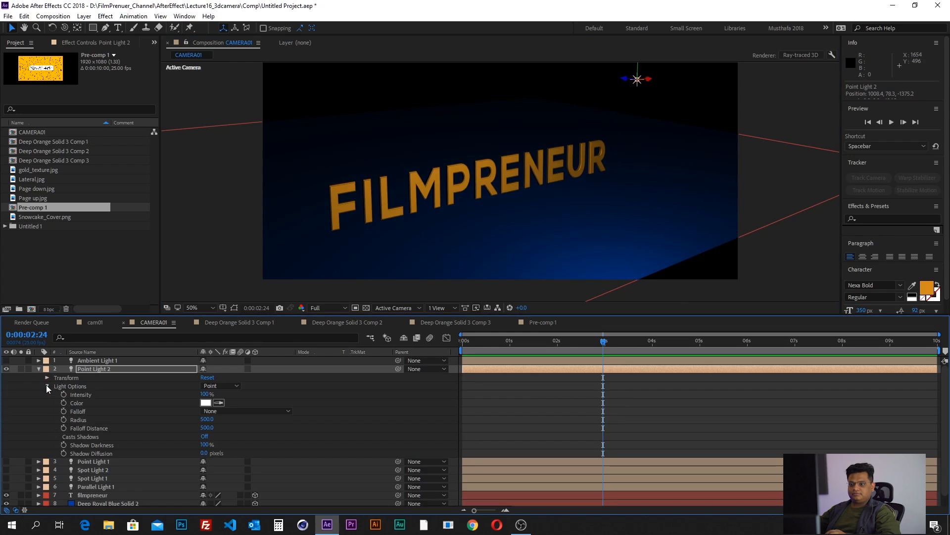
click(97, 436)
click(204, 436)
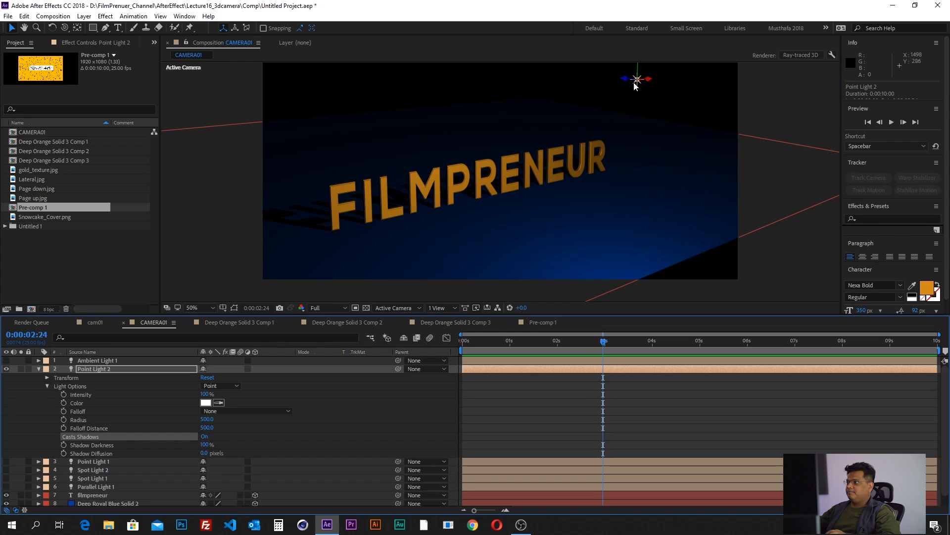
drag(624, 80, 324, 124)
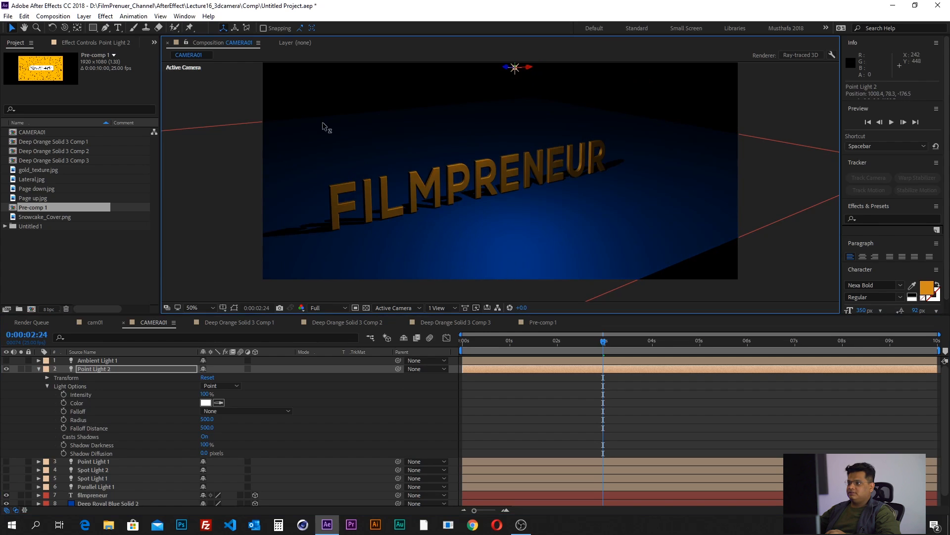
click(38, 369)
- Show Point Light 1 again, move Point Light 2 along Z to about 700, and inspect the lit letters up close
click(82, 378)
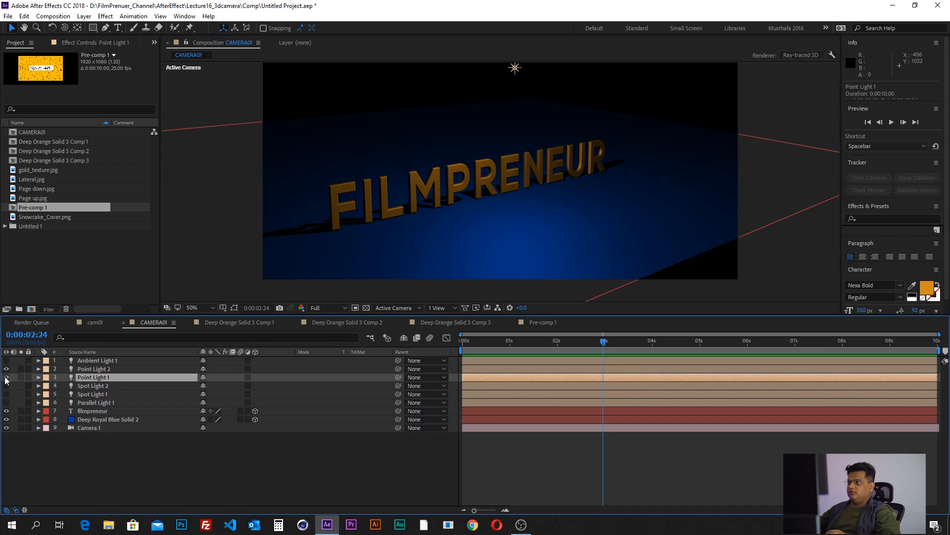
click(6, 378)
click(86, 371)
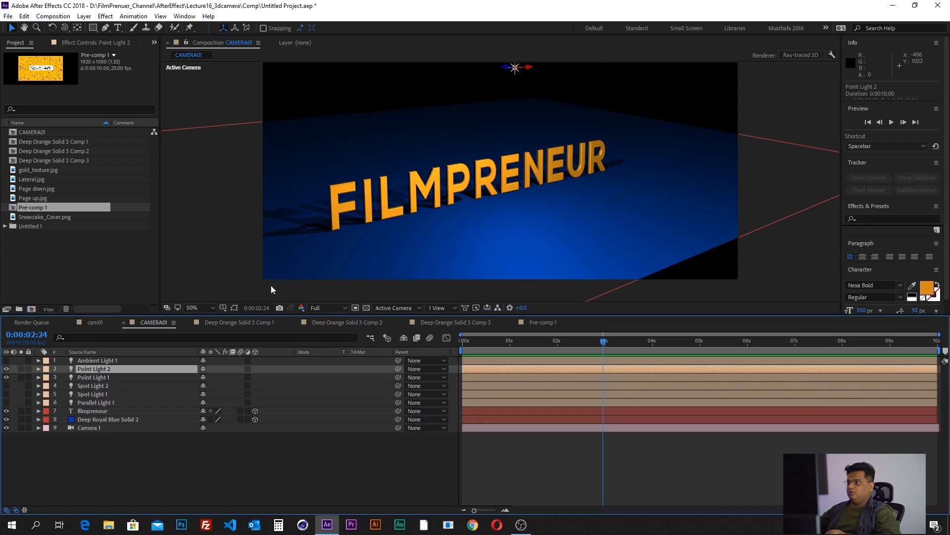
scroll(549, 162, down, 2)
drag(551, 160, 535, 185)
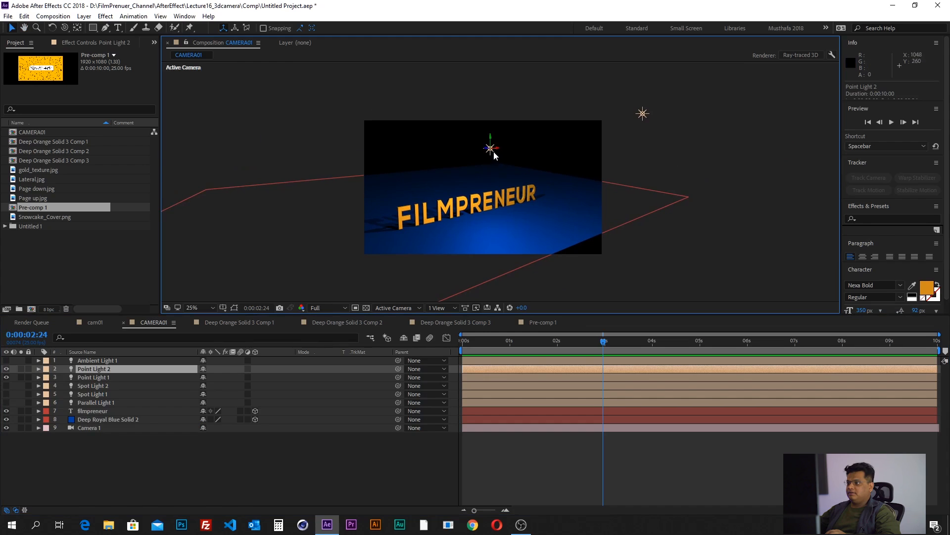
scroll(493, 151, up, 2)
drag(475, 116, 254, 151)
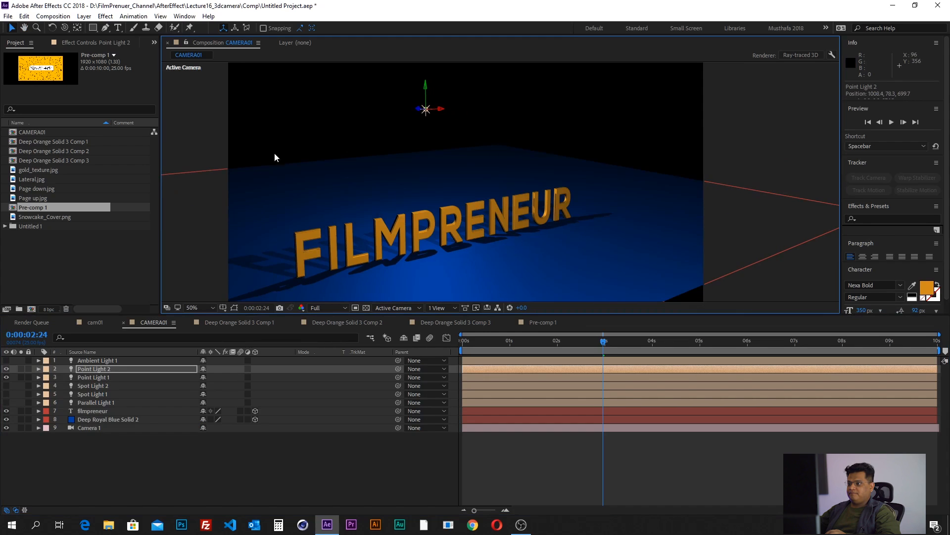
scroll(435, 246, up, 1)
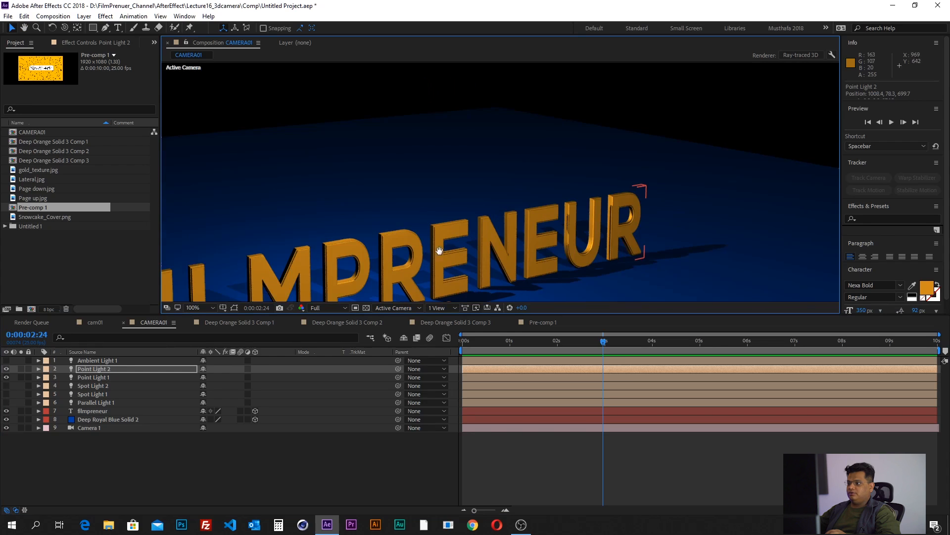
drag(439, 251, 530, 157)
scroll(470, 221, down, 1)
drag(508, 207, 444, 252)
- Keyframe Point Light 2's Position at 0:00:02:24, and at 0:00:00:00 move the light along X to about -253
click(38, 367)
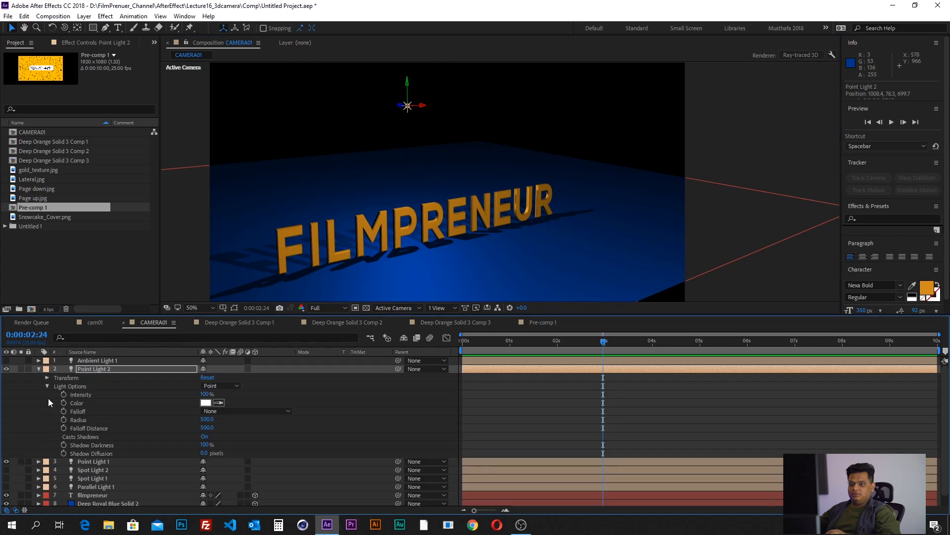
click(50, 380)
click(47, 377)
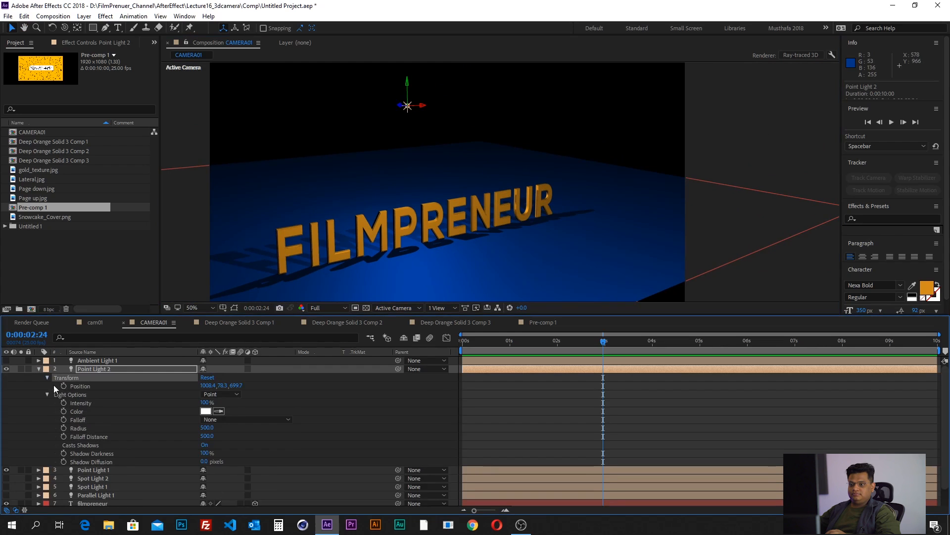
click(556, 342)
drag(513, 342, 451, 351)
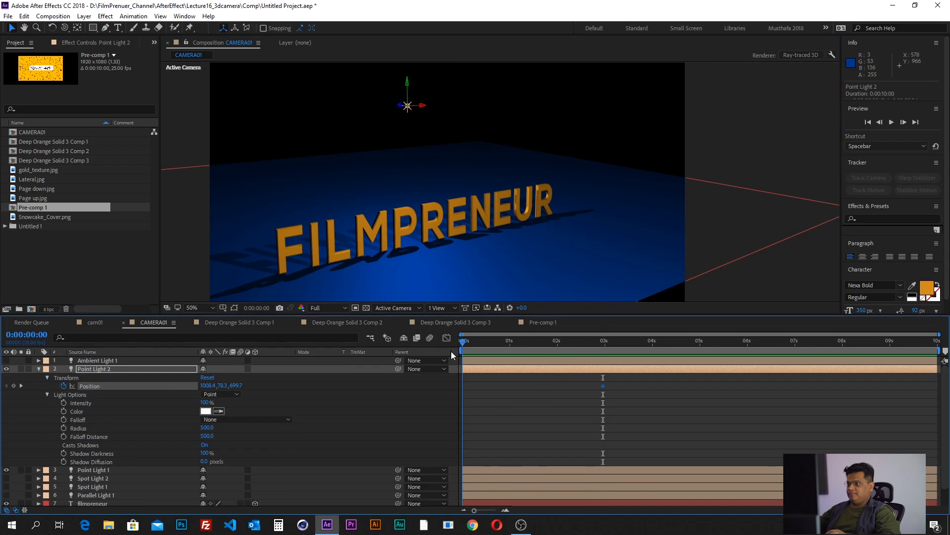
drag(425, 108, 116, 160)
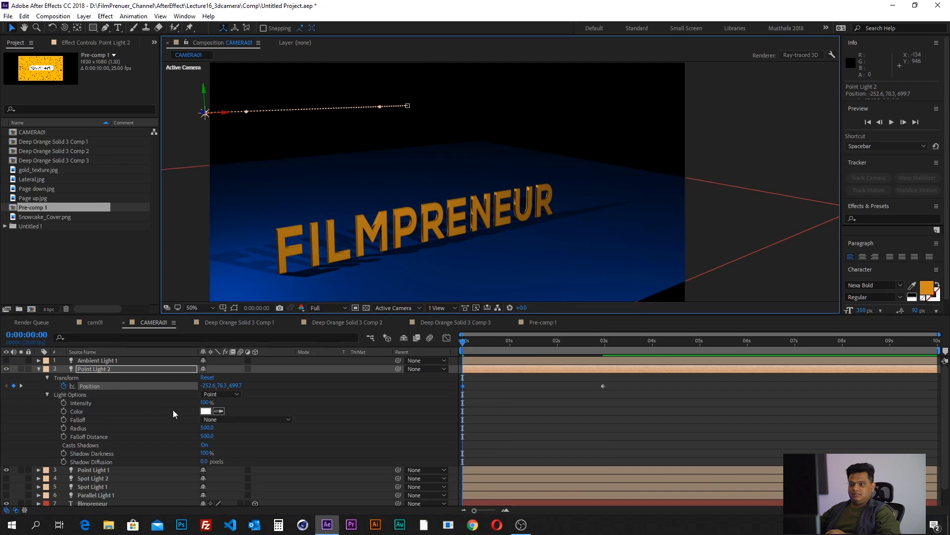
- Change the color of Point Light 2 to a bright green
click(208, 412)
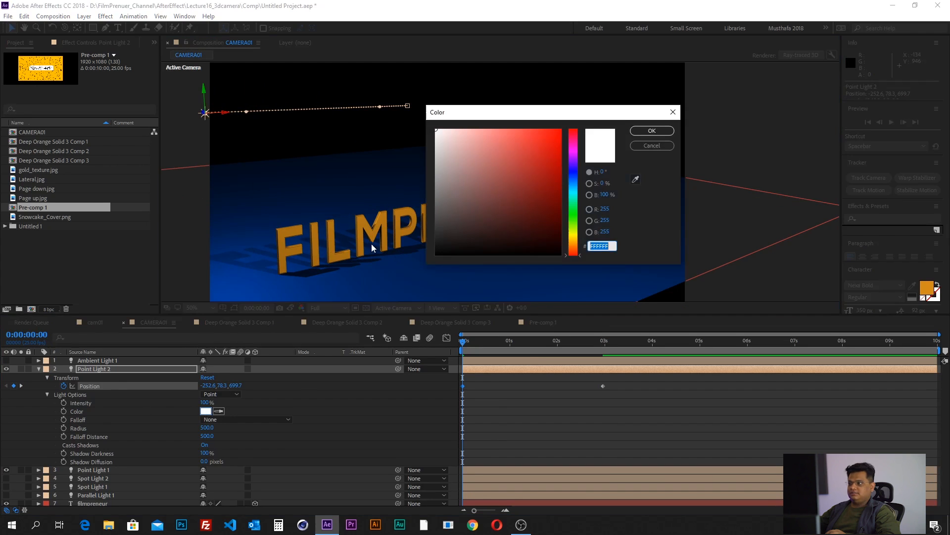
click(574, 208)
click(556, 141)
click(652, 131)
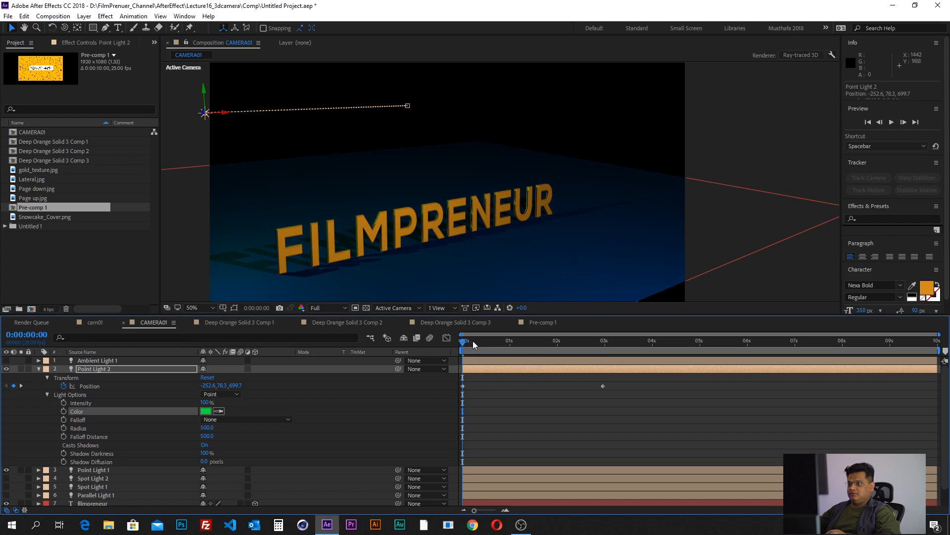
- Examine the green light on the letters up close and scrub the light's animation to 0:00:01:20
scroll(357, 222, up, 4)
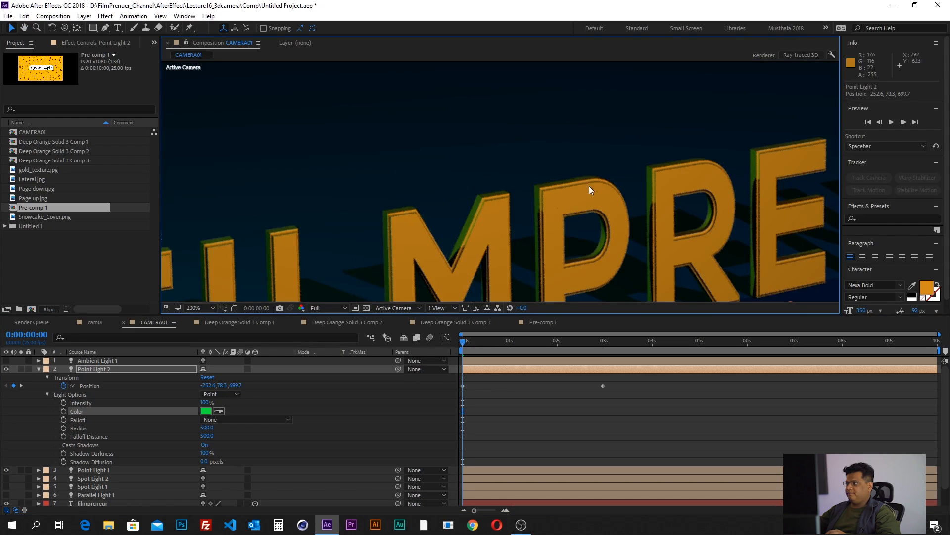
scroll(520, 192, down, 4)
drag(505, 227, 425, 236)
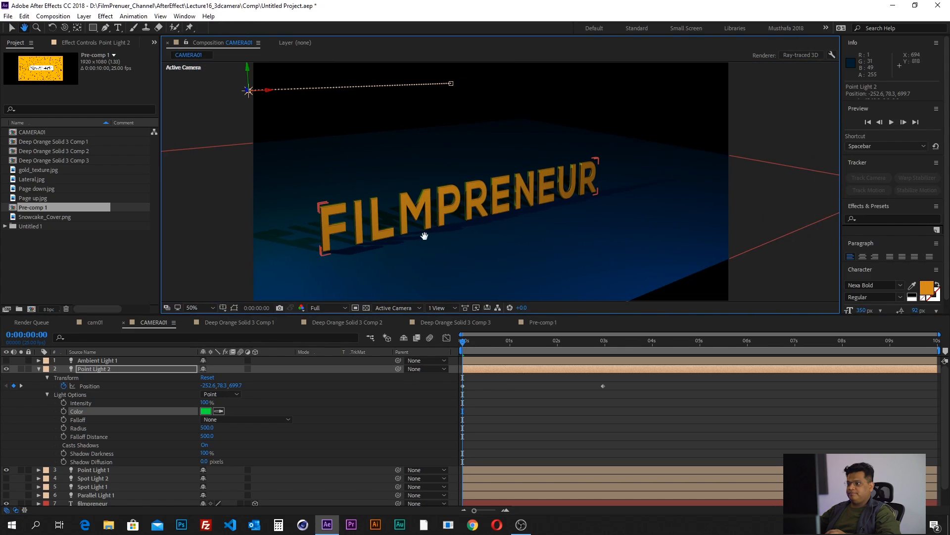
drag(478, 348, 548, 357)
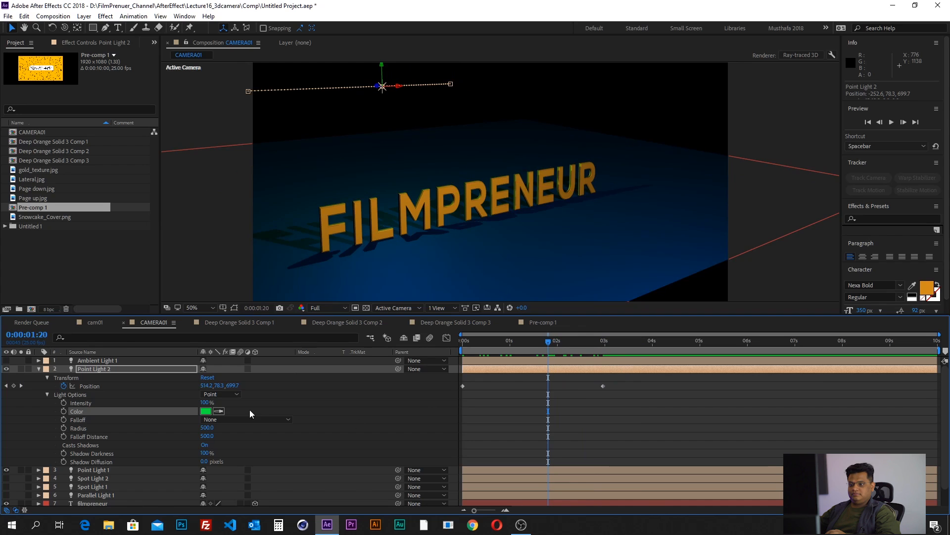
- Collapse Point Light 2, hide both point lights and select Ambient Light 1
click(39, 369)
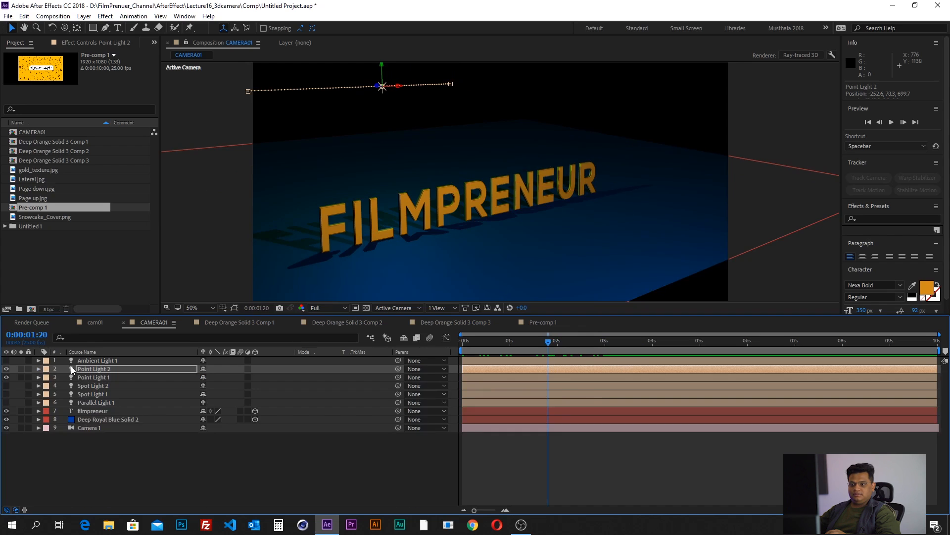
click(85, 360)
click(87, 369)
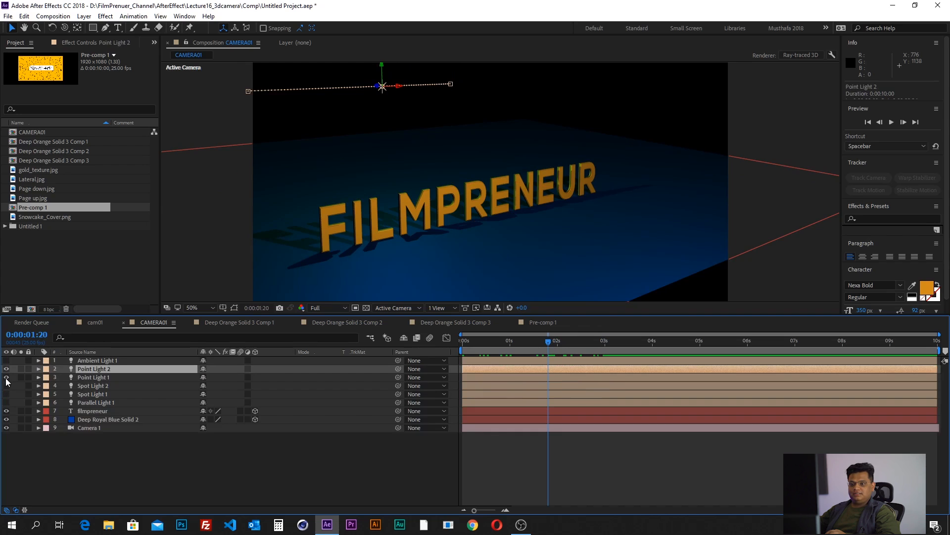
drag(6, 368, 6, 377)
click(85, 361)
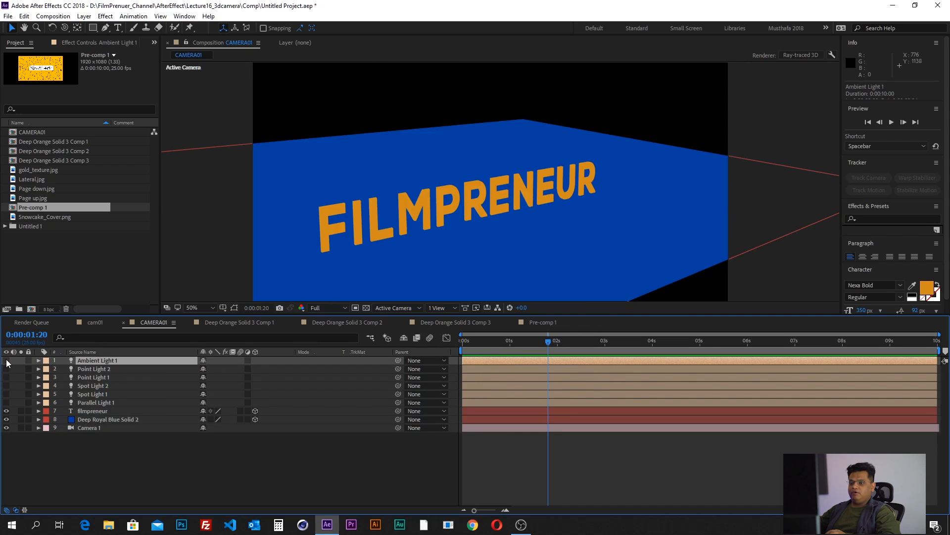
- Make Ambient Light 1 visible in the composition and look at its effect on the text and floor
click(7, 360)
click(100, 370)
click(101, 362)
scroll(504, 191, down, 4)
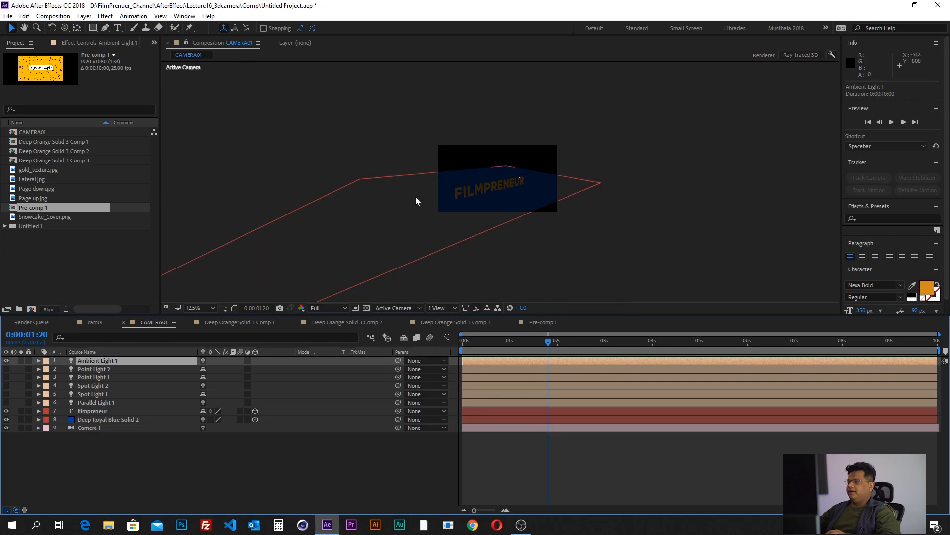
scroll(596, 168, up, 4)
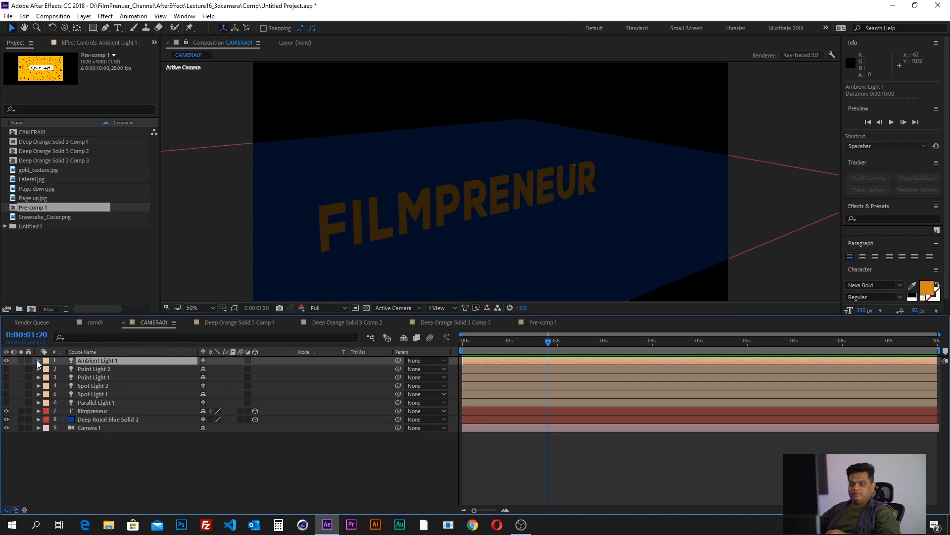
- Expand Ambient Light 1's light options and set its Intensity to 100%
click(38, 360)
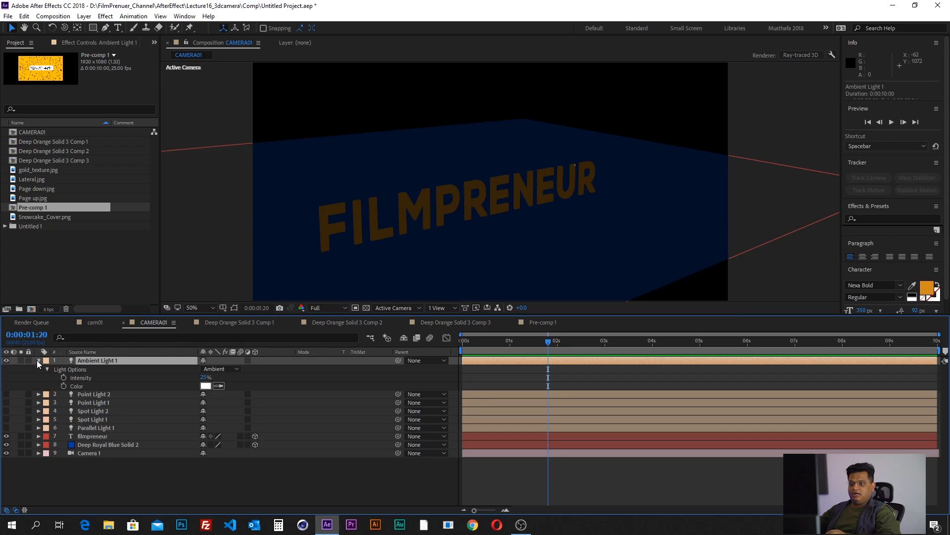
drag(202, 379, 228, 381)
click(204, 379)
text(100)
key(Return)
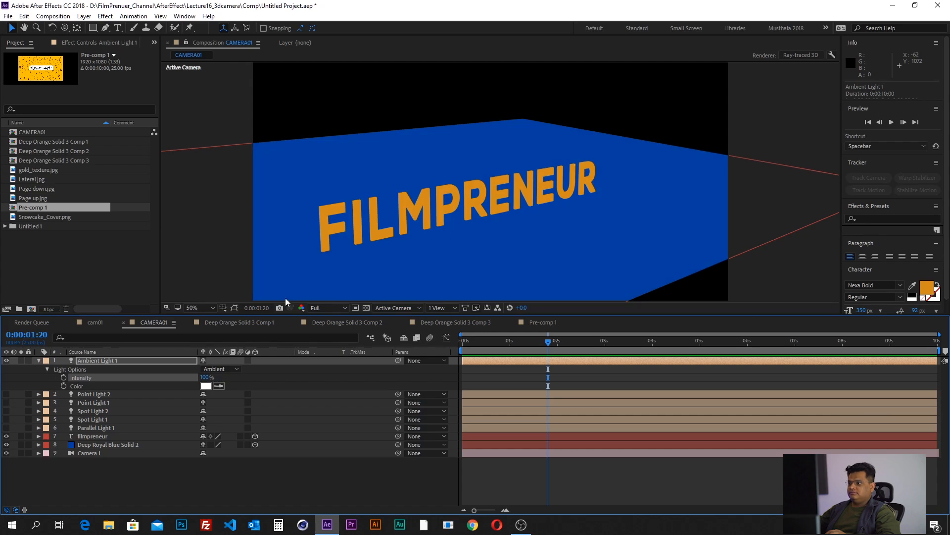
- Change the color of Ambient Light 1 to a dark blue
click(206, 385)
mouse_move(566, 234)
mouse_down()
mouse_move(573, 171)
mouse_move(543, 189)
mouse_move(543, 210)
mouse_move(532, 203)
mouse_up()
click(640, 129)
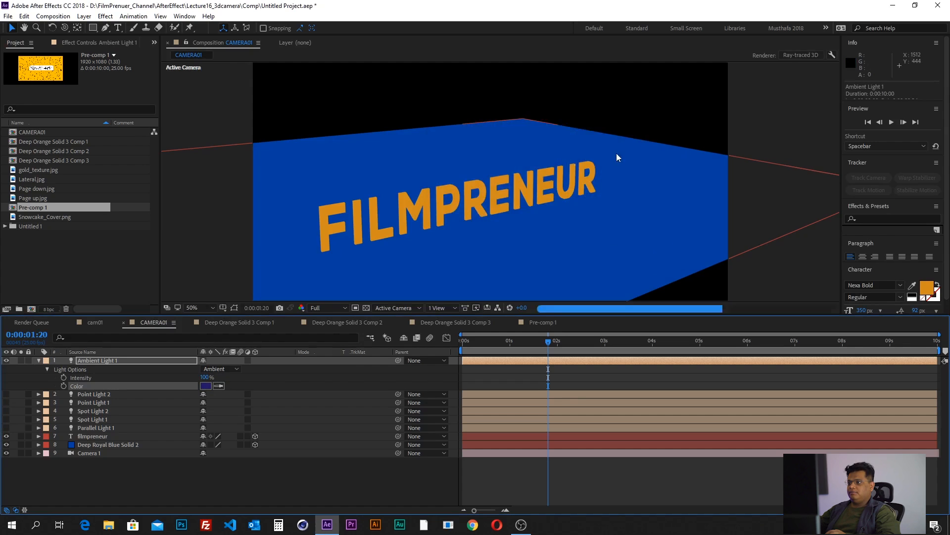
key(comma)
key(period)
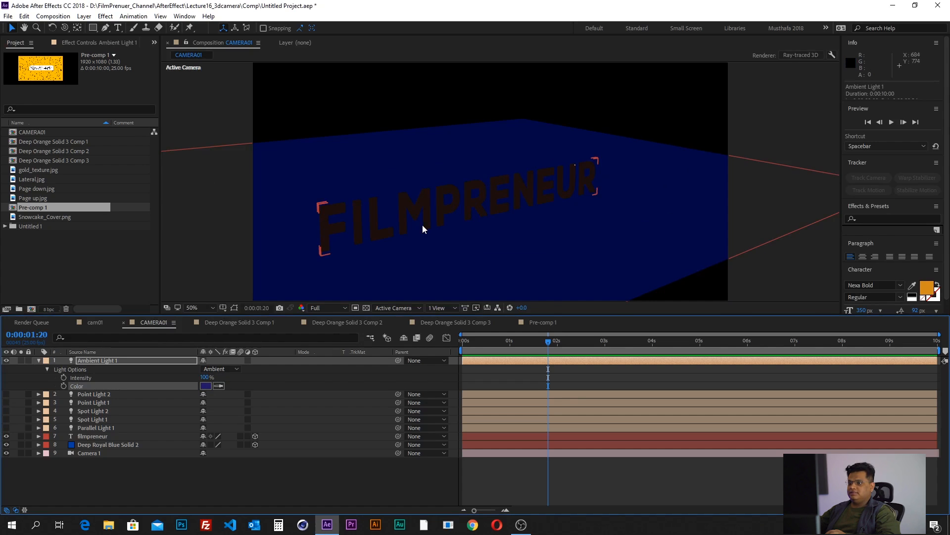
- Set the Intensity of Ambient Light 1 to 50%
click(94, 361)
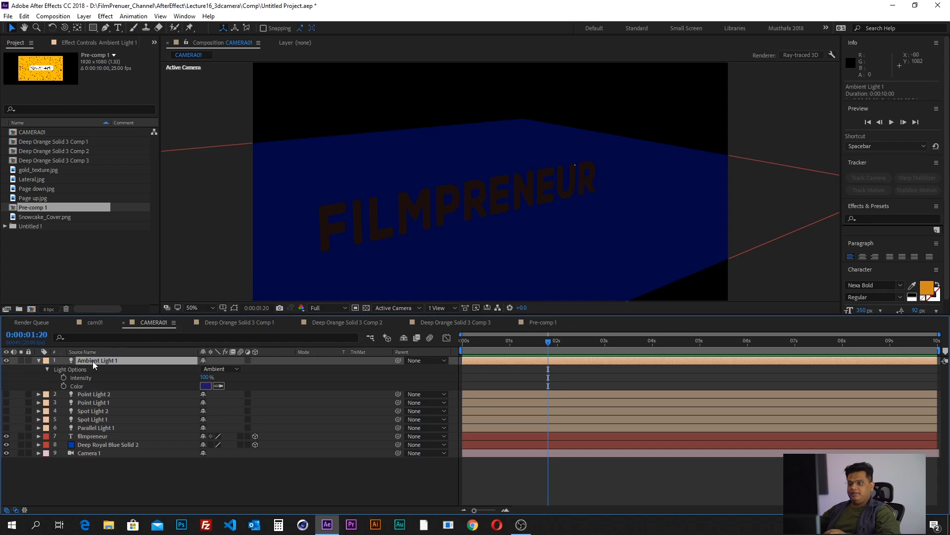
click(78, 378)
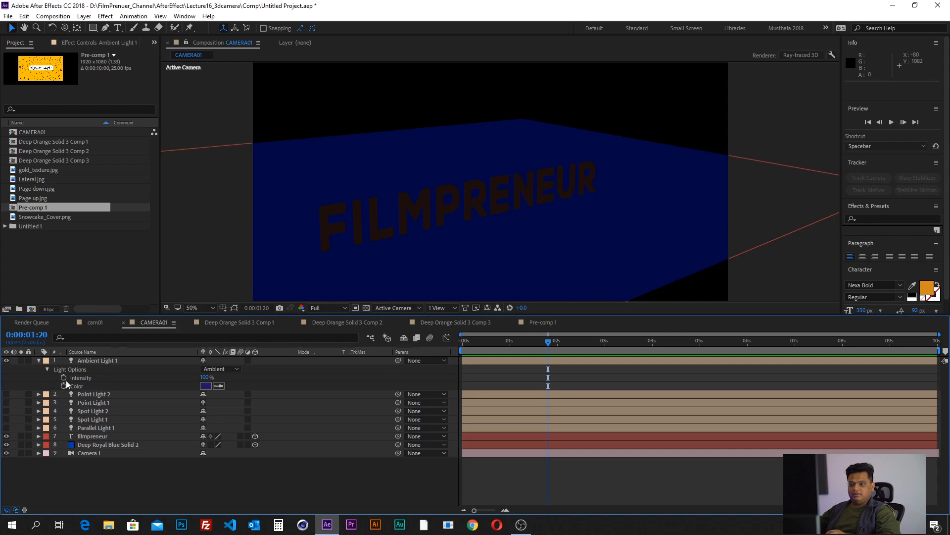
click(204, 378)
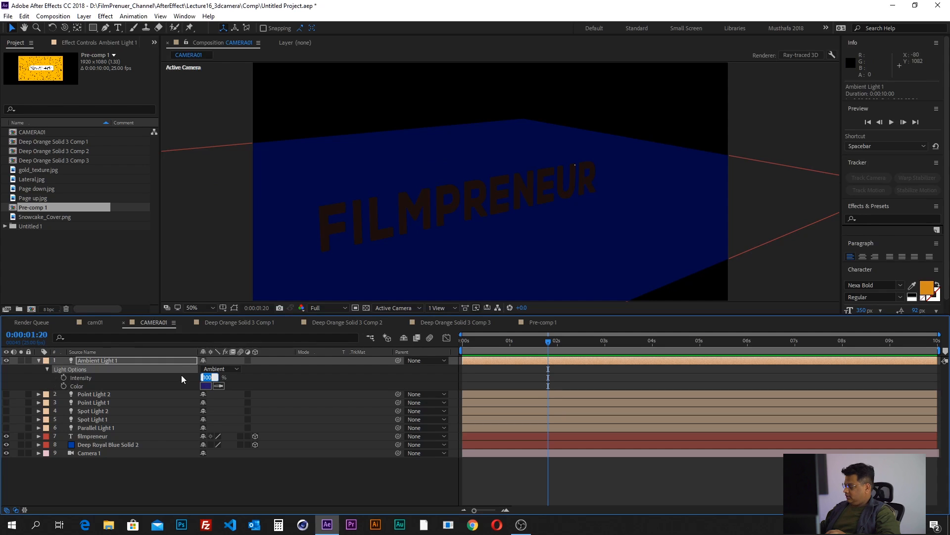
text(50)
key(Return)
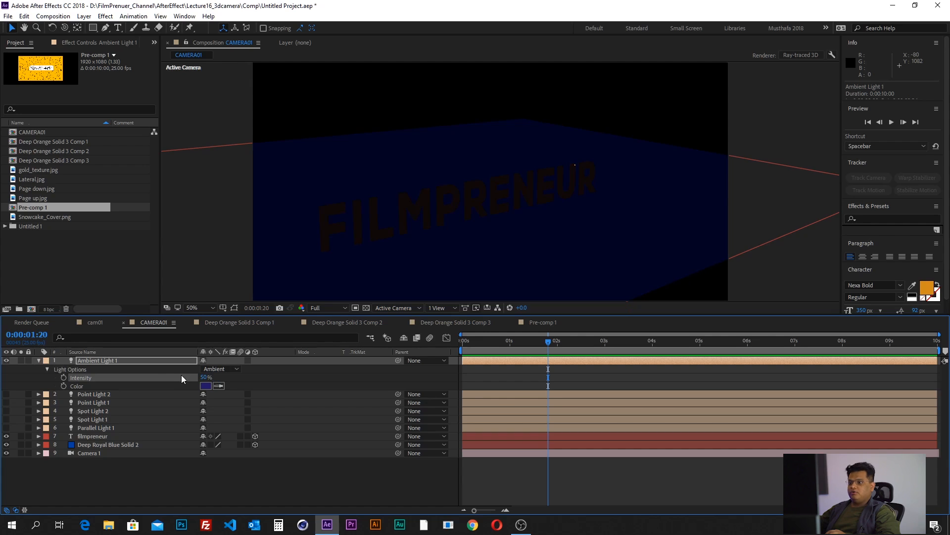
- Set the color of Ambient Light 1 to white (FFFFFF) and collapse the layer's properties
click(177, 369)
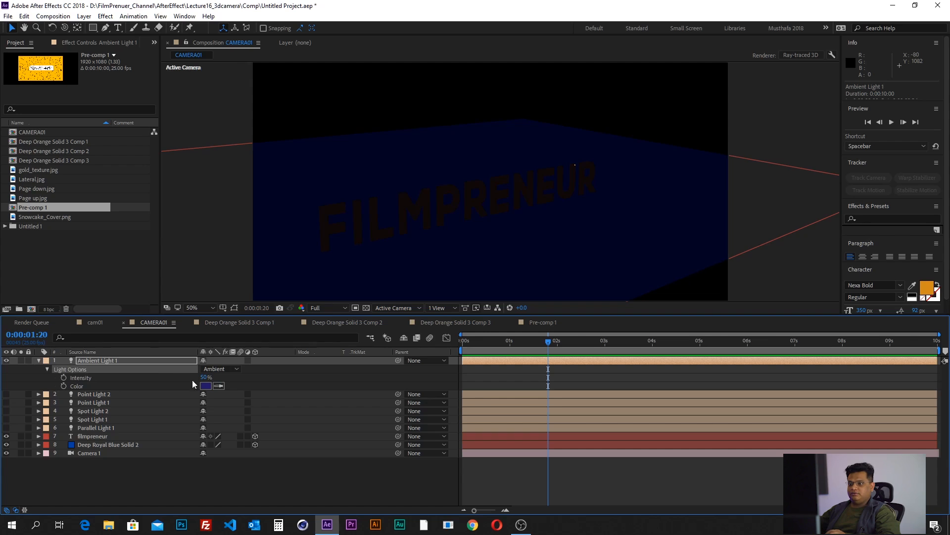
click(205, 385)
drag(497, 150, 435, 130)
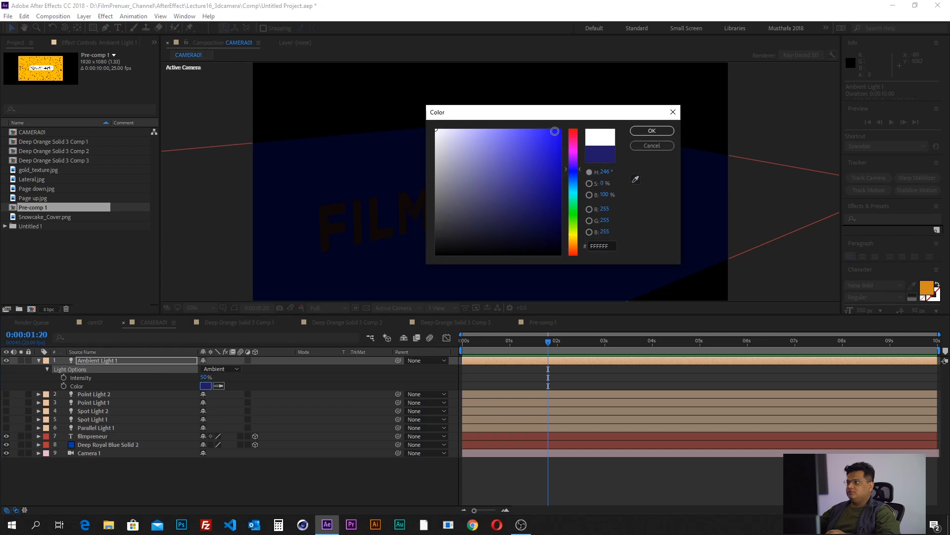
click(652, 130)
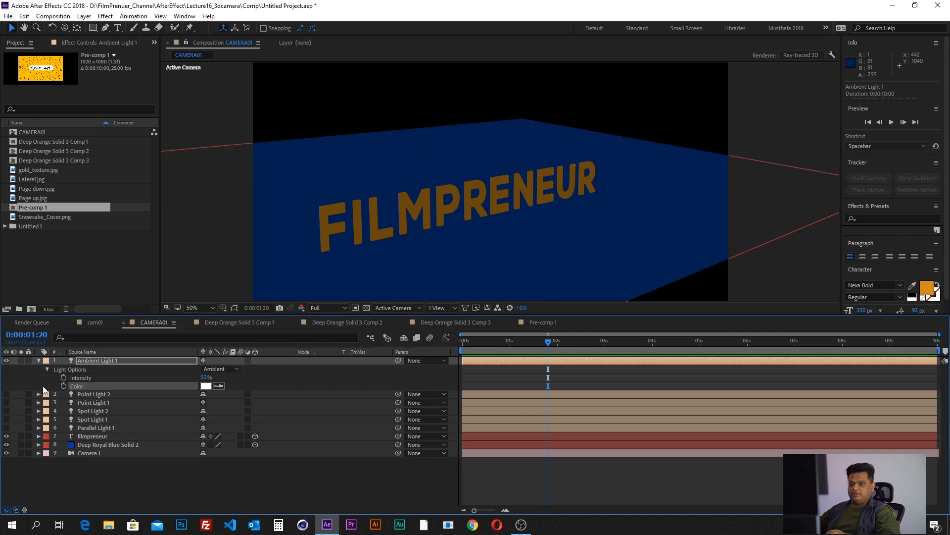
click(40, 360)
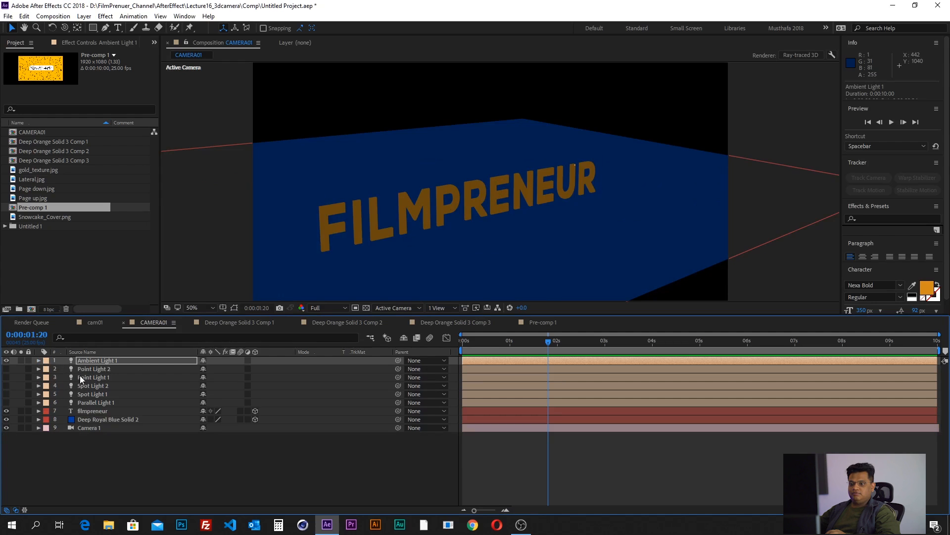
- Make Point Light 2, Point Light 1, Spot Light 2, Spot Light 1 and Parallel Light 1 visible, leaving no layer selected
click(85, 369)
click(6, 369)
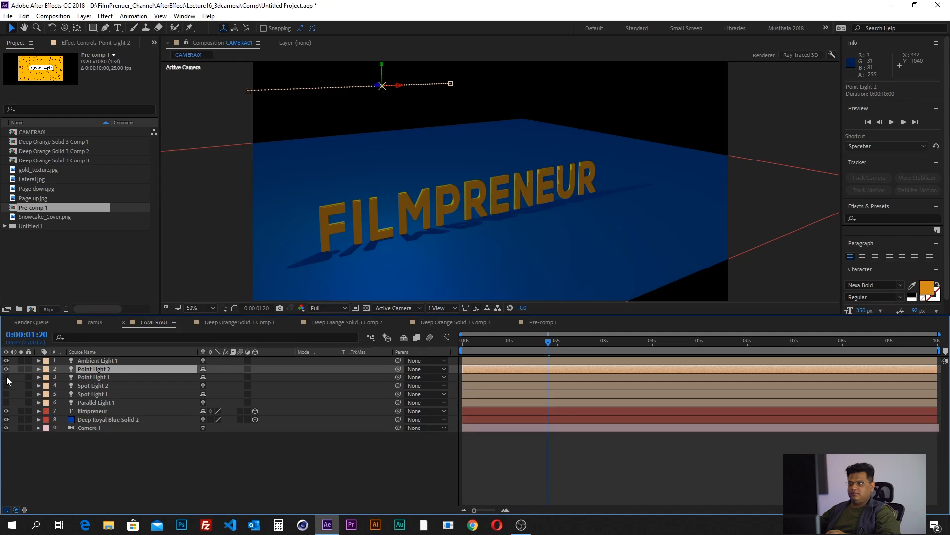
click(6, 378)
click(6, 386)
click(6, 394)
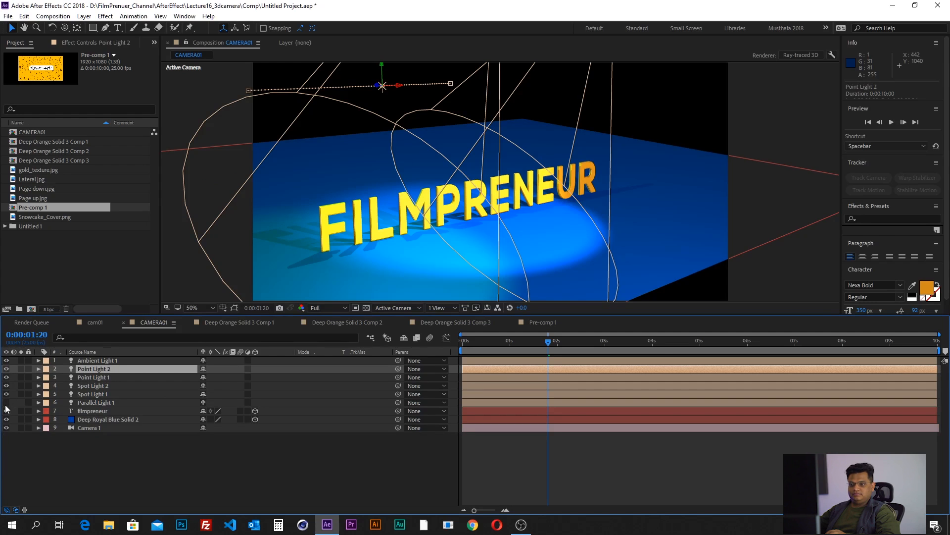
click(72, 449)
- Examine the combined effect of all the lights on the text and floor from close up and further out
key(space)
drag(525, 234, 511, 176)
scroll(503, 214, up, 1)
key(space)
scroll(521, 215, down, 1)
scroll(422, 225, up, 1)
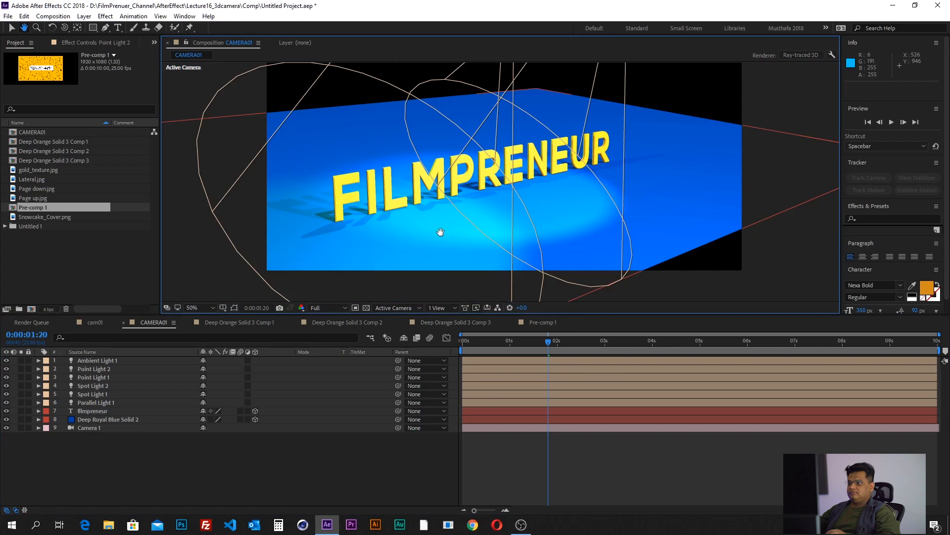
scroll(418, 240, down, 1)
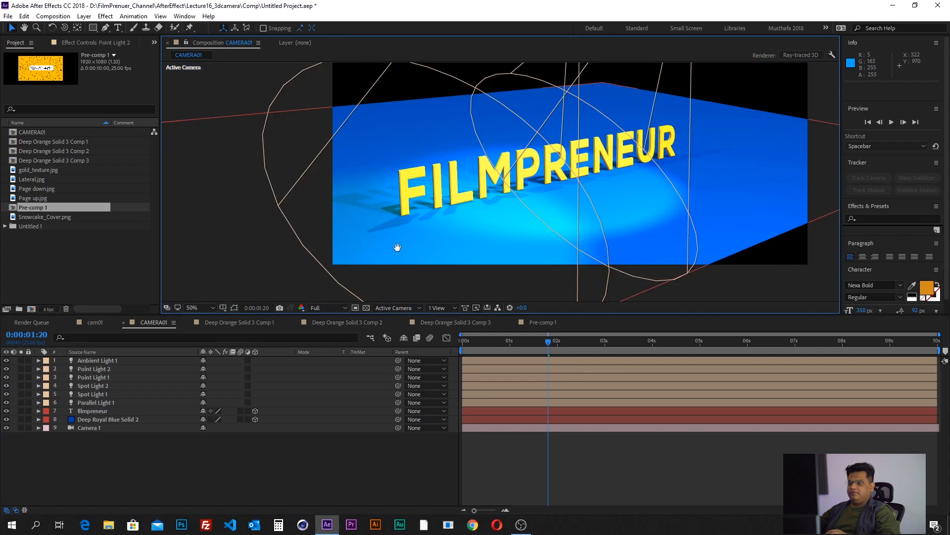
- Expand Camera 1 and keyframe its Point of Interest and Position at 0:00:00:00
click(41, 429)
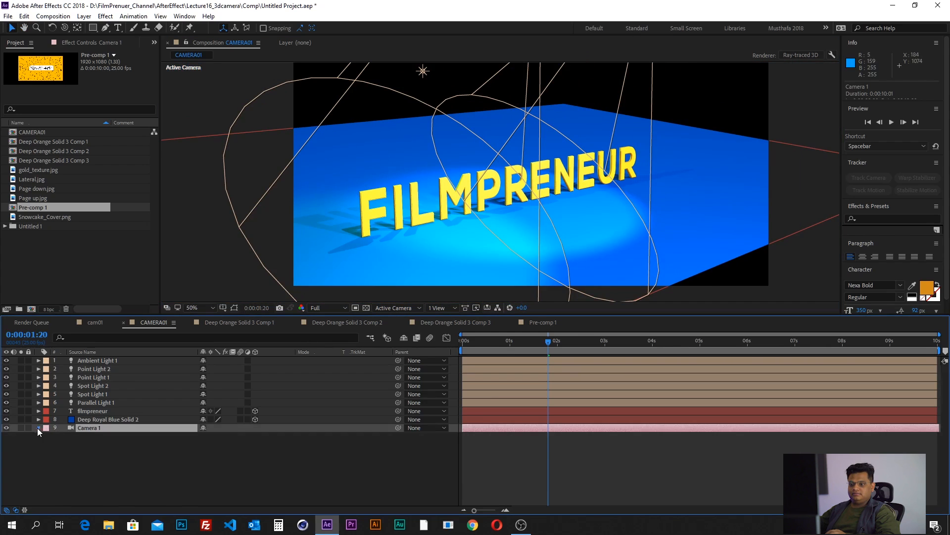
ctrl+click(39, 428)
drag(542, 349, 452, 349)
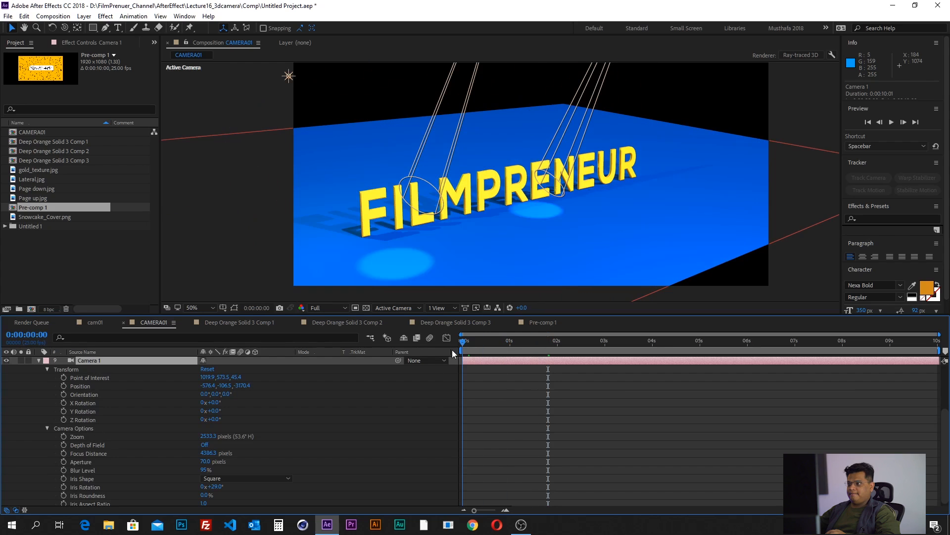
click(63, 377)
click(64, 386)
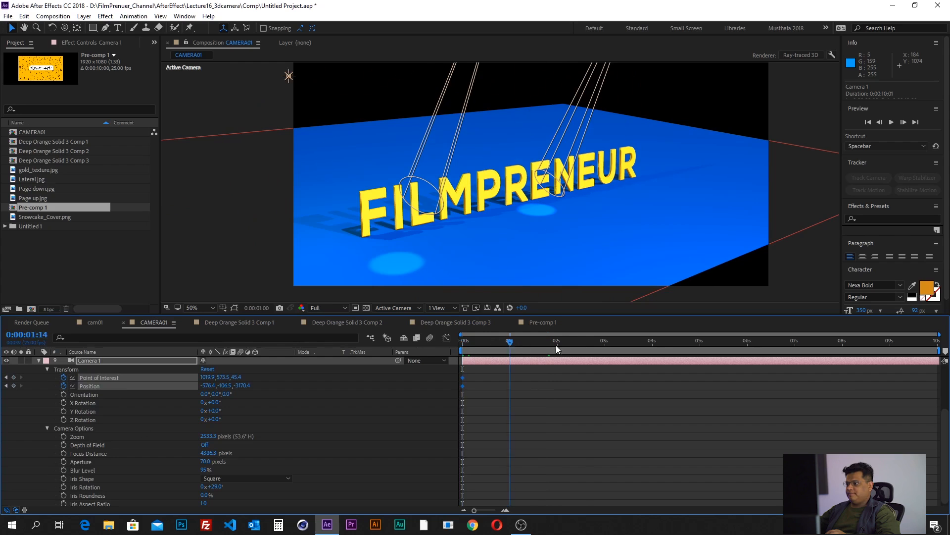
- At 0:00:02:16, track Camera 1 sideways and orbit it around the text to a Position of about 3066, 443, -3858
drag(557, 349, 589, 344)
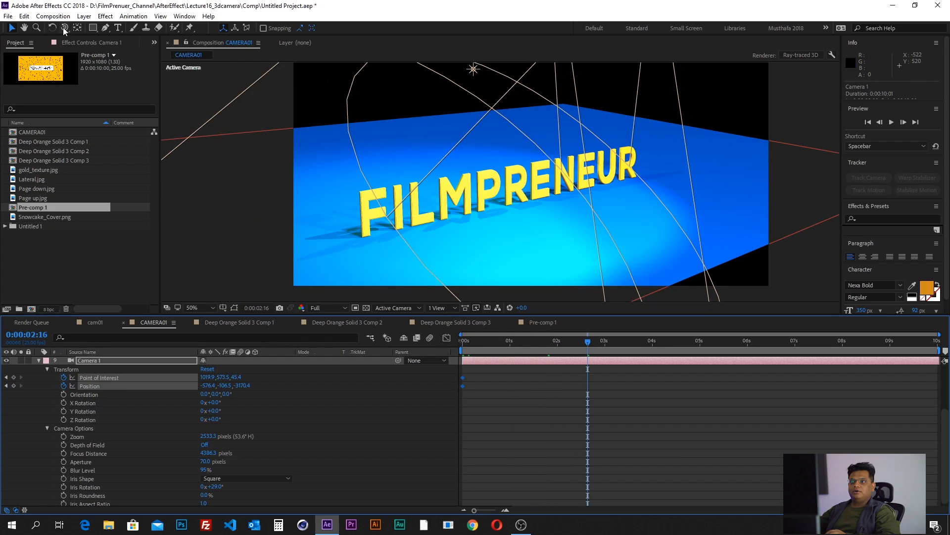
click(65, 30)
click(92, 51)
drag(537, 193, 275, 169)
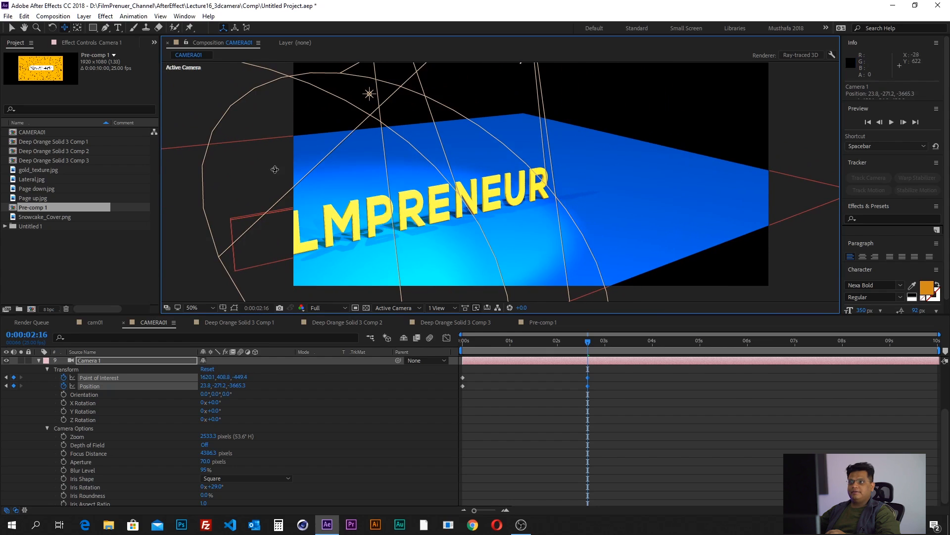
click(65, 28)
click(92, 44)
drag(421, 217, 536, 186)
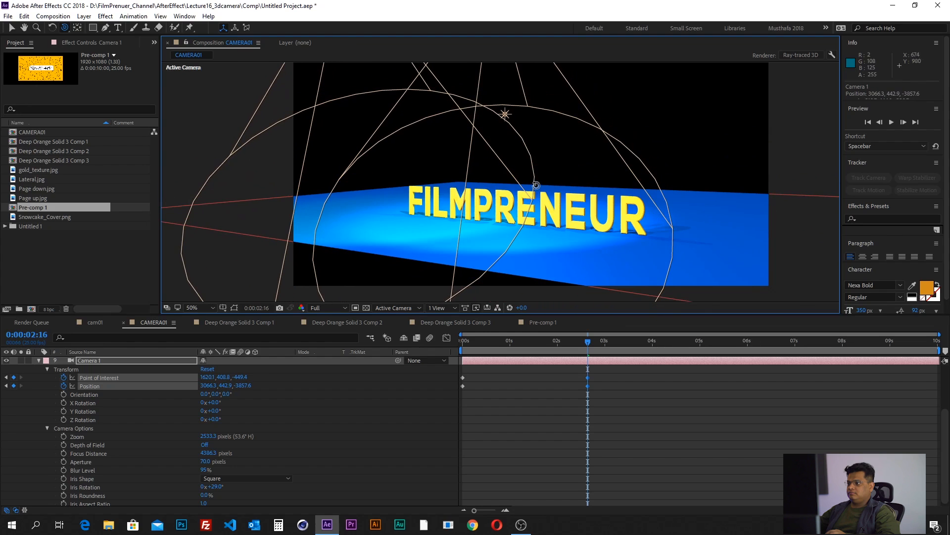
- Move Camera 1 closer to the text and shift it vertically to frame the letters, at a Position of about 2596, 586, -2787
click(67, 28)
click(112, 60)
drag(499, 203, 525, 176)
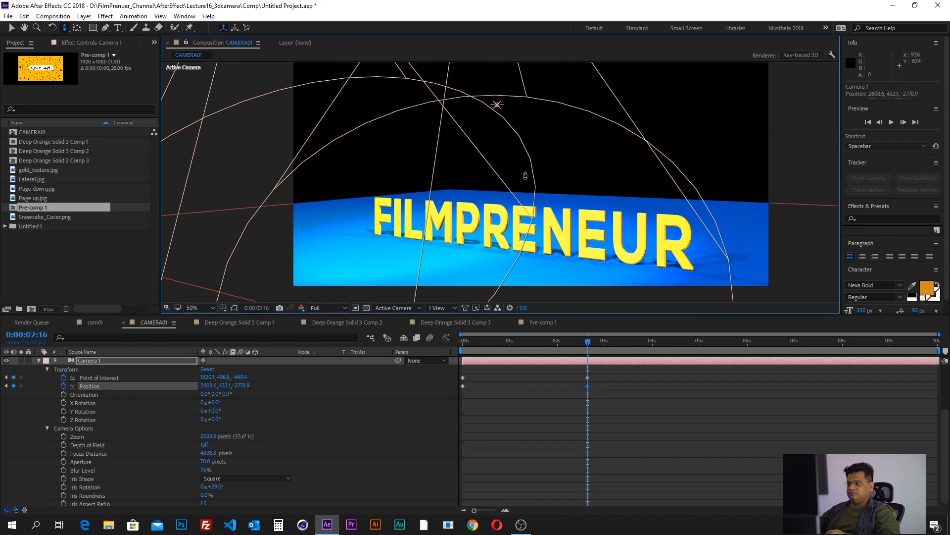
click(67, 28)
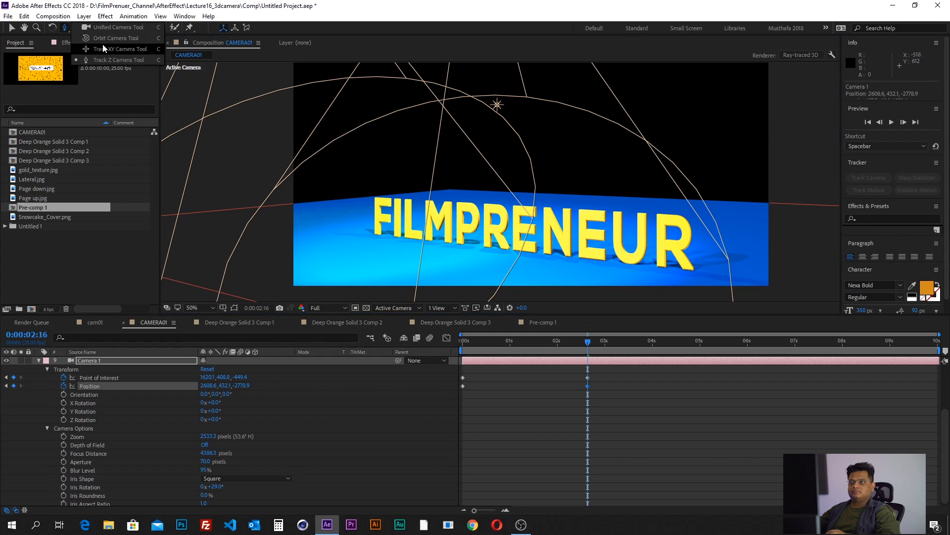
click(103, 49)
drag(550, 200, 556, 166)
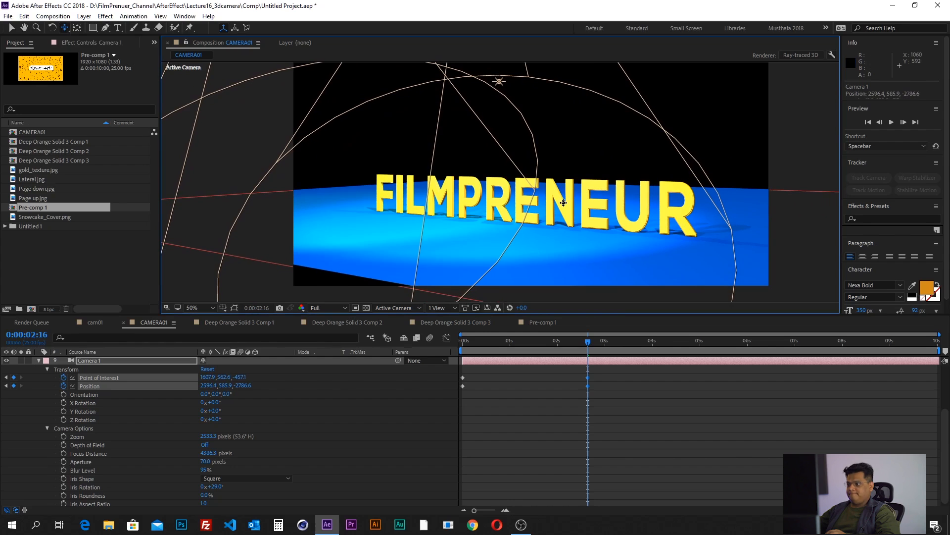
- Preview the camera and light animation from 0:00:00:00 and collapse Camera 1's properties
drag(588, 341, 452, 361)
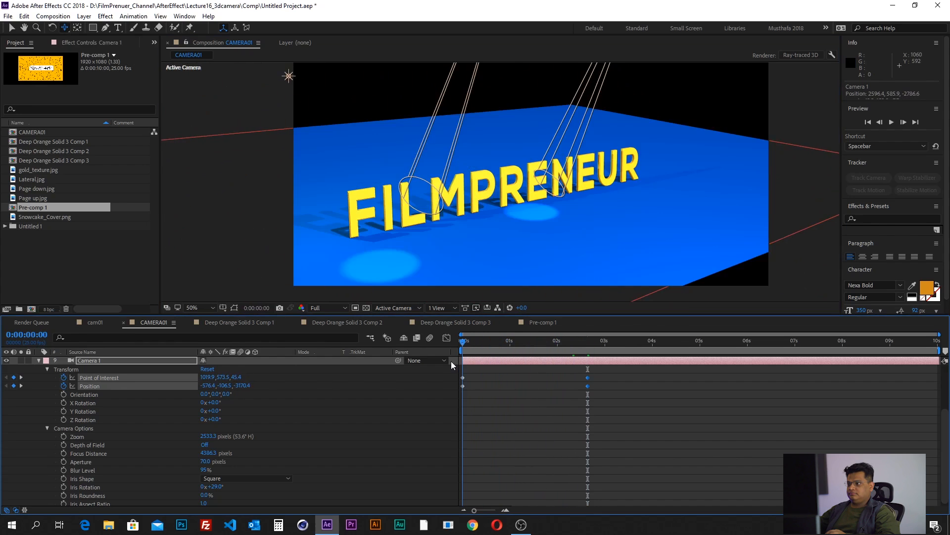
click(495, 391)
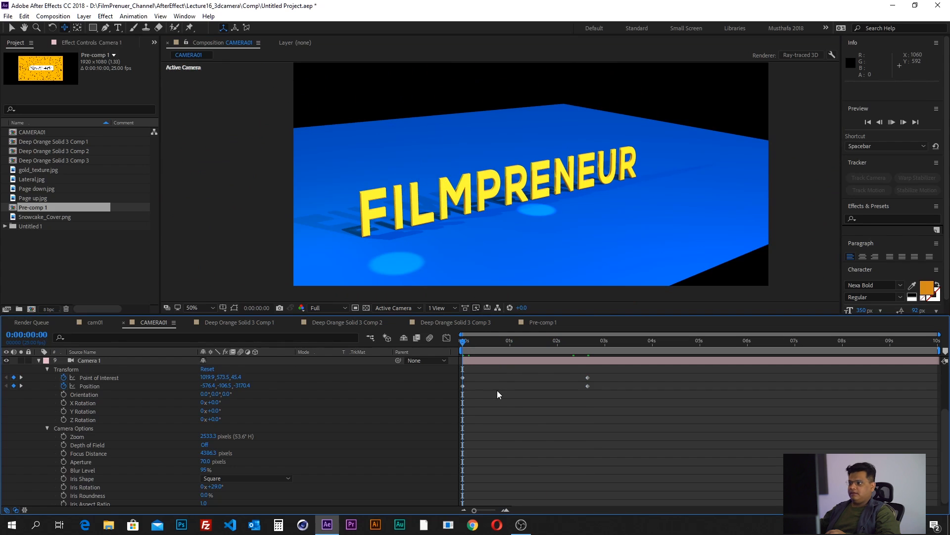
key(space)
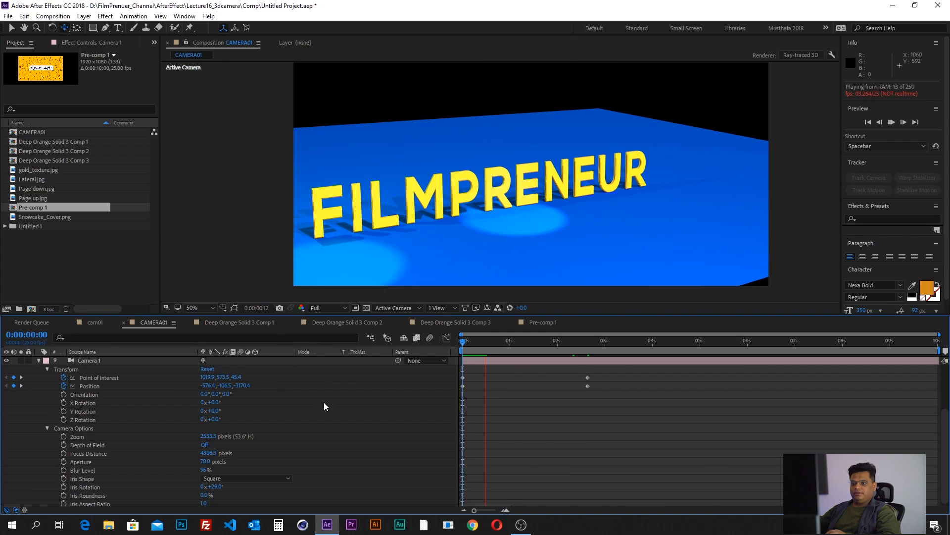
click(38, 360)
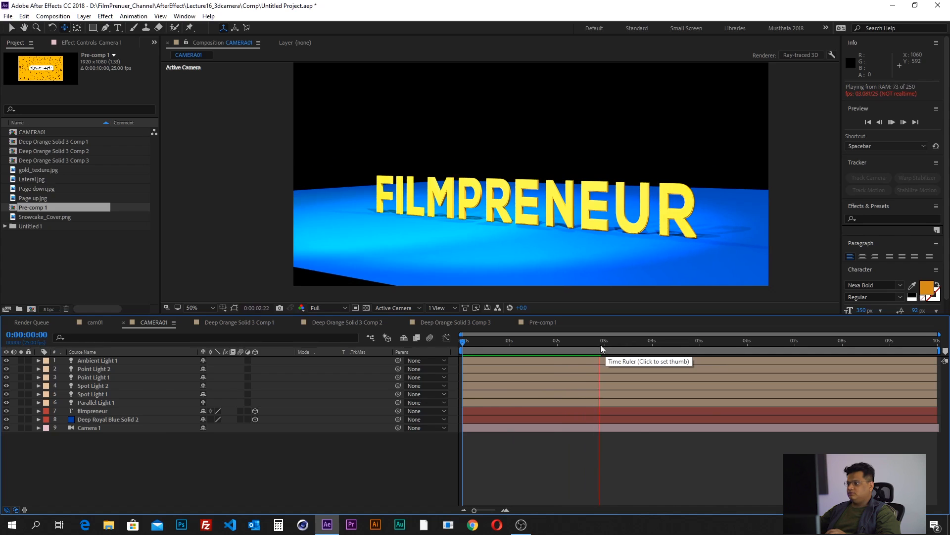
- End the work area just before the 3-second mark and preview that range from the start
key(space)
key(n)
drag(589, 343, 458, 352)
key(space)
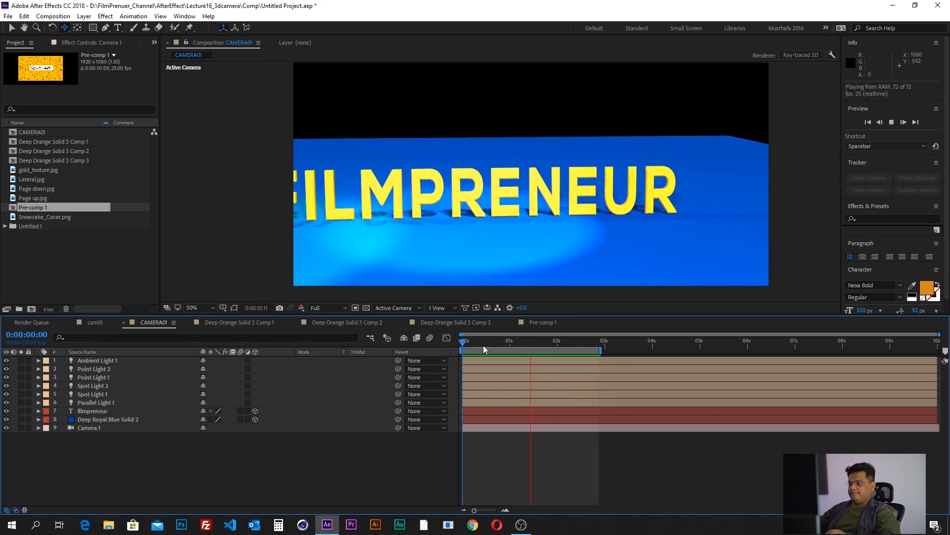
- Move the current time to 0:00:00:04 and duplicate the Deep Royal Blue Solid 2 layer
drag(552, 342, 473, 355)
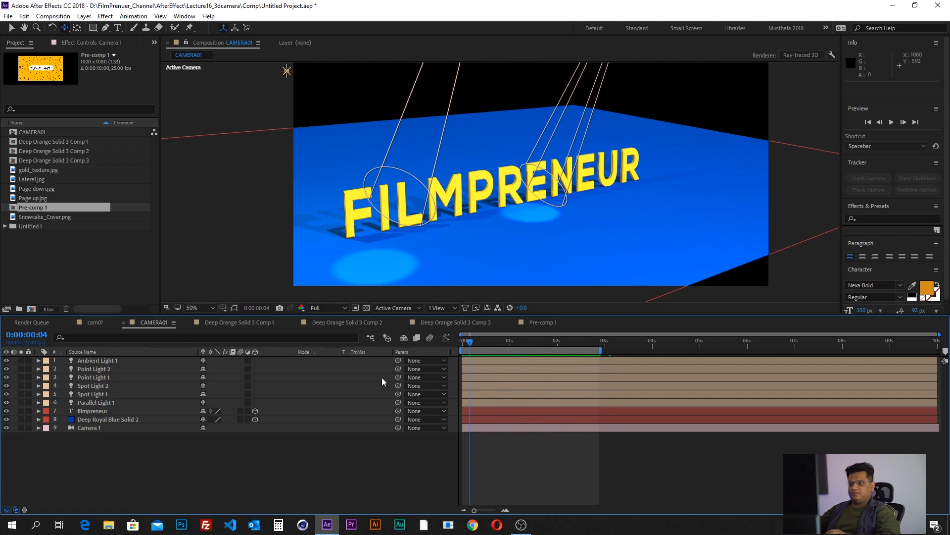
click(100, 419)
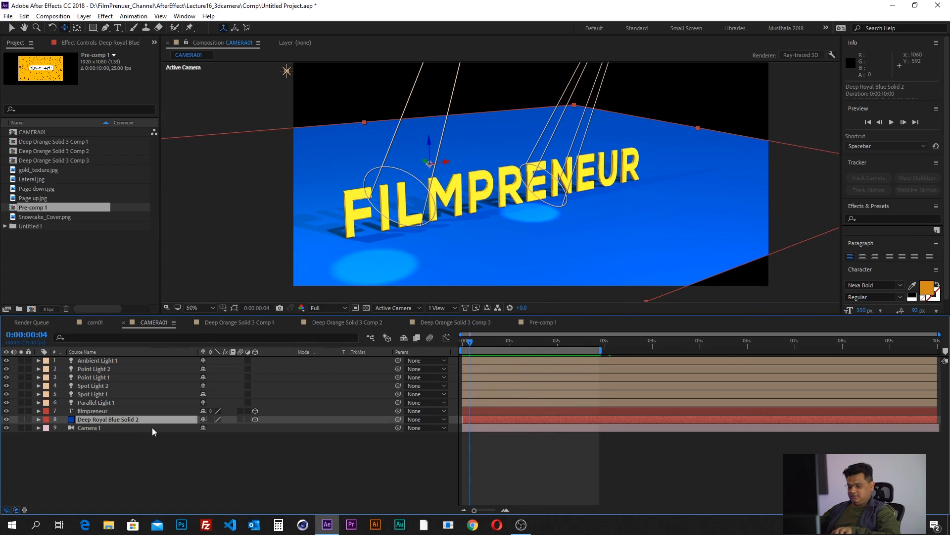
key(ctrl+d)
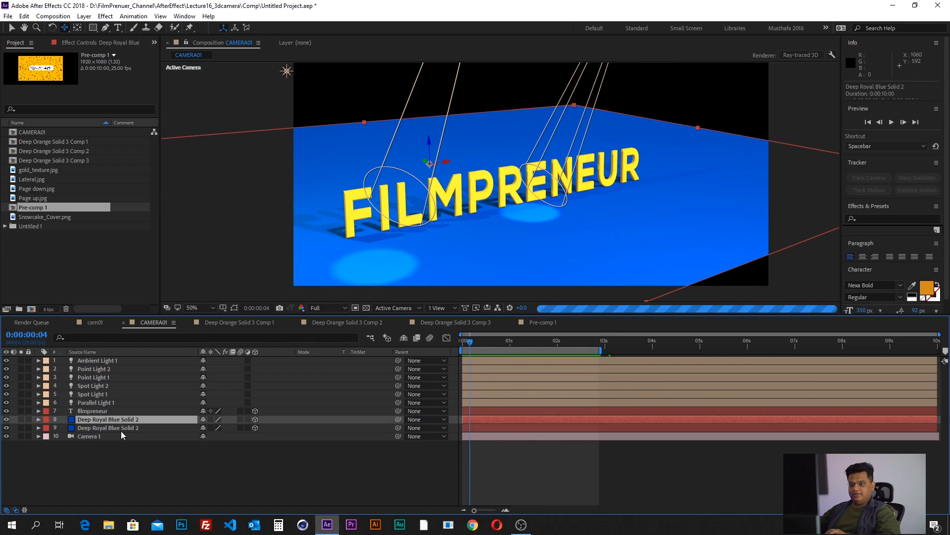
- Set the duplicated Deep Royal Blue Solid 2 layer's X Rotation to 0° to stand it upright as a wall behind the text
key(r)
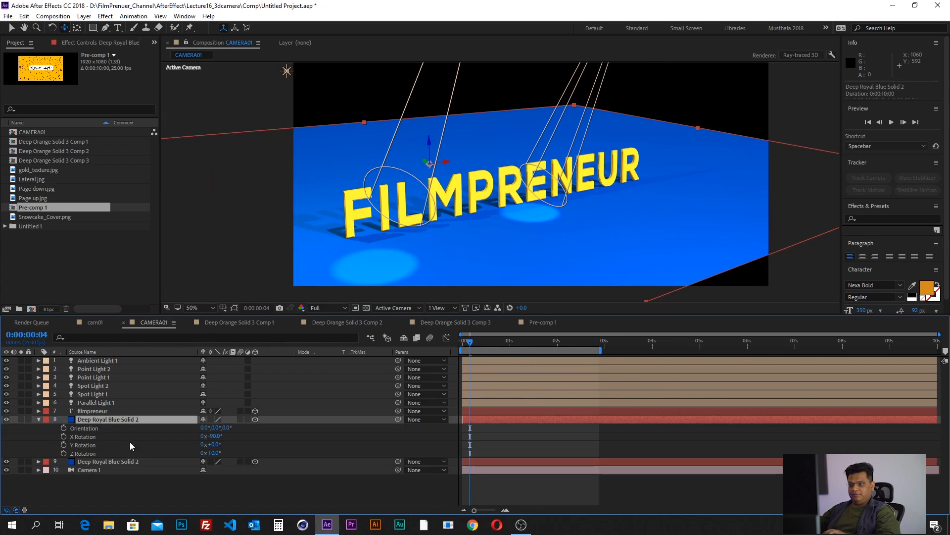
drag(216, 439, 223, 438)
click(218, 436)
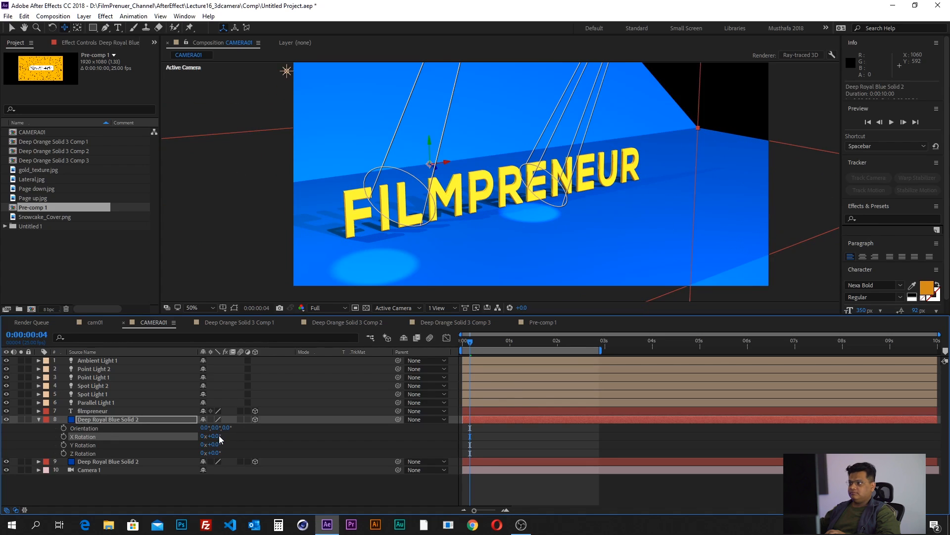
click(520, 481)
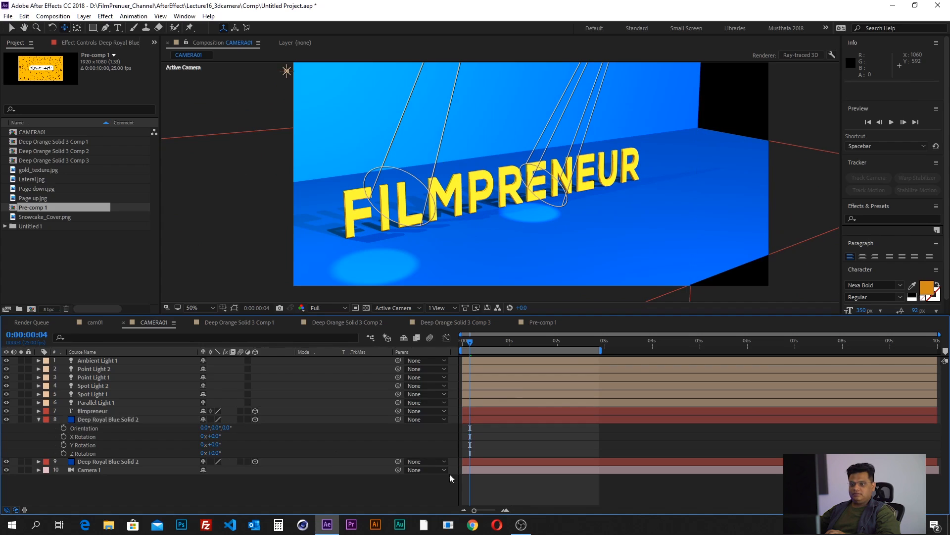
click(122, 419)
scroll(469, 214, down, 2)
scroll(469, 215, up, 2)
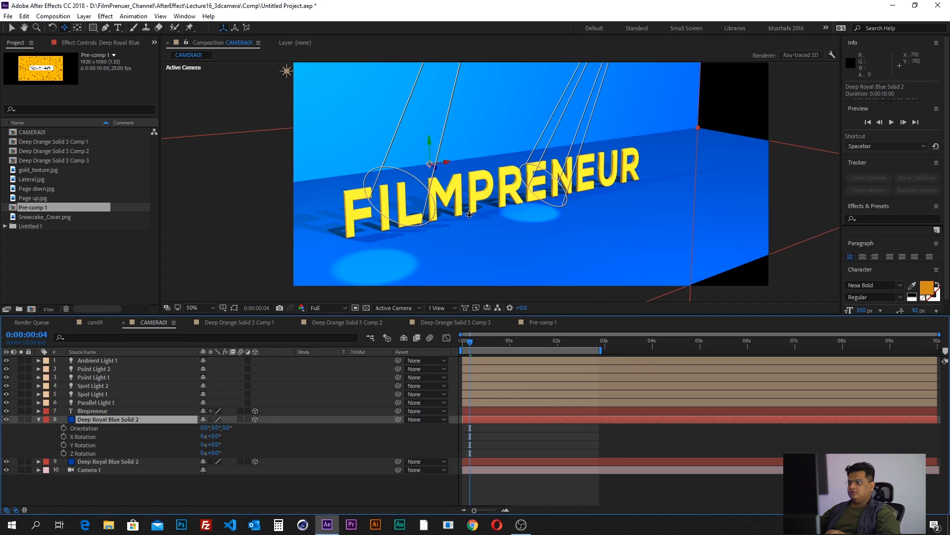
- Preview the scene with the new back wall from 0:00:00:00 and collapse the duplicated solid's rotation properties
drag(472, 347, 446, 349)
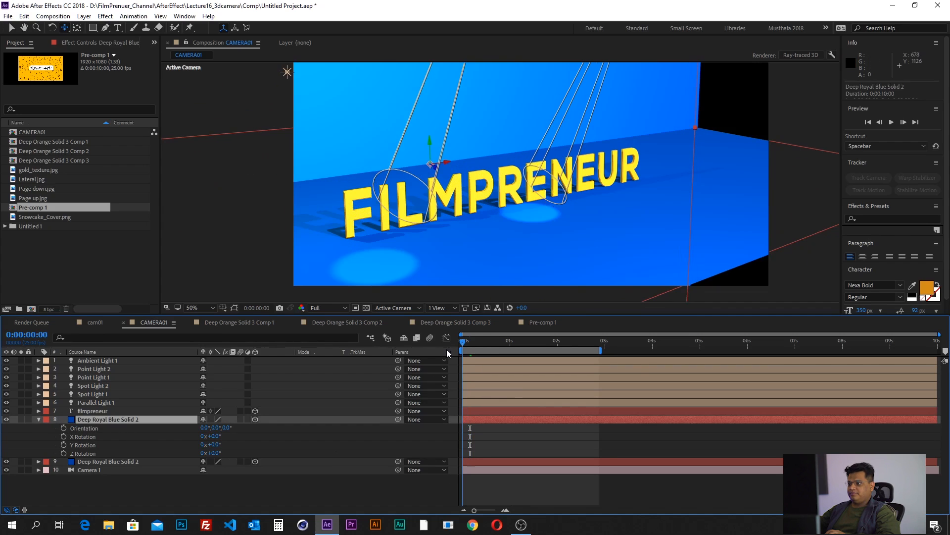
click(478, 438)
key(space)
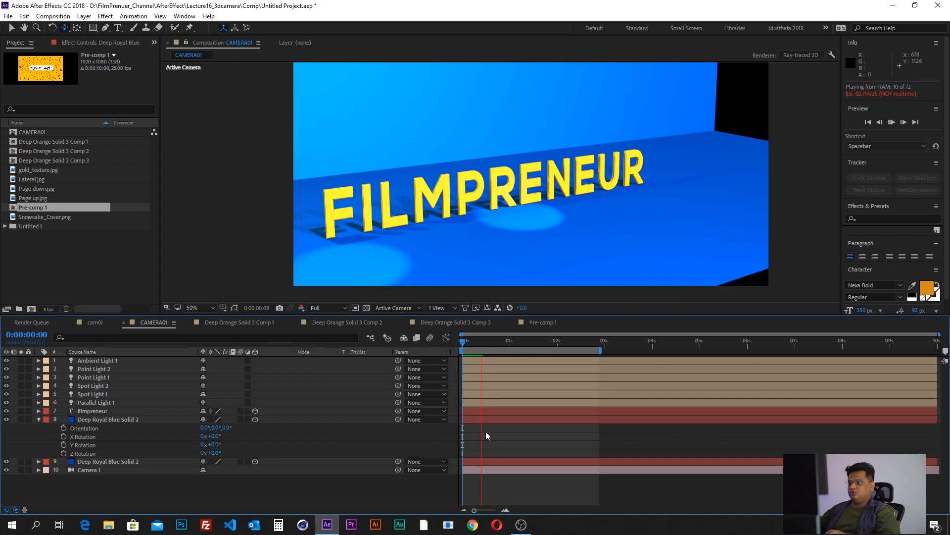
drag(479, 343, 461, 355)
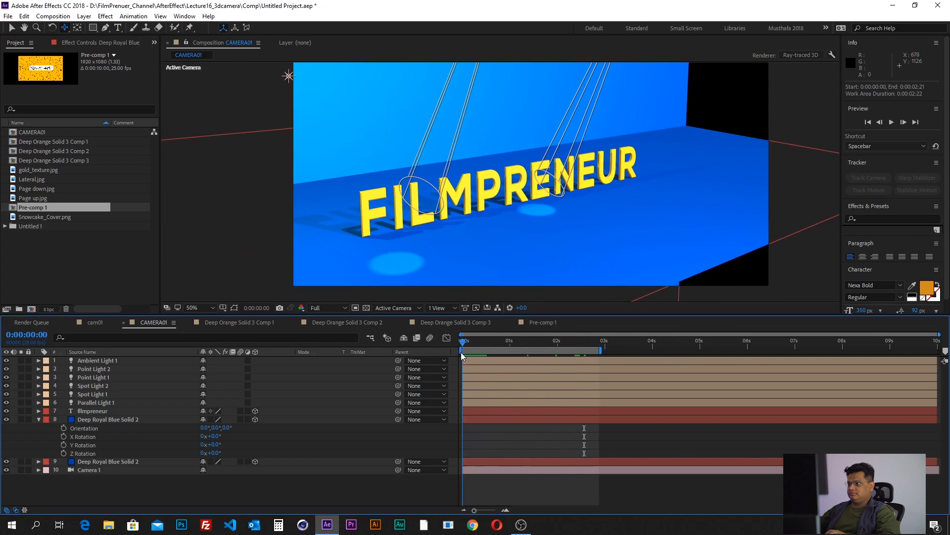
click(38, 419)
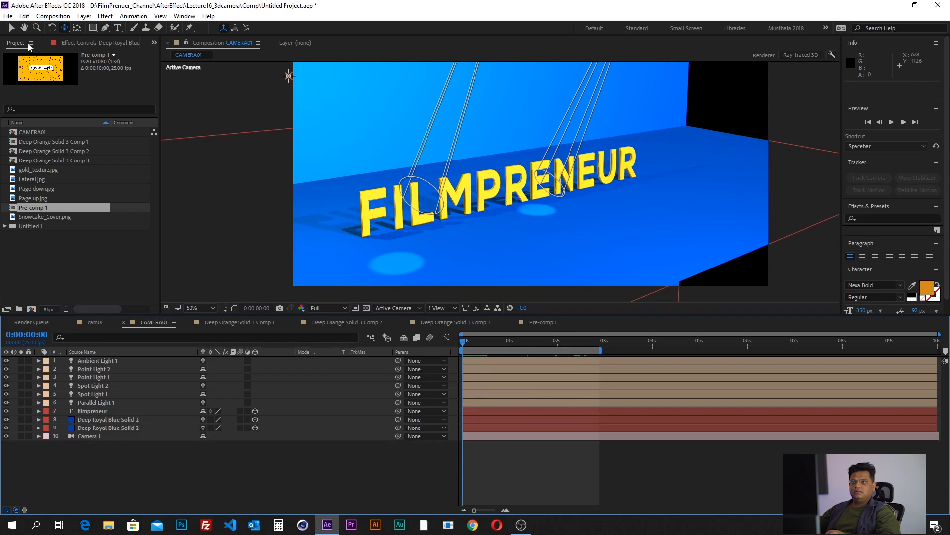
- Choose CINEMA 4D as the 3D renderer in CAMERA01's composition settings and examine its enabled and disabled features
click(53, 16)
click(70, 40)
click(623, 157)
click(622, 201)
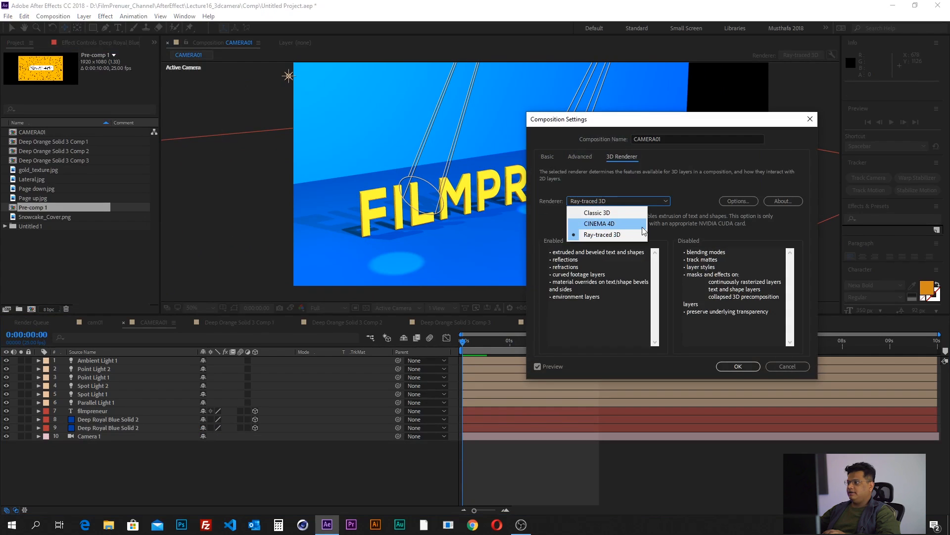
click(617, 226)
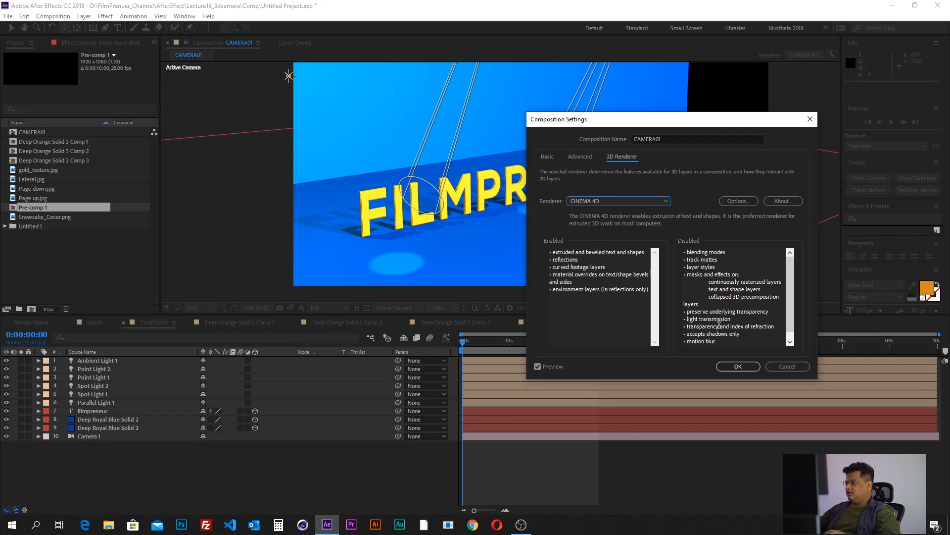
scroll(791, 302, down, 1)
drag(690, 297, 727, 325)
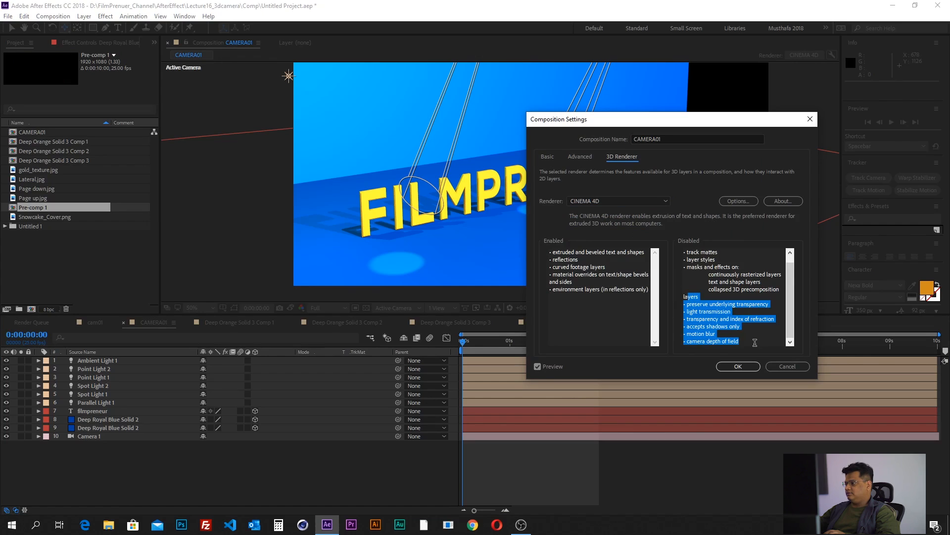
drag(616, 289, 554, 242)
- Switch the renderer choice back to Ray-traced 3D, examine its enabled and disabled features, and cancel the composition settings
click(611, 202)
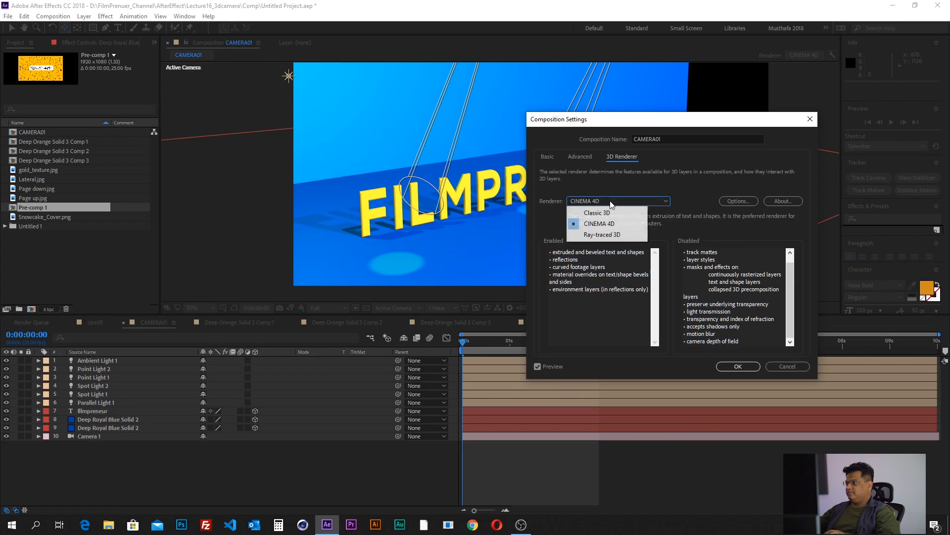
click(616, 234)
drag(690, 251, 773, 321)
drag(599, 300, 609, 209)
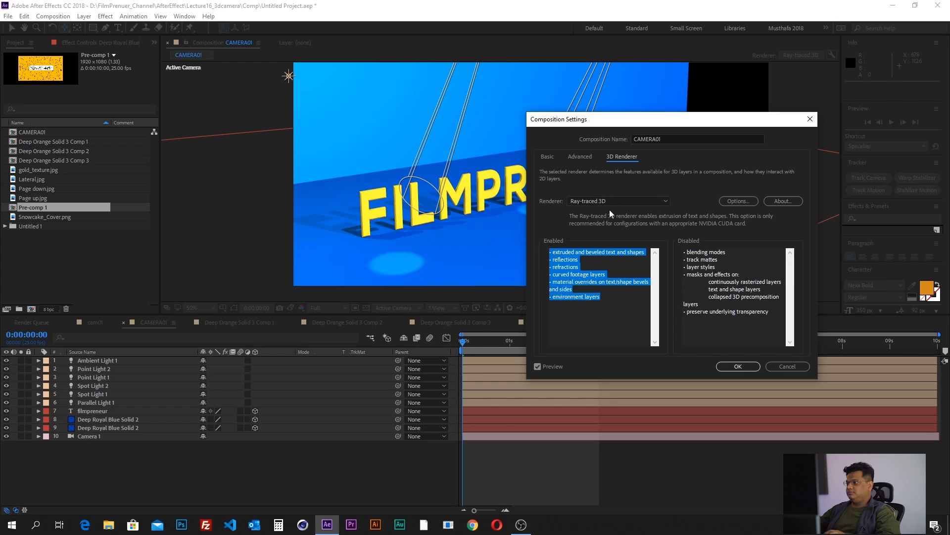
click(610, 201)
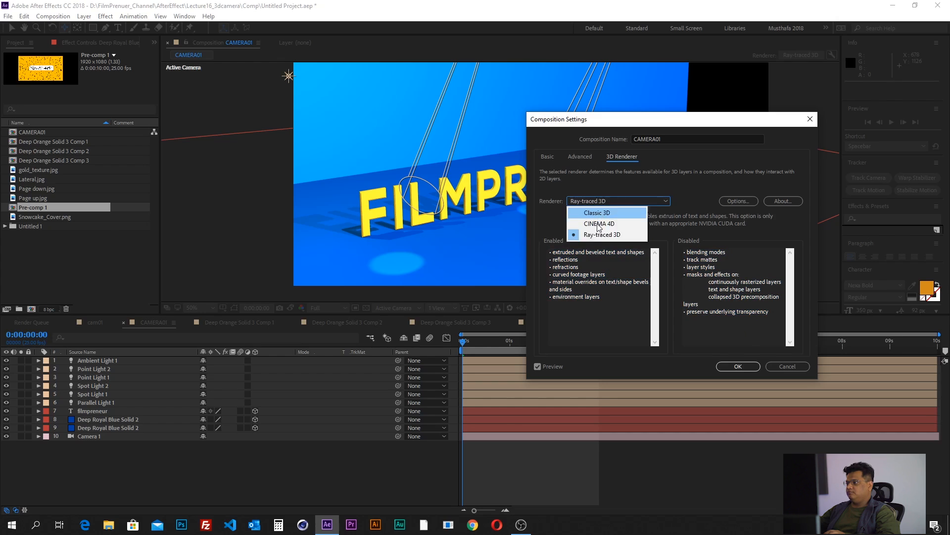
click(678, 187)
click(801, 367)
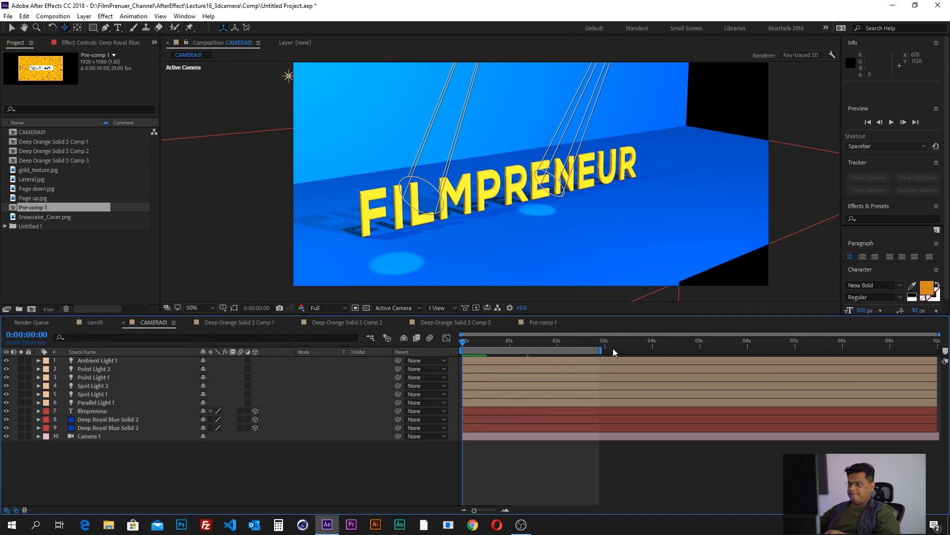
drag(581, 343, 459, 345)
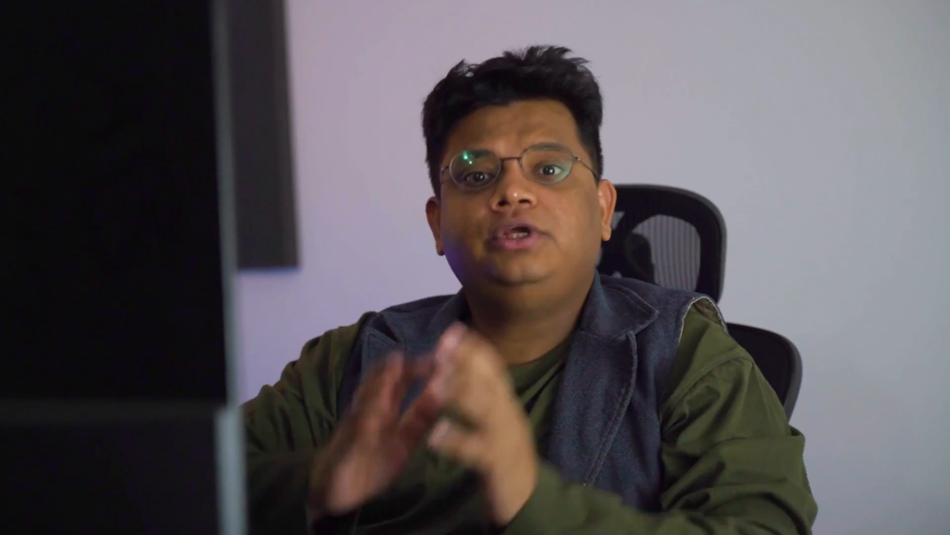